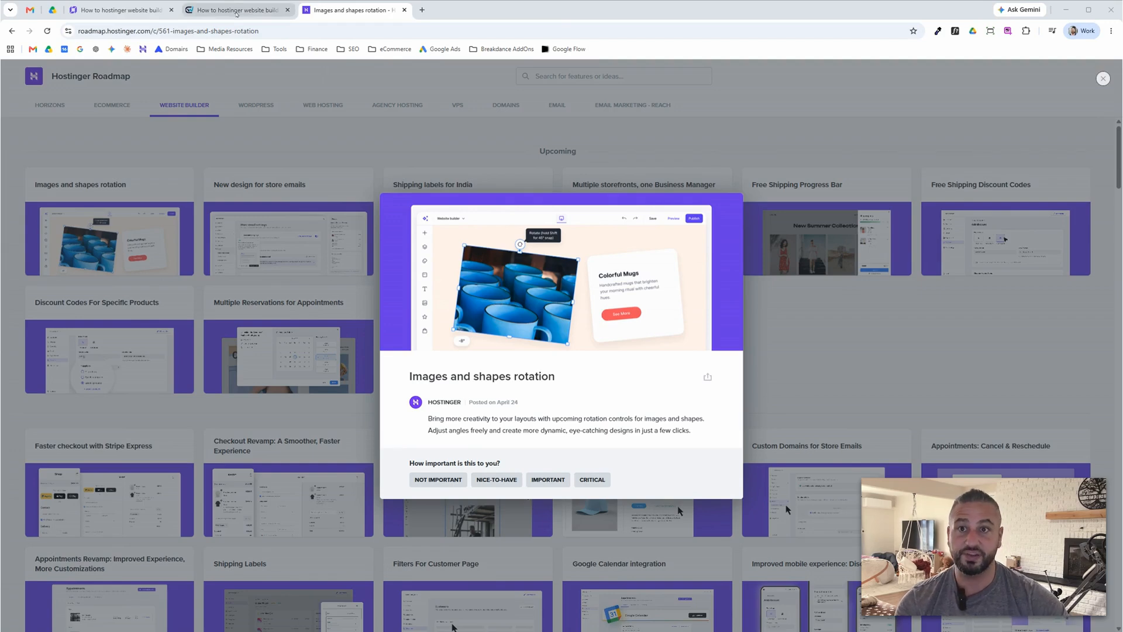
# Examine the published image rotation blog post, including its icon cards, layered photos and rotated shape examples
pyautogui.click(236, 11)
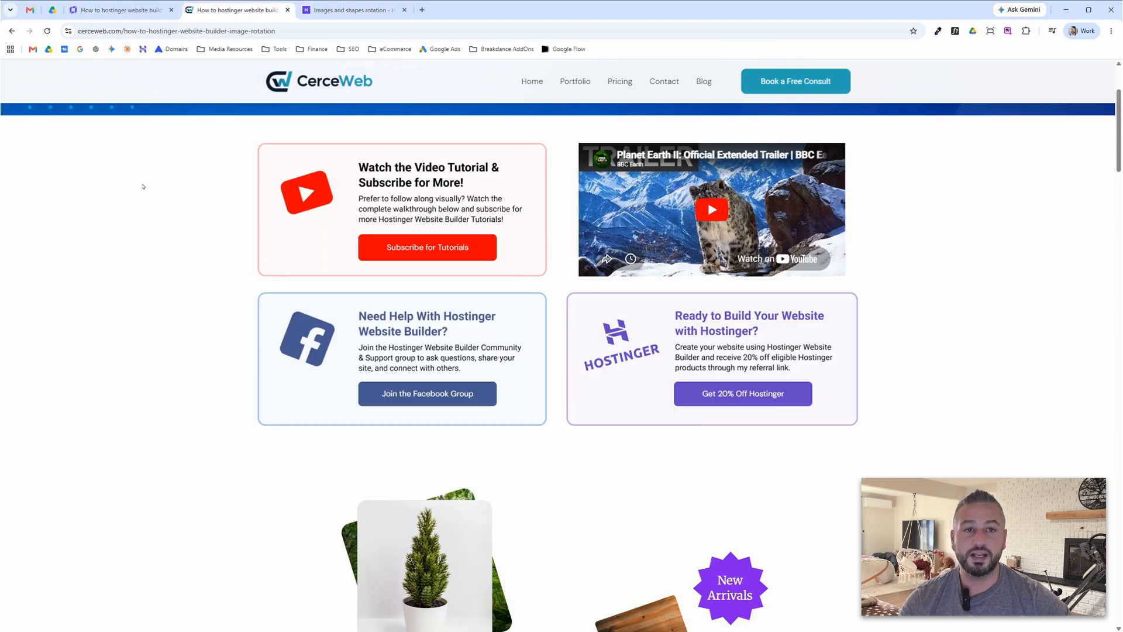
pyautogui.scroll(2, 146, 201)
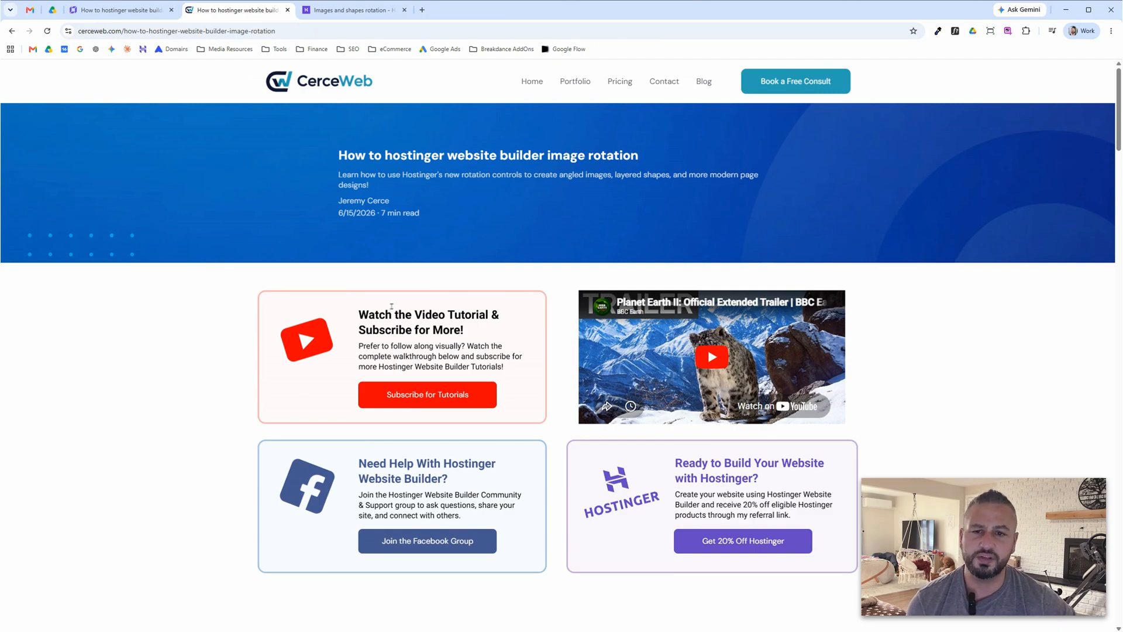
pyautogui.scroll(-2, 527, 353)
pyautogui.scroll(2, 562, 327)
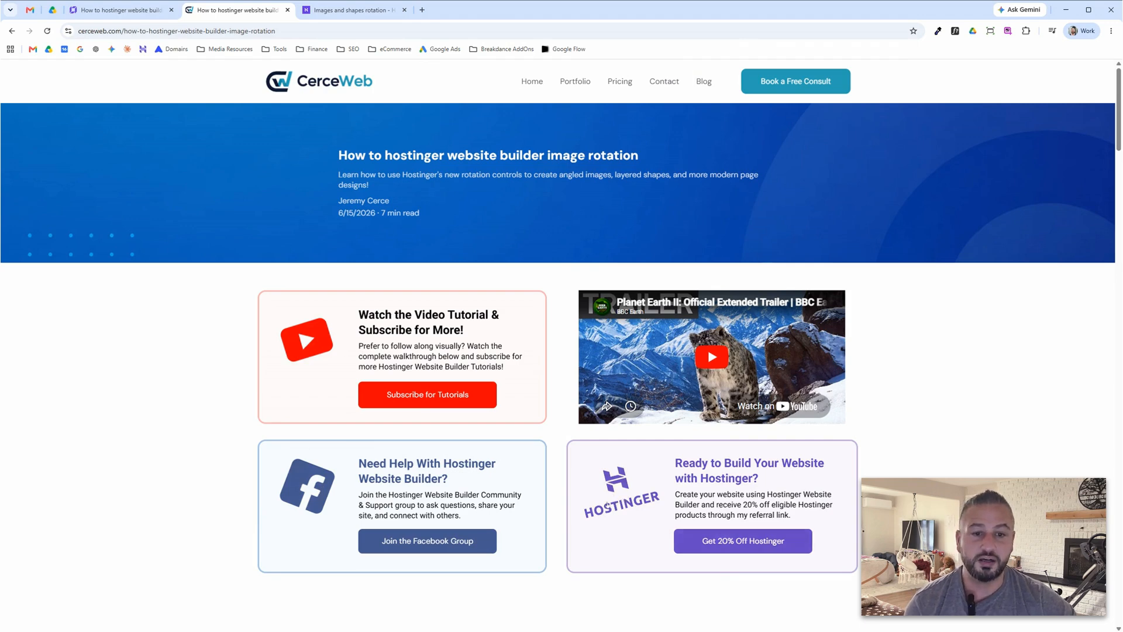
pyautogui.scroll(-6, 367, 357)
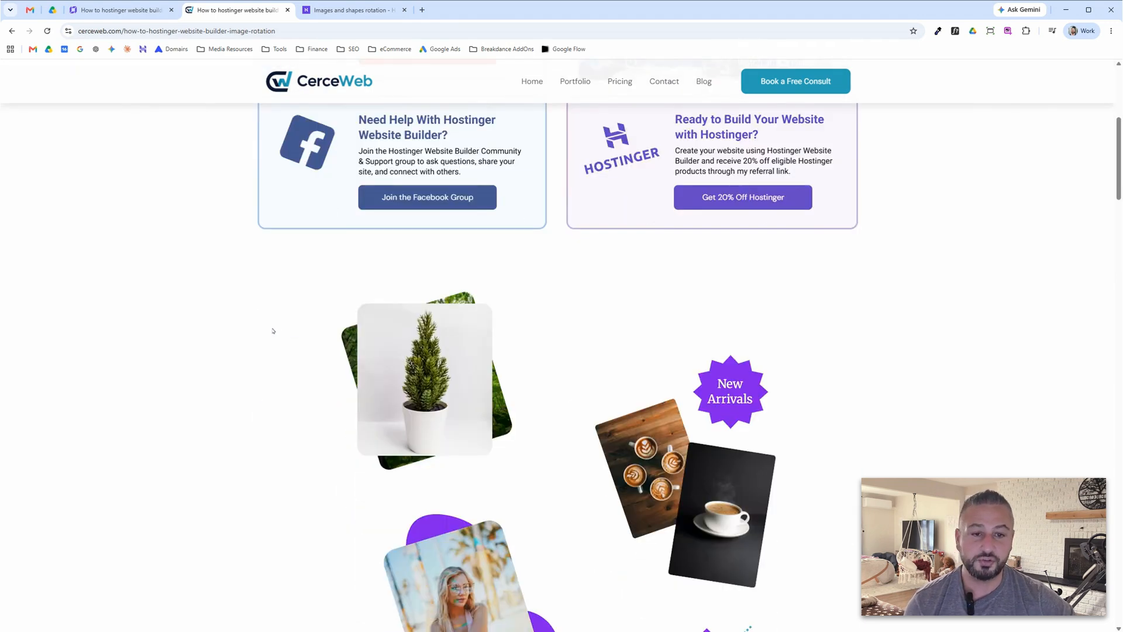
pyautogui.scroll(-2, 273, 331)
pyautogui.scroll(-2, 254, 343)
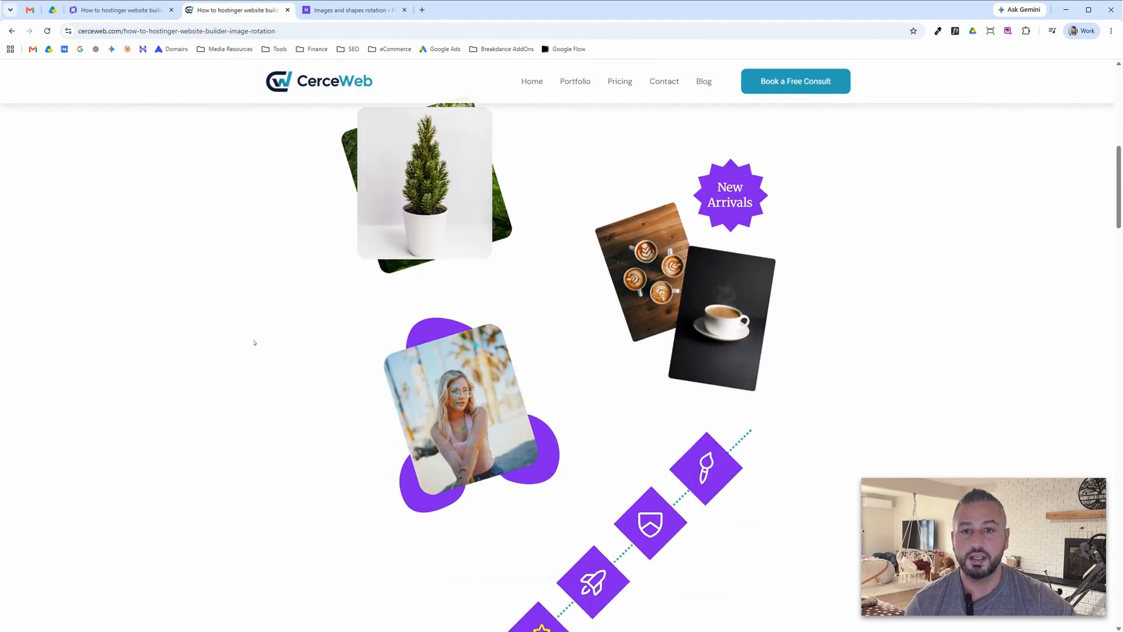
pyautogui.scroll(1, 254, 343)
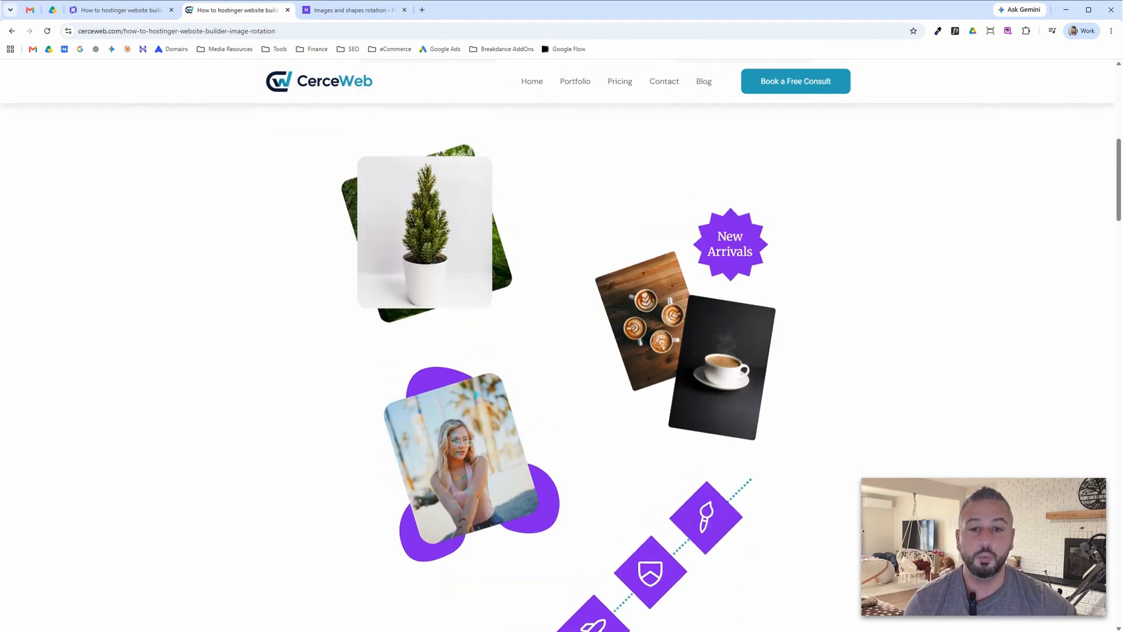
pyautogui.scroll(-2, 255, 343)
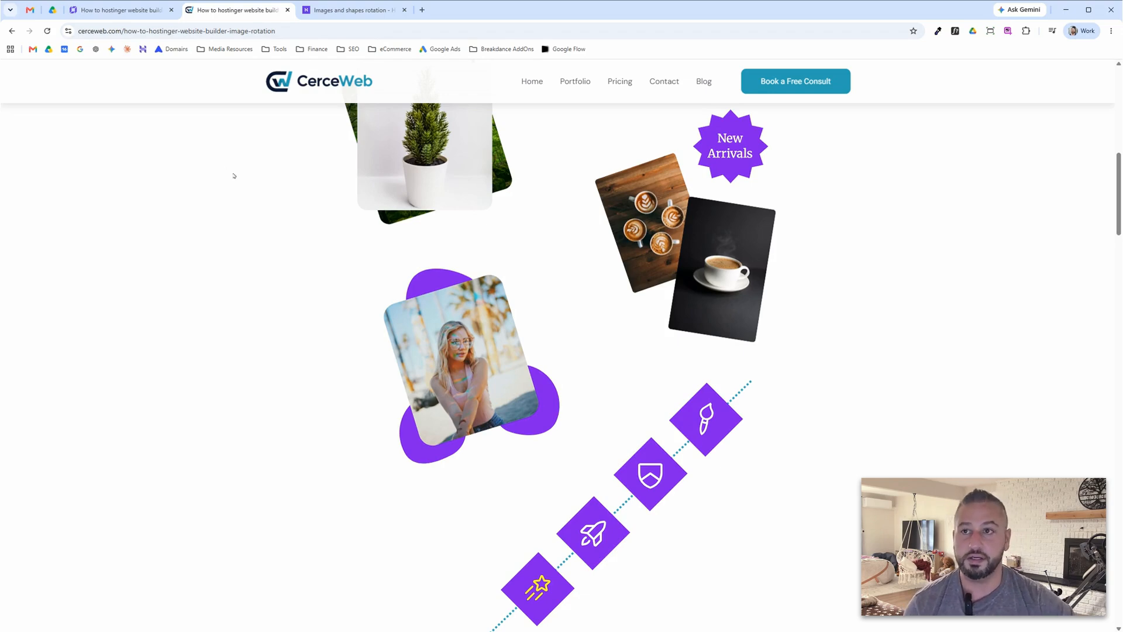
# Switch to the Hostinger Website Builder and rotate the YouTube icon in the video tutorial card slightly counterclockwise
pyautogui.click(120, 10)
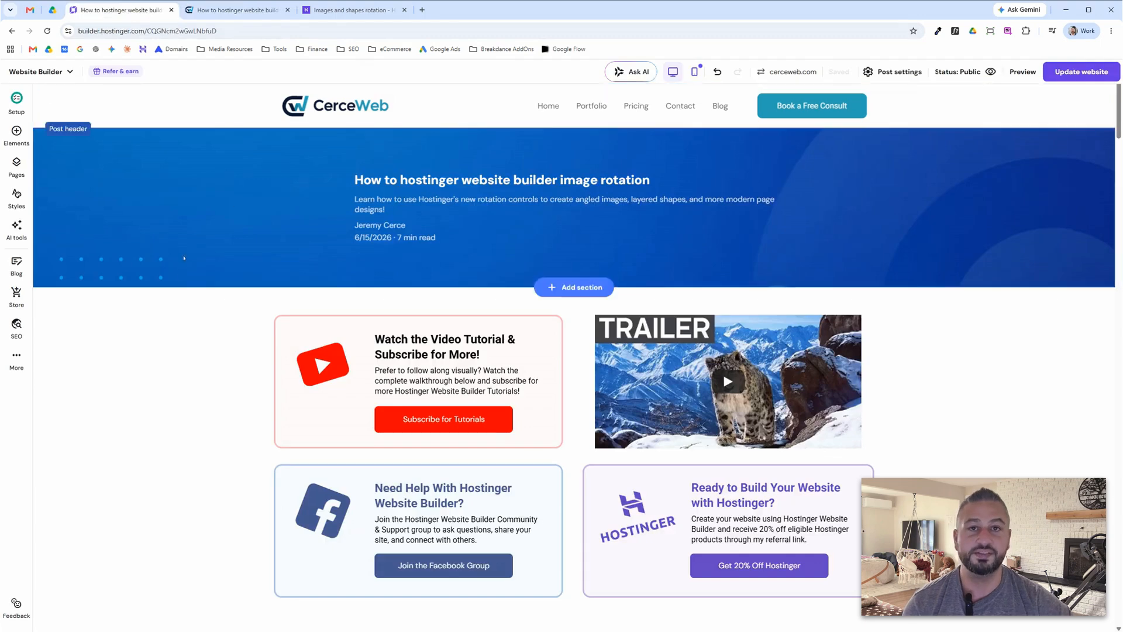
pyautogui.scroll(-2, 176, 318)
pyautogui.click(322, 285)
pyautogui.click(325, 275)
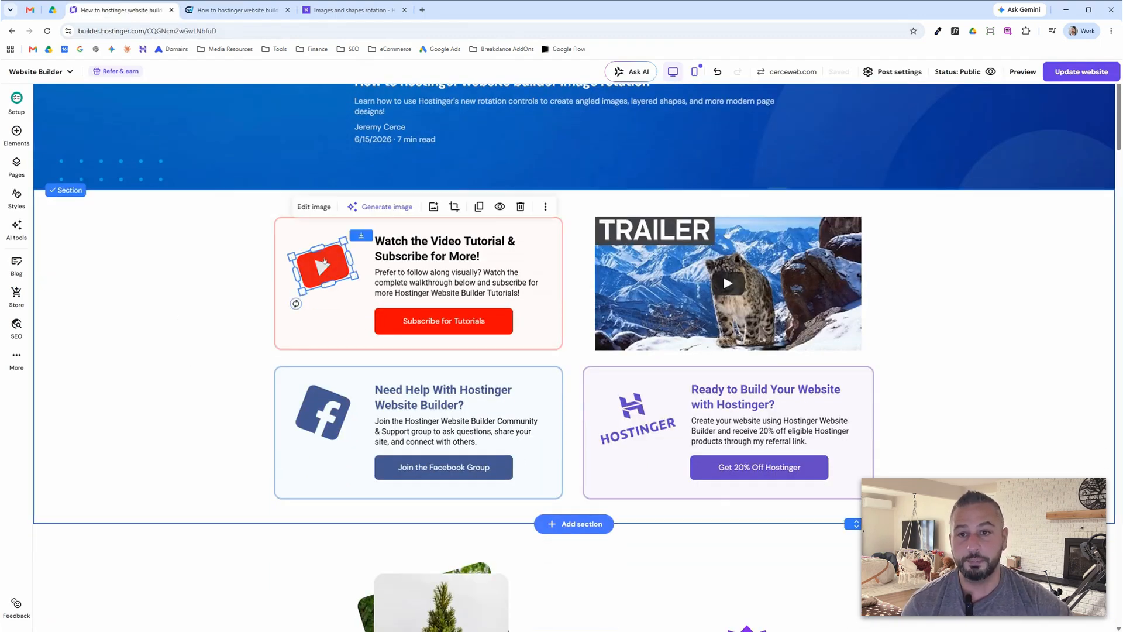
pyautogui.moveTo(295, 303); pyautogui.dragTo(300, 306)
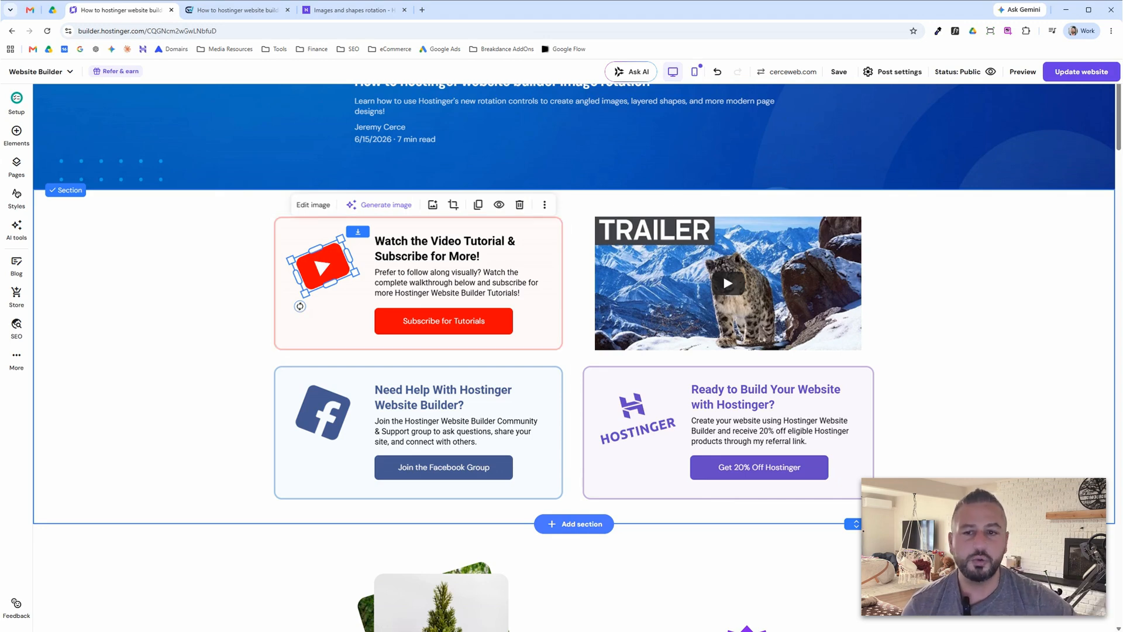
pyautogui.moveTo(300, 306)
pyautogui.mouseDown()
pyautogui.moveTo(288, 297)
pyautogui.moveTo(320, 319)
pyautogui.moveTo(348, 316)
pyautogui.moveTo(303, 308)
pyautogui.mouseUp()
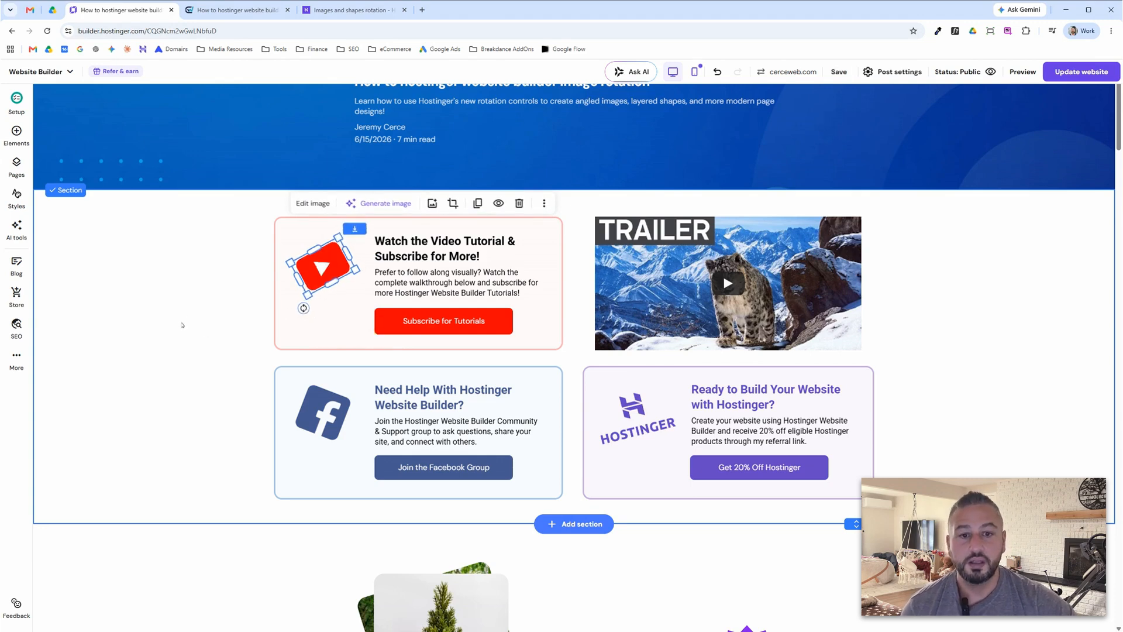
pyautogui.click(188, 313)
# Examine the rotated photo and shape examples, the empty section below them, and the forest image layered behind the potted plant
pyautogui.scroll(-6, 192, 317)
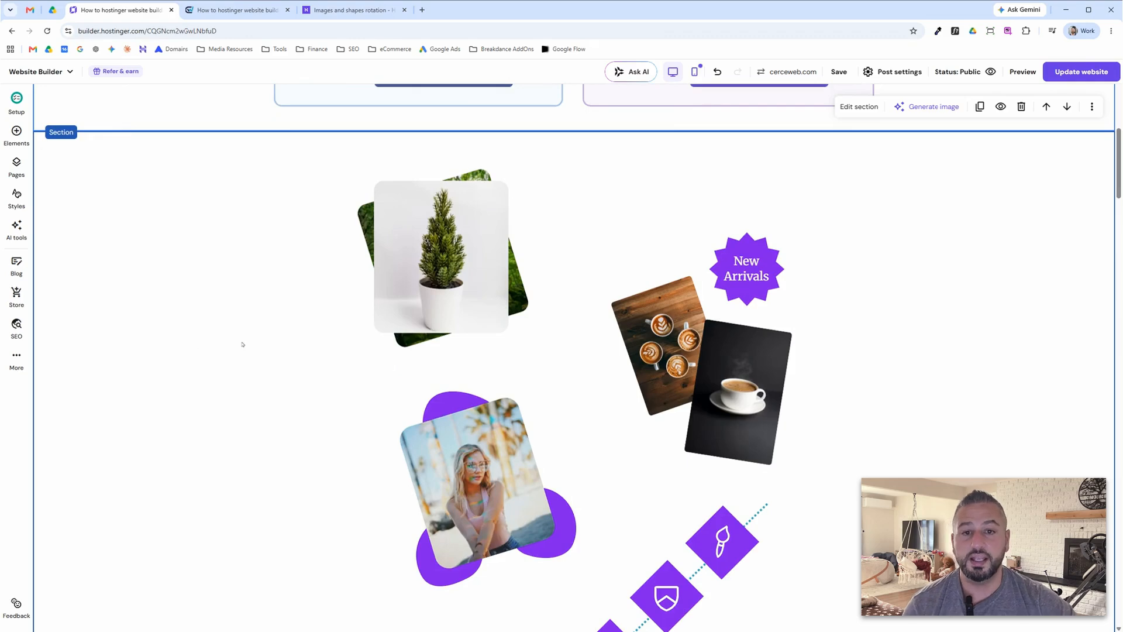
pyautogui.scroll(-2, 243, 344)
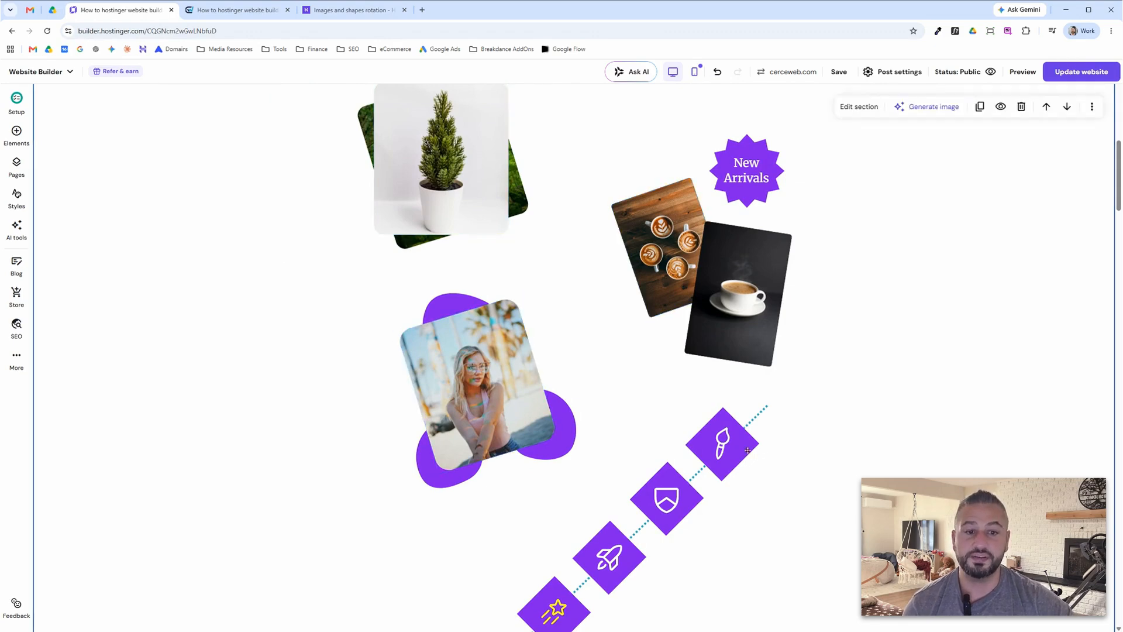
pyautogui.scroll(-8, 710, 501)
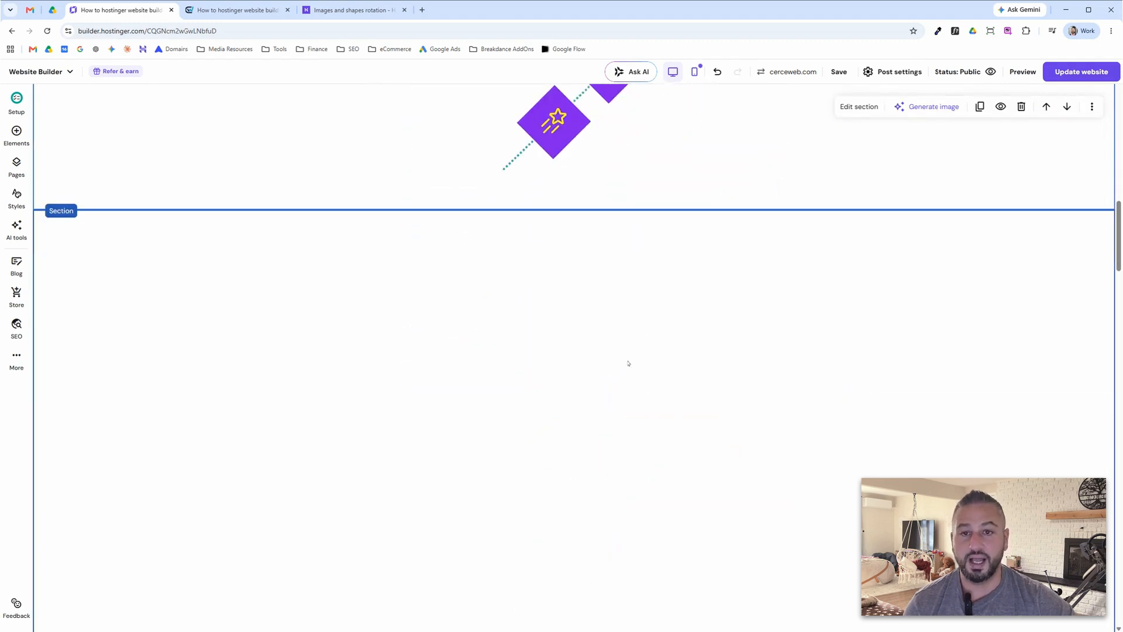
pyautogui.scroll(-2, 581, 336)
pyautogui.scroll(-1, 581, 336)
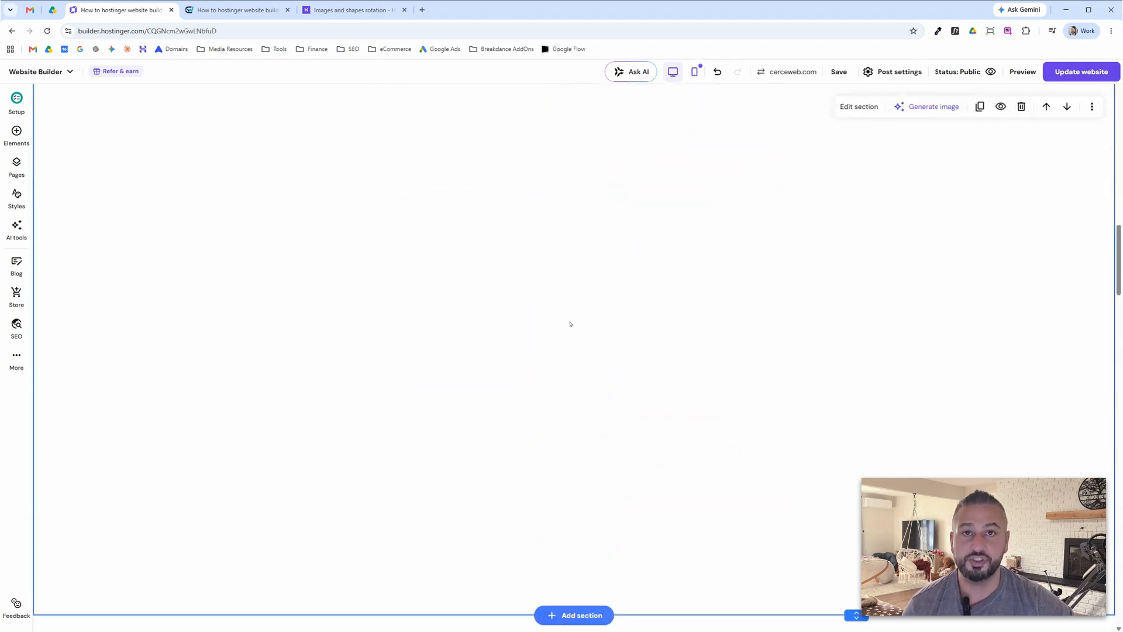
pyautogui.scroll(1, 527, 336)
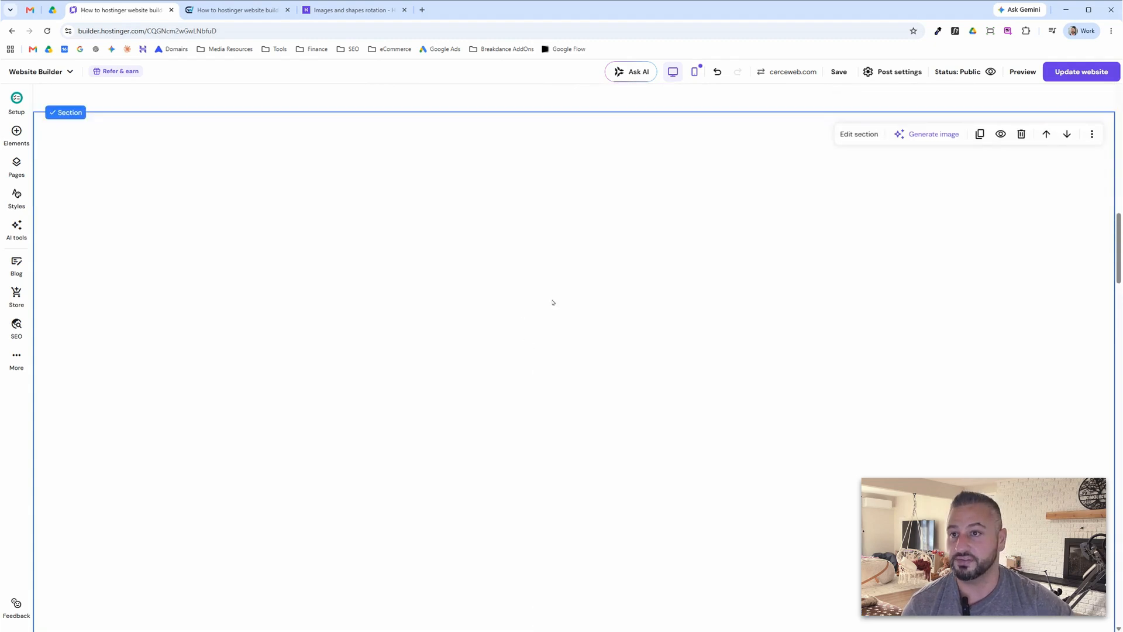
pyautogui.scroll(5, 552, 302)
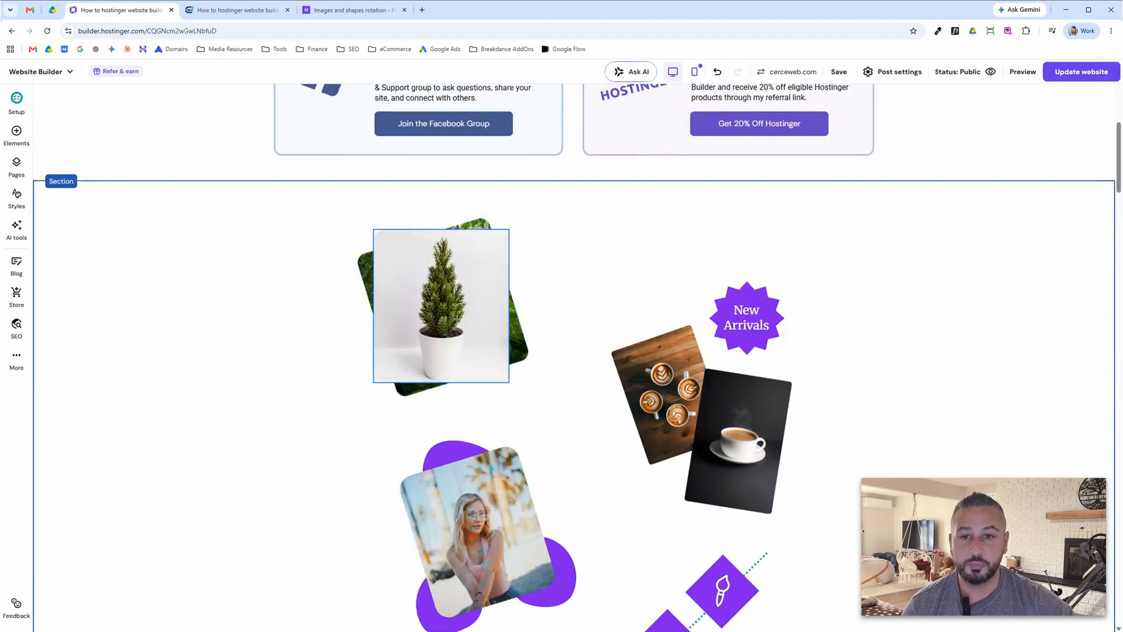
pyautogui.click(457, 318)
pyautogui.click(364, 276)
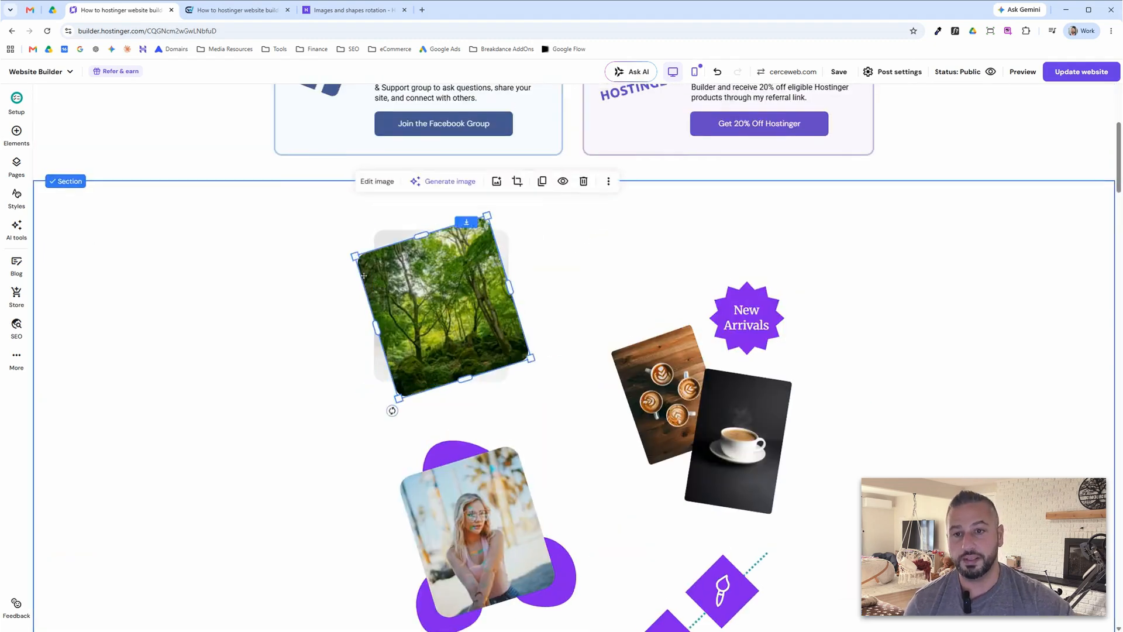
pyautogui.click(386, 245)
pyautogui.click(322, 243)
# Add an image element near the top of the empty section and narrow it to a portrait shape
pyautogui.scroll(-12, 459, 404)
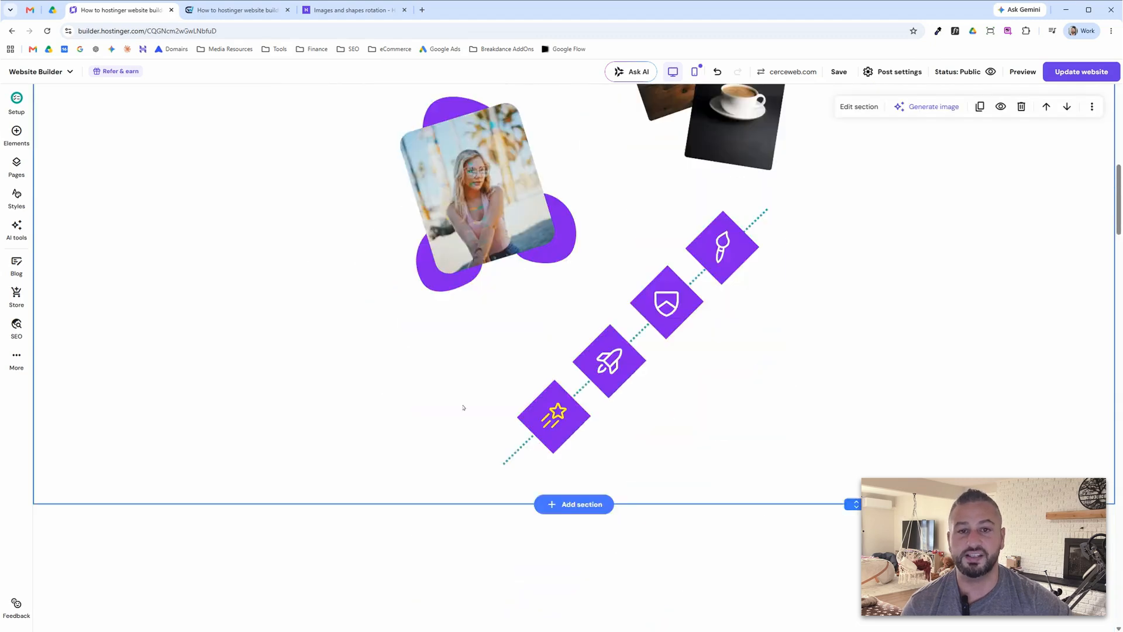
pyautogui.click(17, 133)
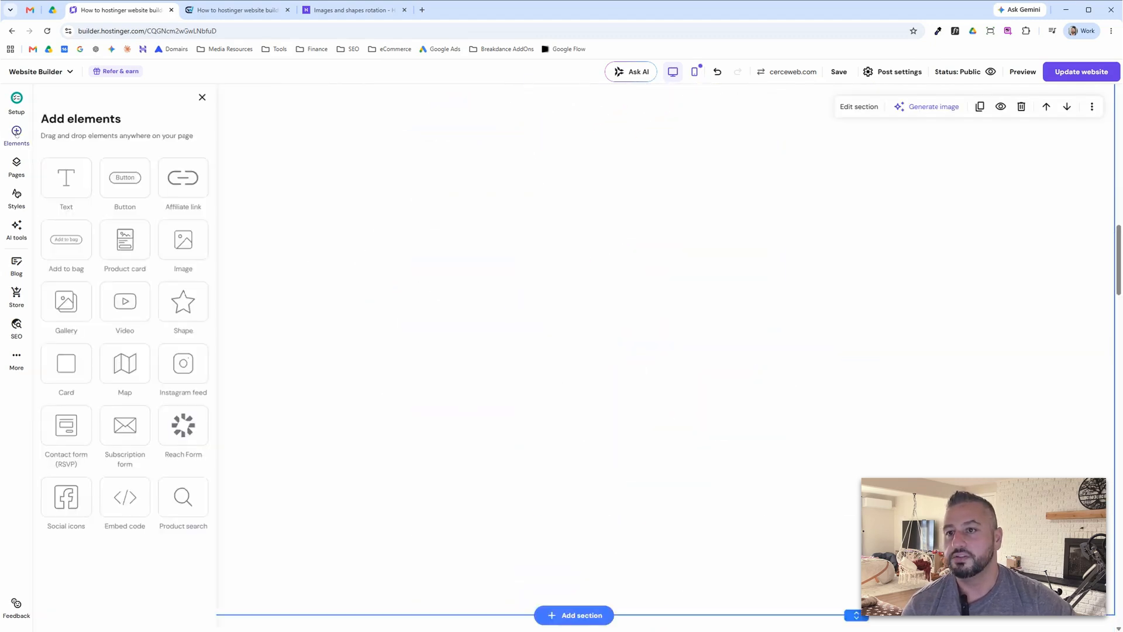
pyautogui.moveTo(202, 248); pyautogui.dragTo(337, 277)
pyautogui.scroll(4, 248, 173)
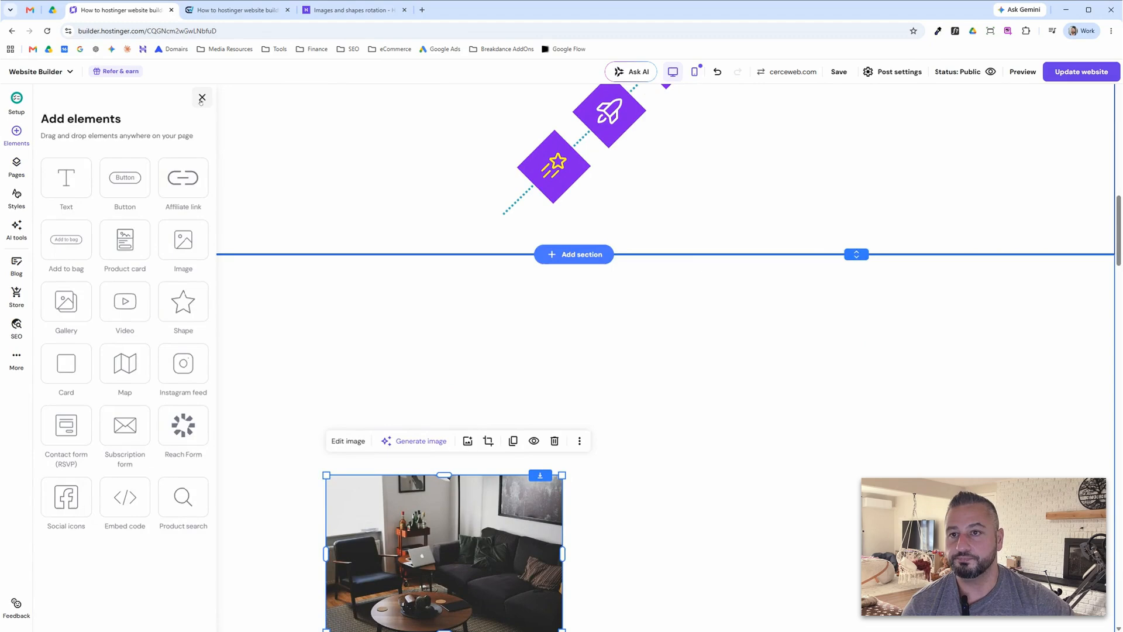
pyautogui.click(202, 98)
pyautogui.scroll(-5, 272, 268)
pyautogui.moveTo(436, 316); pyautogui.dragTo(426, 244)
pyautogui.scroll(3, 433, 280)
pyautogui.moveTo(443, 355); pyautogui.dragTo(450, 283)
pyautogui.moveTo(559, 314); pyautogui.dragTo(452, 314)
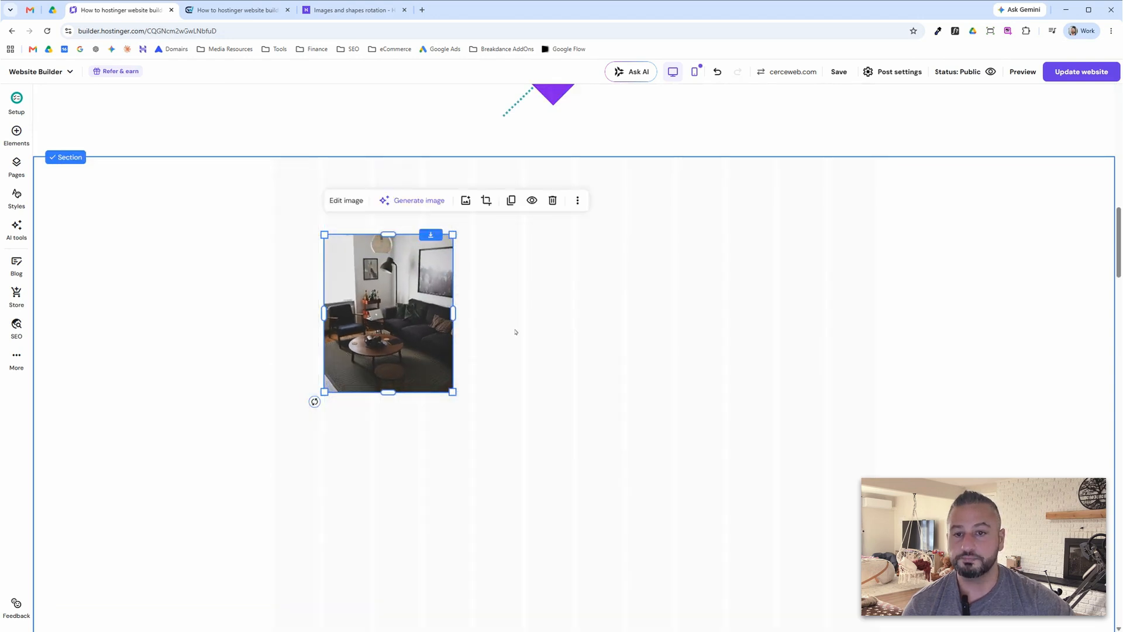
# Set the corner radius of the living room image to 20 px
pyautogui.click(409, 263)
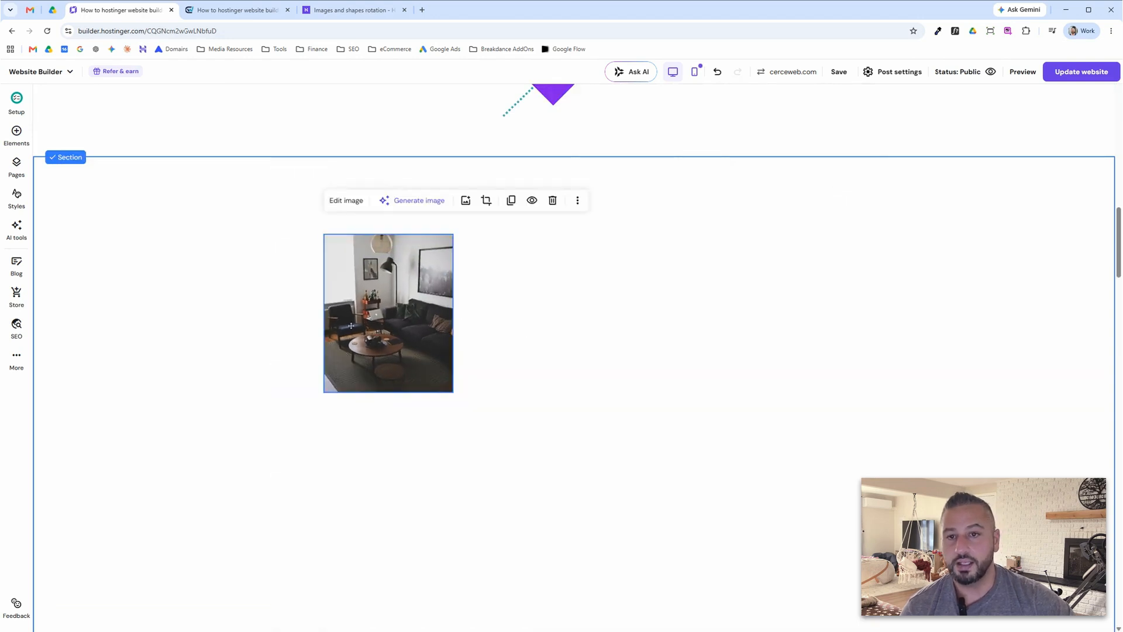
pyautogui.click(352, 200)
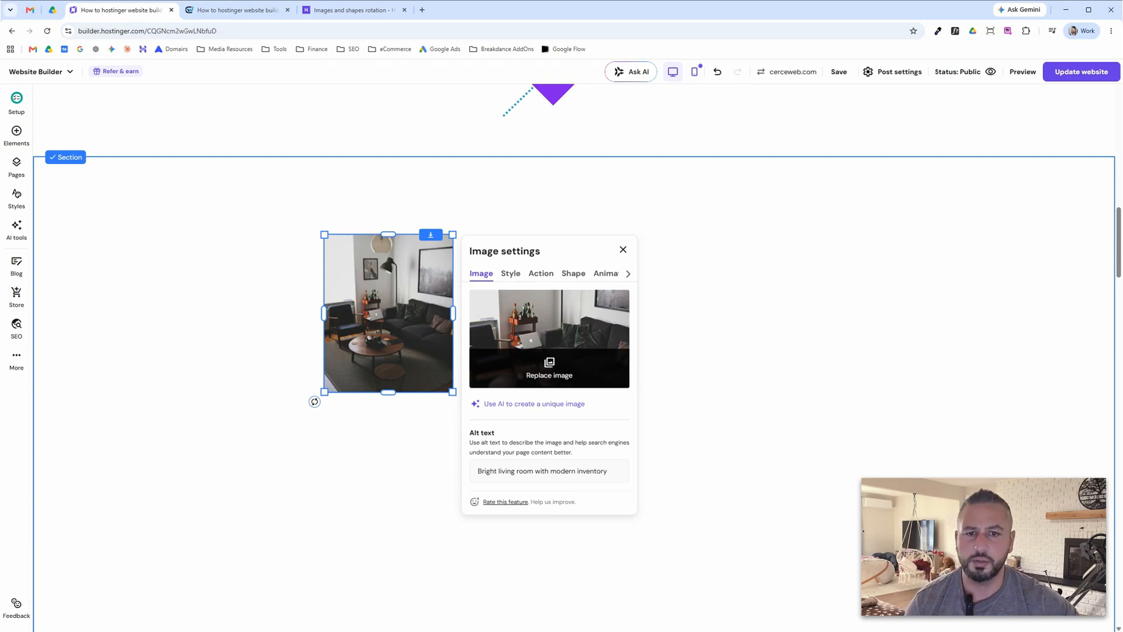
pyautogui.click(506, 273)
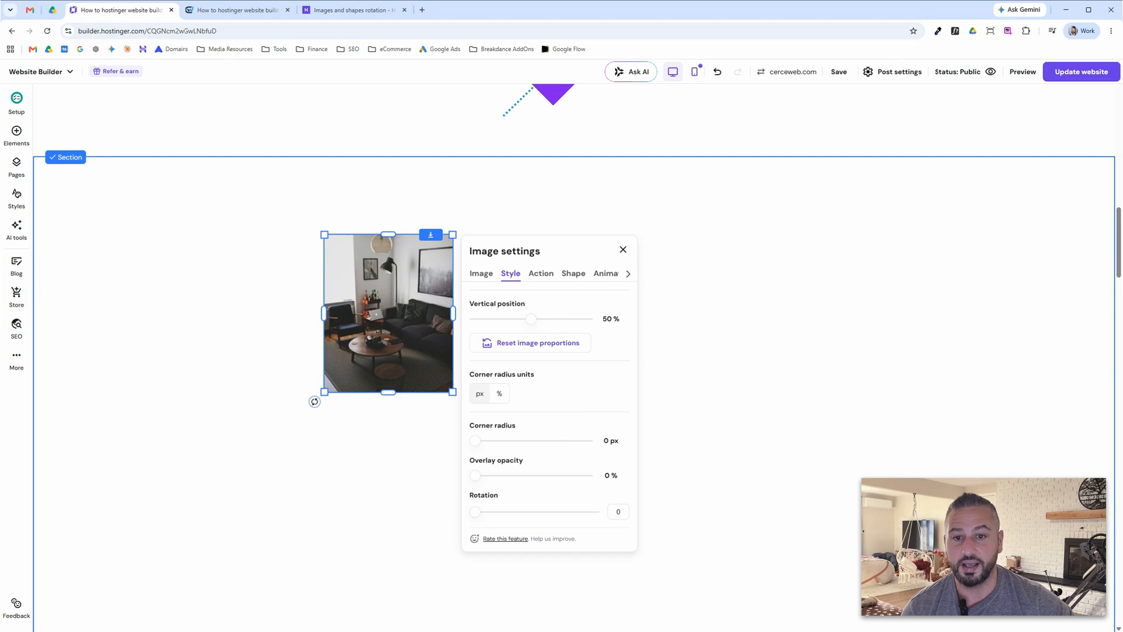
pyautogui.moveTo(475, 440); pyautogui.dragTo(492, 441)
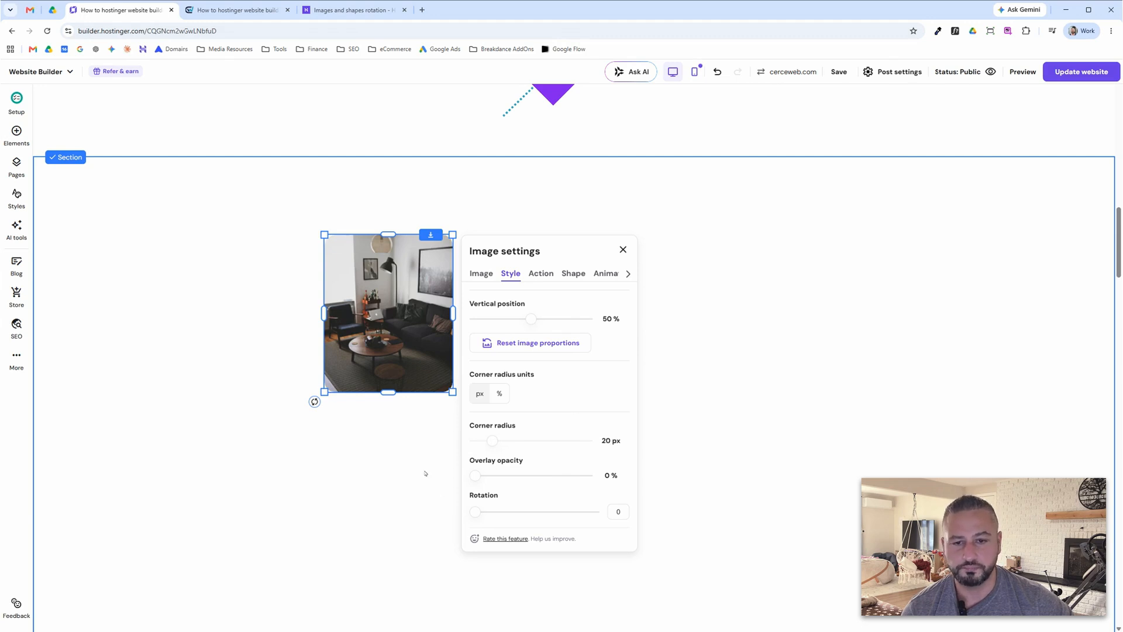
pyautogui.click(442, 482)
# Try rotating the living room image with its rotation handle while its style settings are open
pyautogui.click(413, 315)
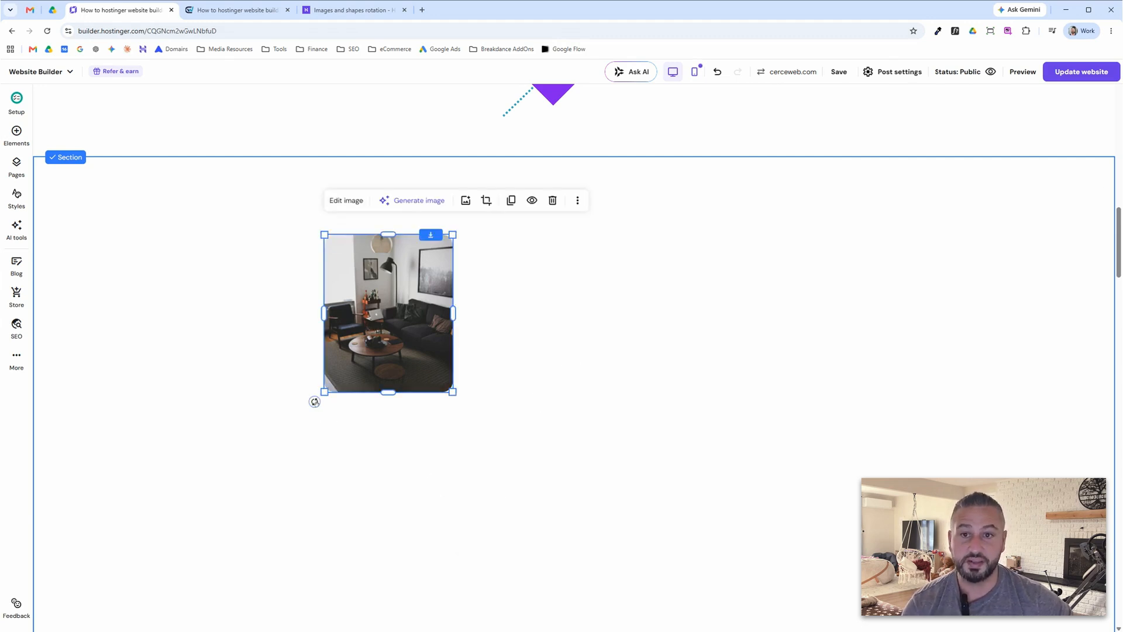
pyautogui.click(346, 200)
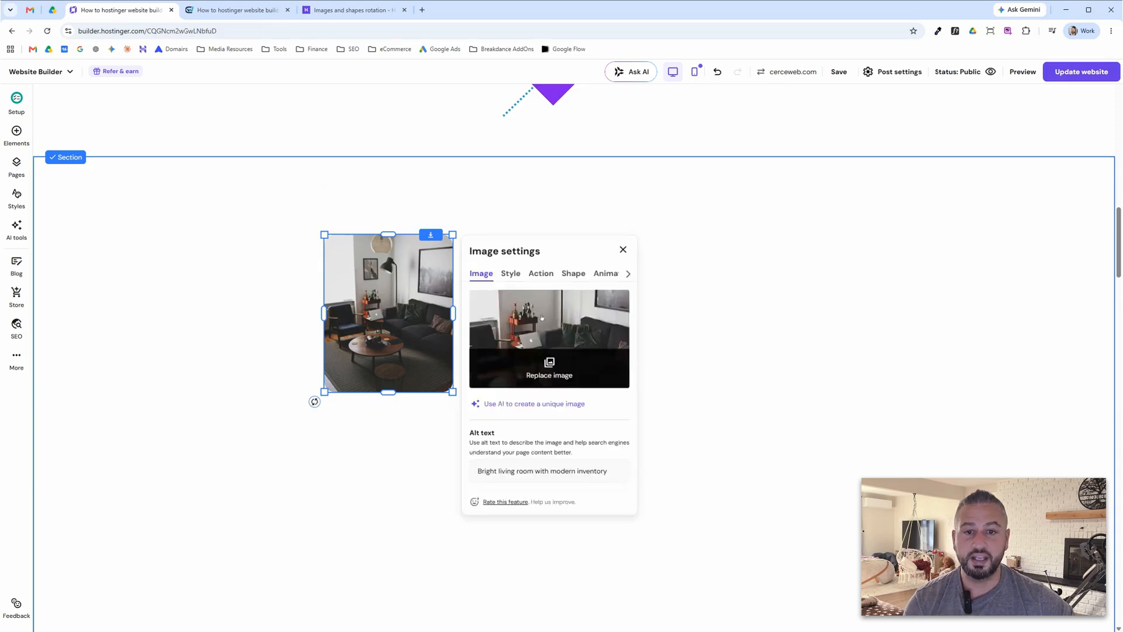
pyautogui.click(512, 274)
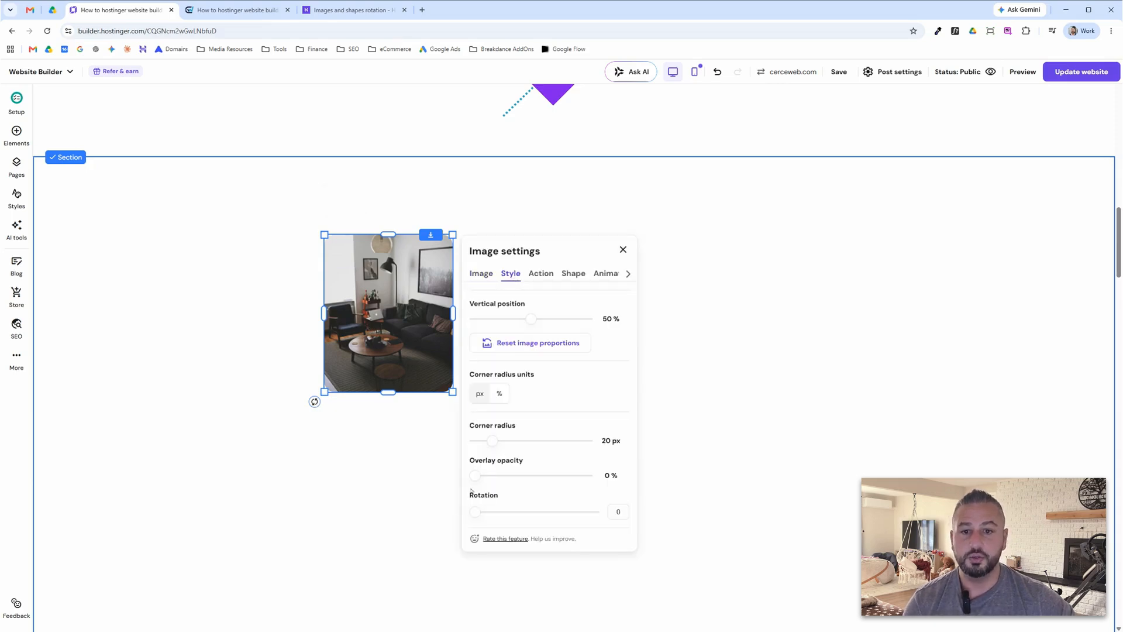
pyautogui.moveTo(315, 402)
pyautogui.mouseDown()
pyautogui.moveTo(304, 234)
pyautogui.moveTo(273, 304)
pyautogui.moveTo(313, 396)
pyautogui.mouseUp()
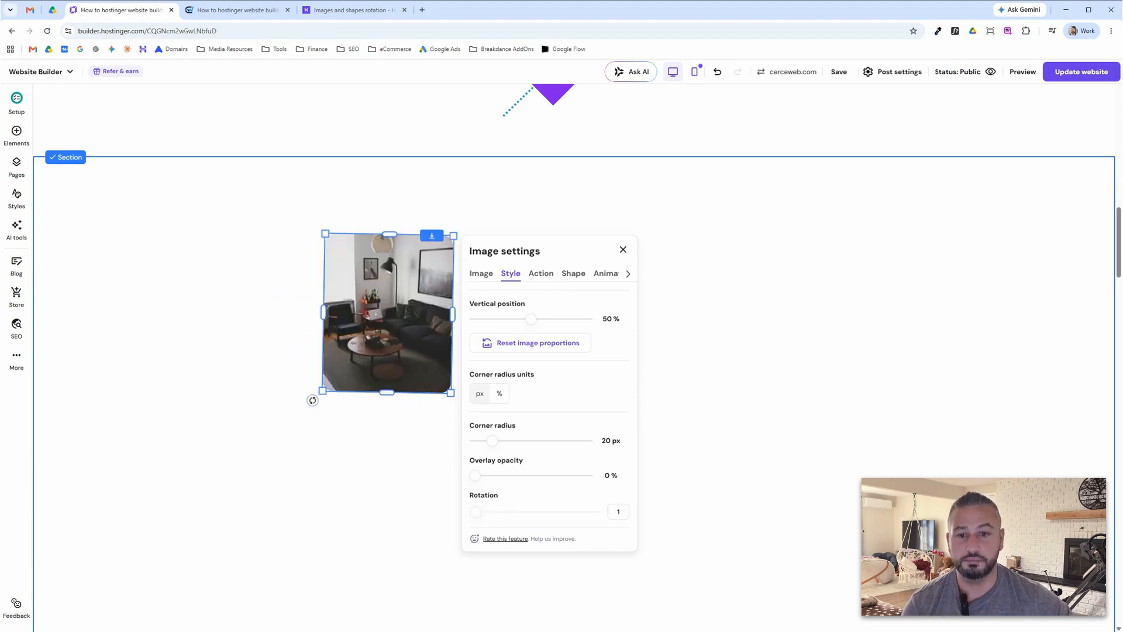
pyautogui.click(367, 485)
# Replace the living room image with the portrait photo of a path through tall trees, found by searching free images for "forest"
pyautogui.click(407, 319)
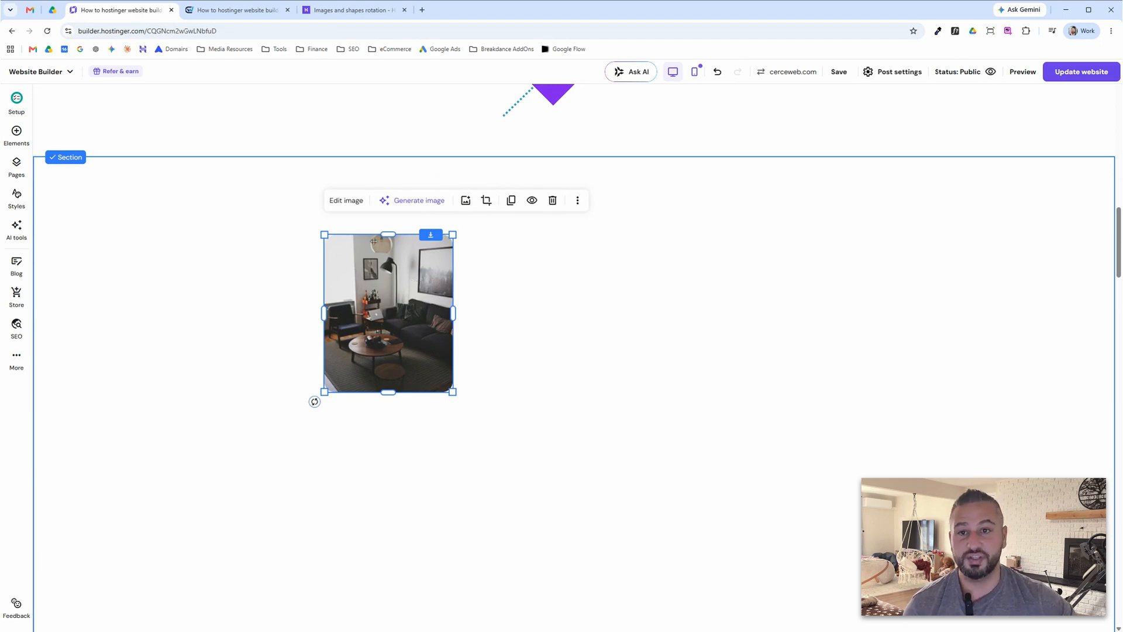
pyautogui.click(351, 204)
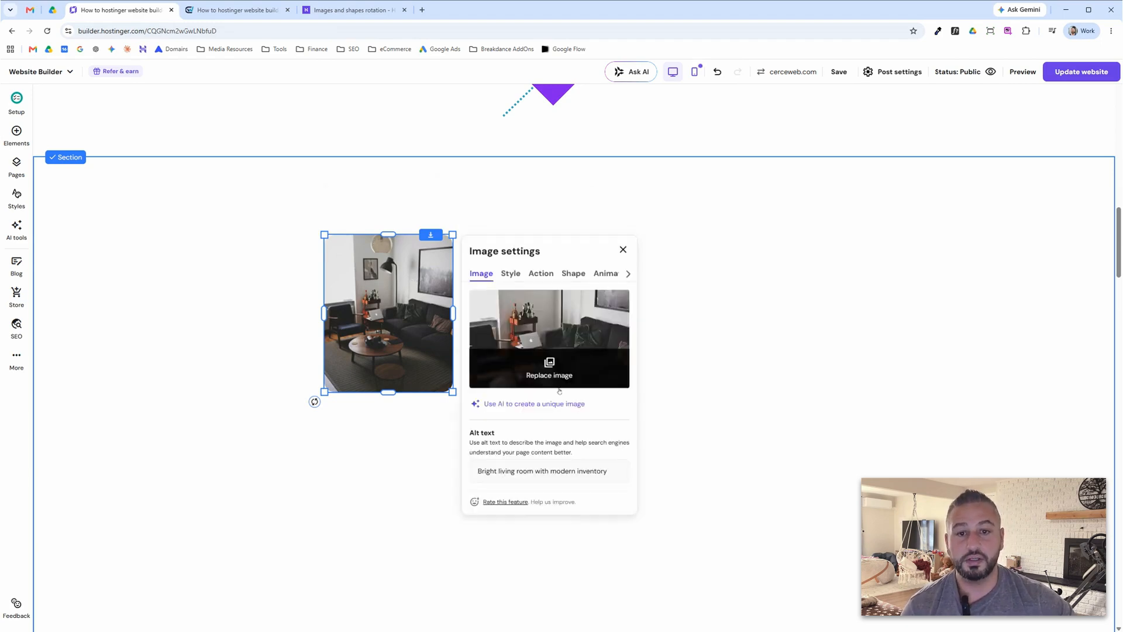
pyautogui.click(554, 369)
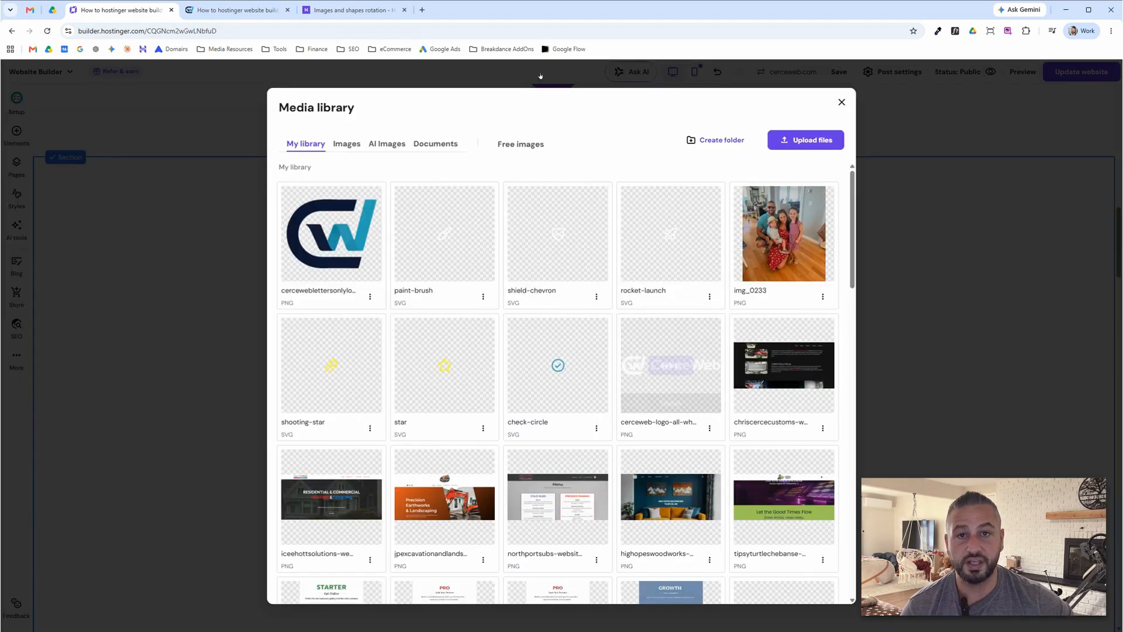
pyautogui.click(520, 146)
pyautogui.click(579, 178)
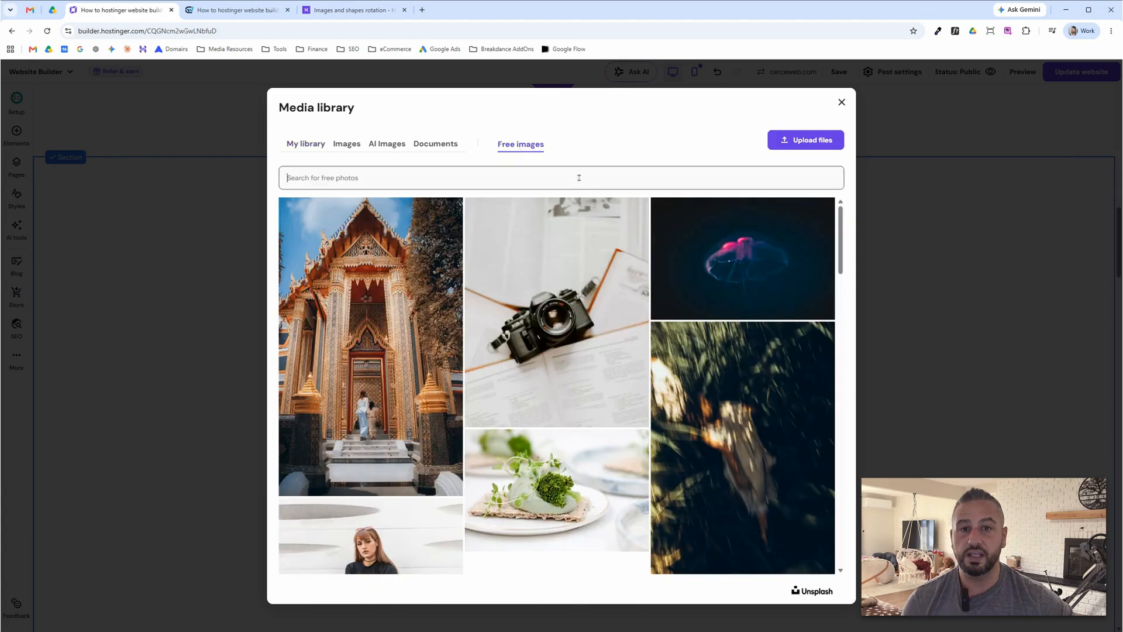
pyautogui.write('forest')
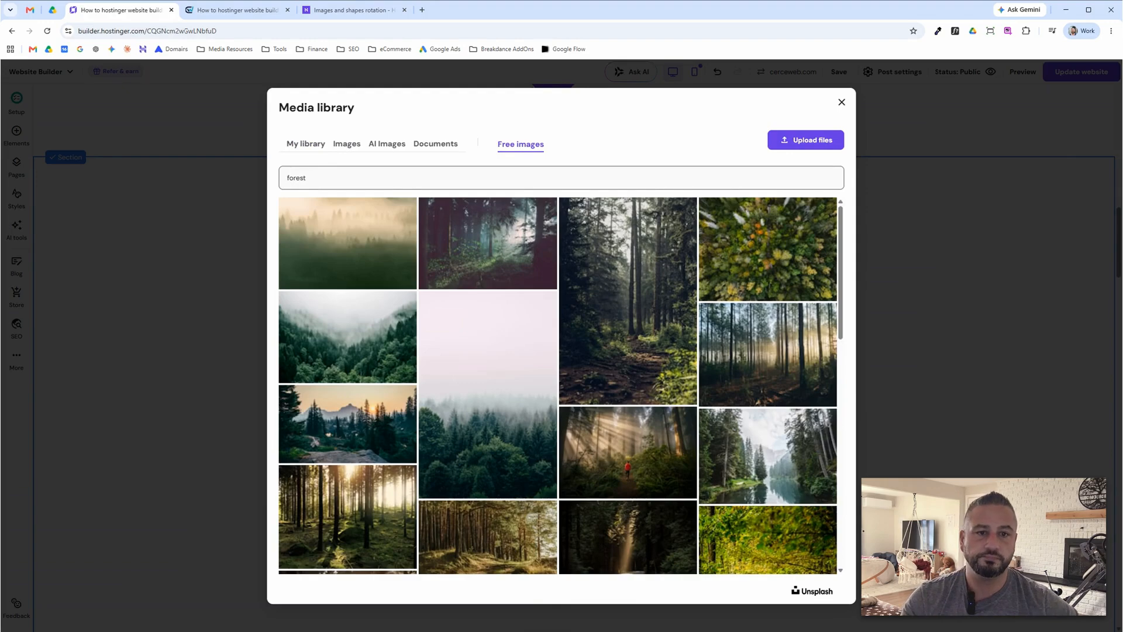
pyautogui.click(634, 329)
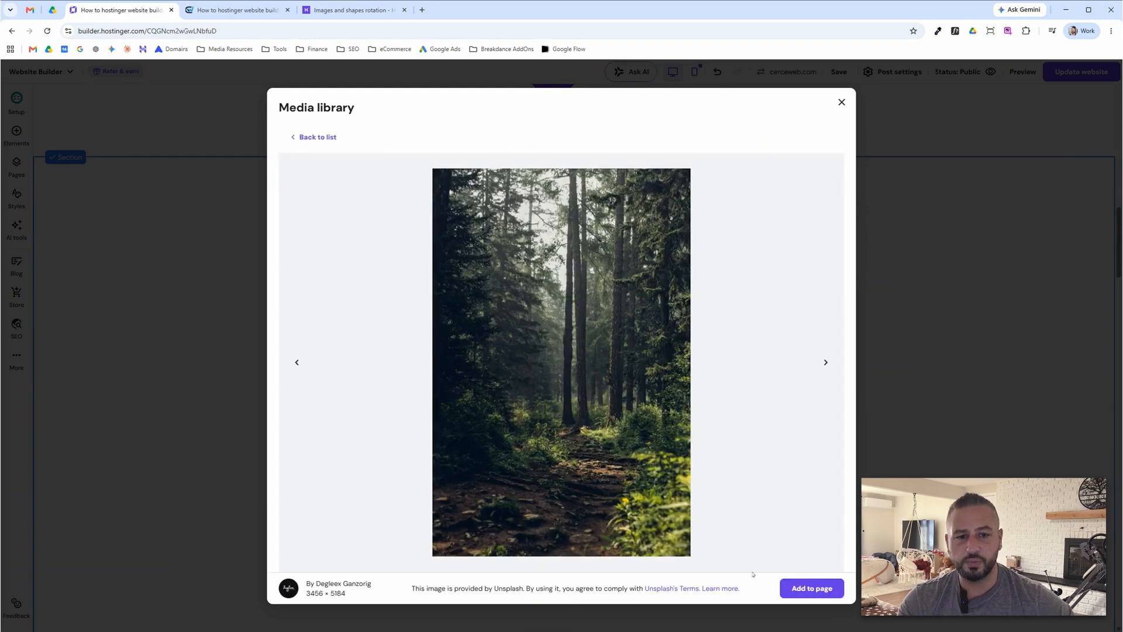
pyautogui.click(810, 587)
pyautogui.click(747, 454)
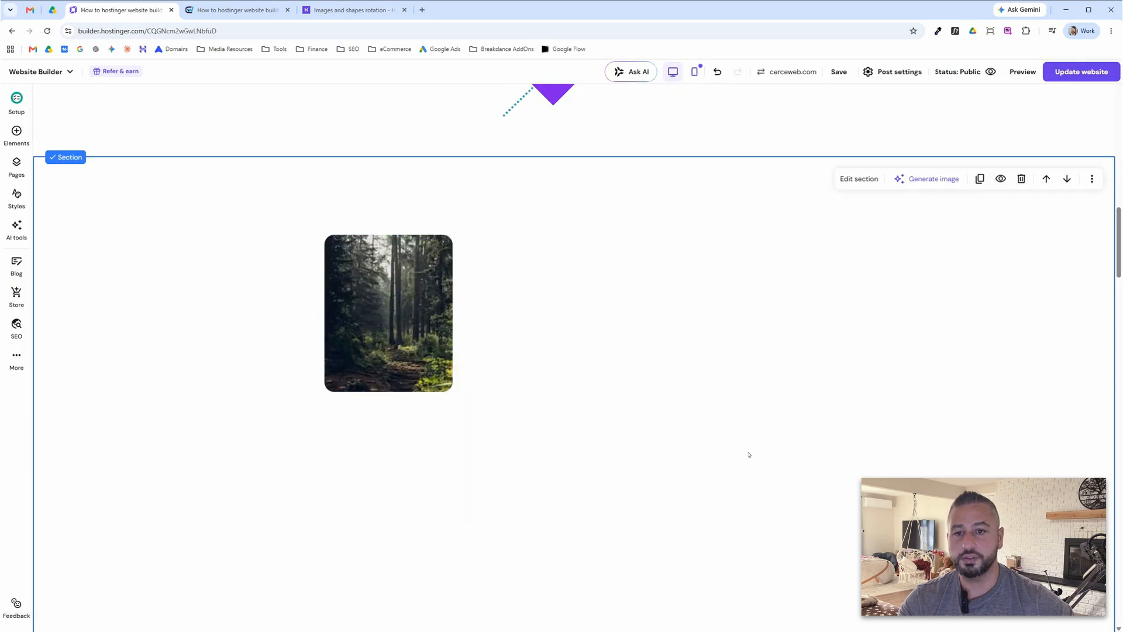
# Enlarge the forest image slightly from its lower corner
pyautogui.click(452, 392)
pyautogui.moveTo(452, 392); pyautogui.dragTo(461, 402)
pyautogui.click(383, 334)
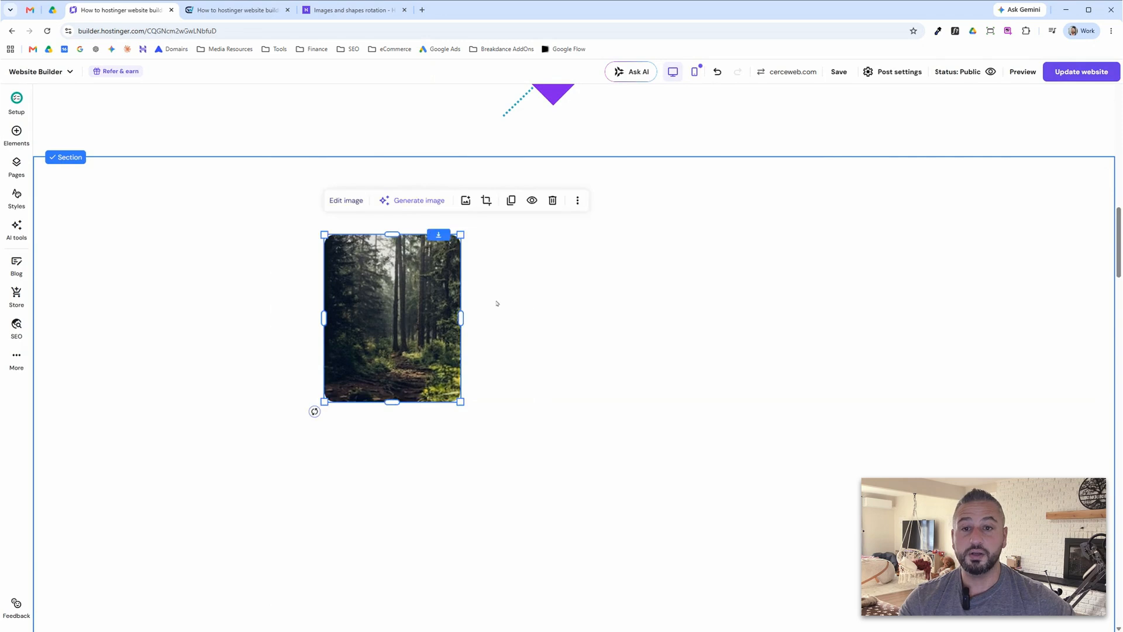
# Duplicate the forest image and place the copy overlapping the original, offset slightly down and to the right
pyautogui.click(517, 350)
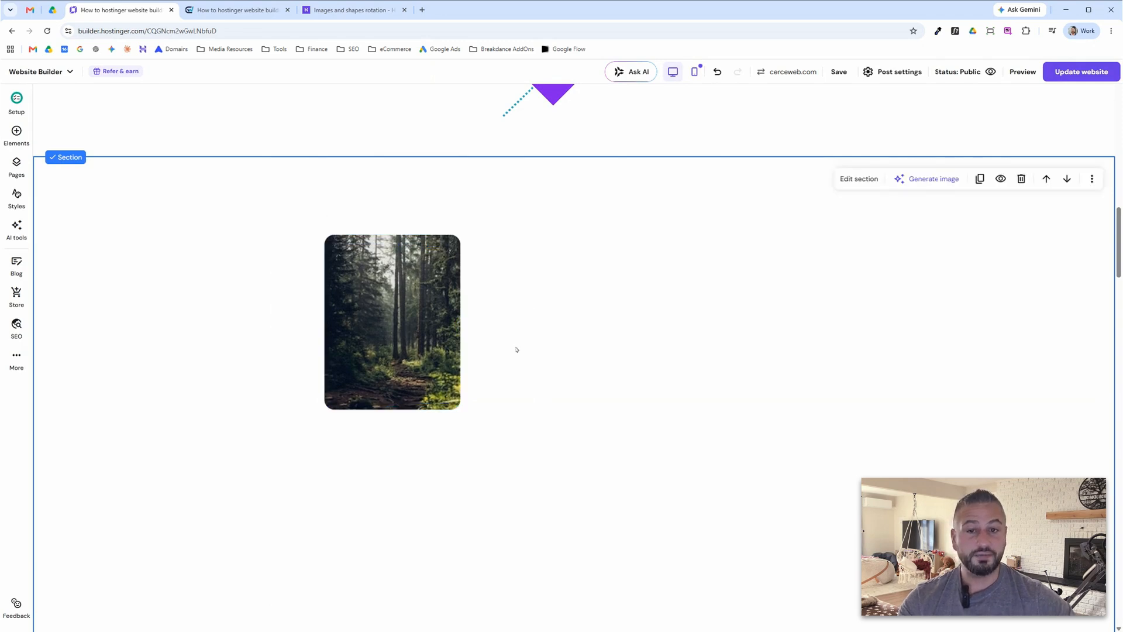
pyautogui.hotkey('ctrl', 'v')
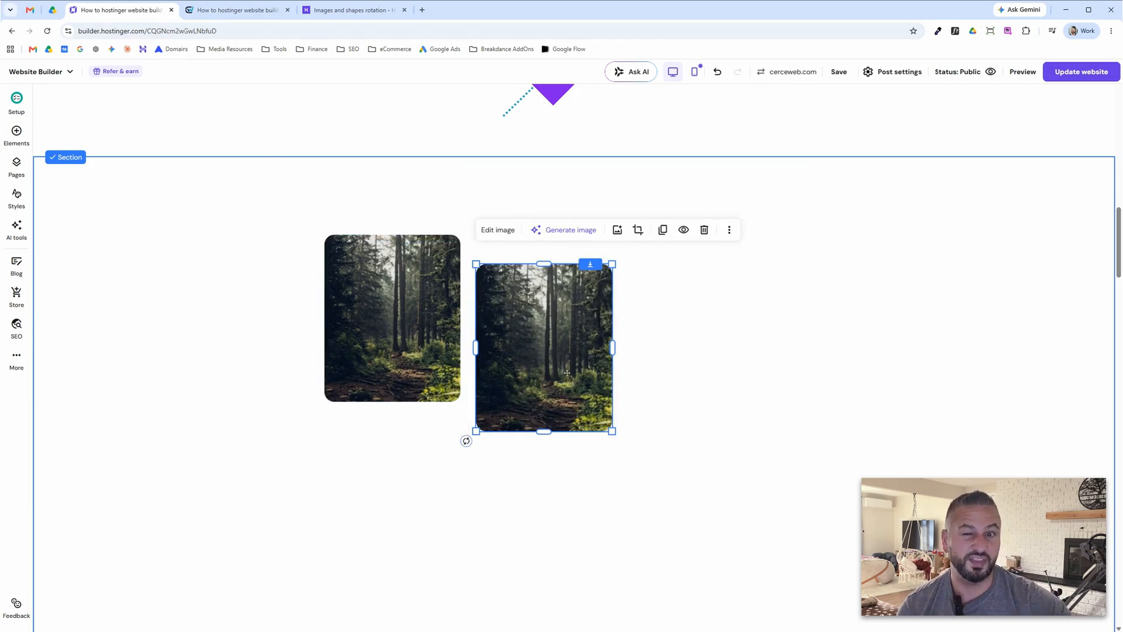
pyautogui.moveTo(567, 372); pyautogui.dragTo(444, 383)
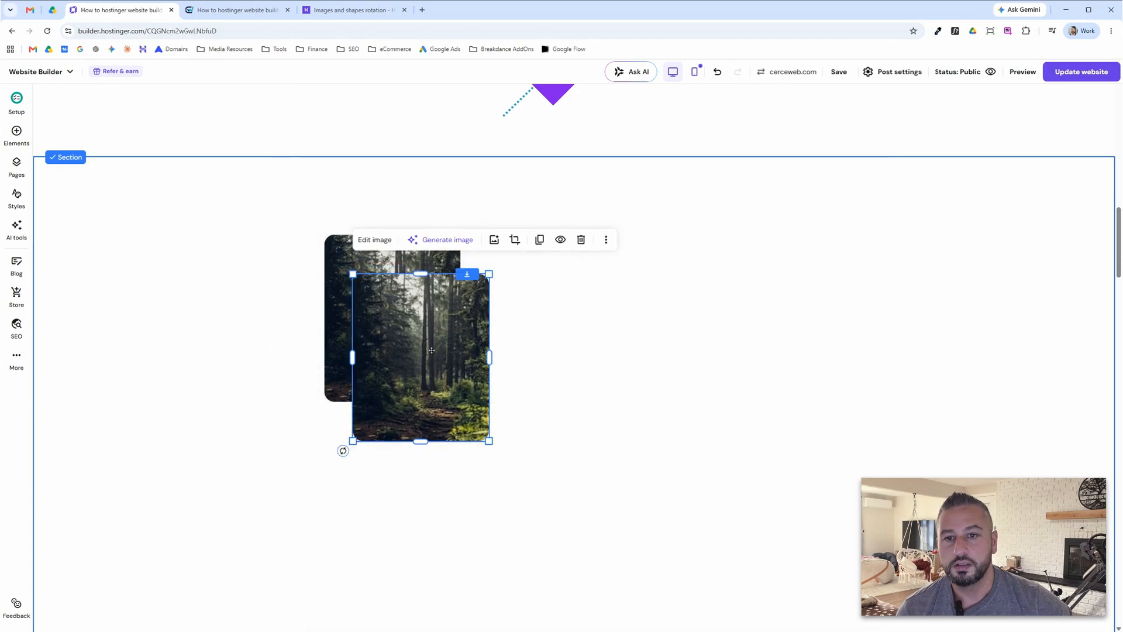
# Replace the front forest copy with the bonsai in a white pot, found by searching free images for "plant"
pyautogui.click(370, 240)
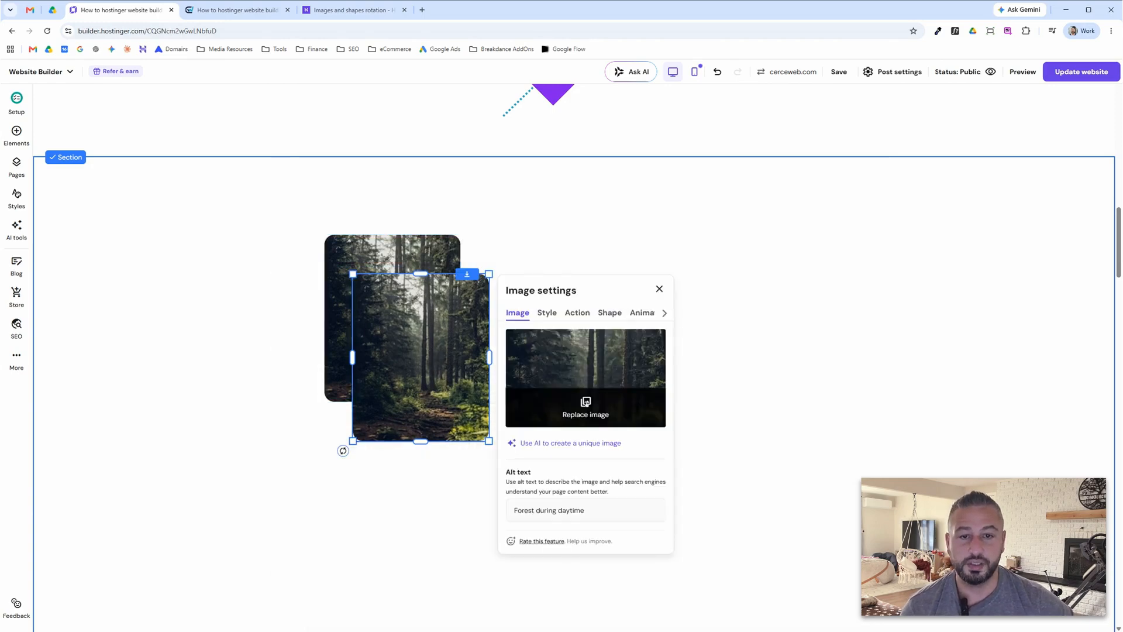
pyautogui.click(585, 406)
pyautogui.click(520, 144)
pyautogui.click(556, 178)
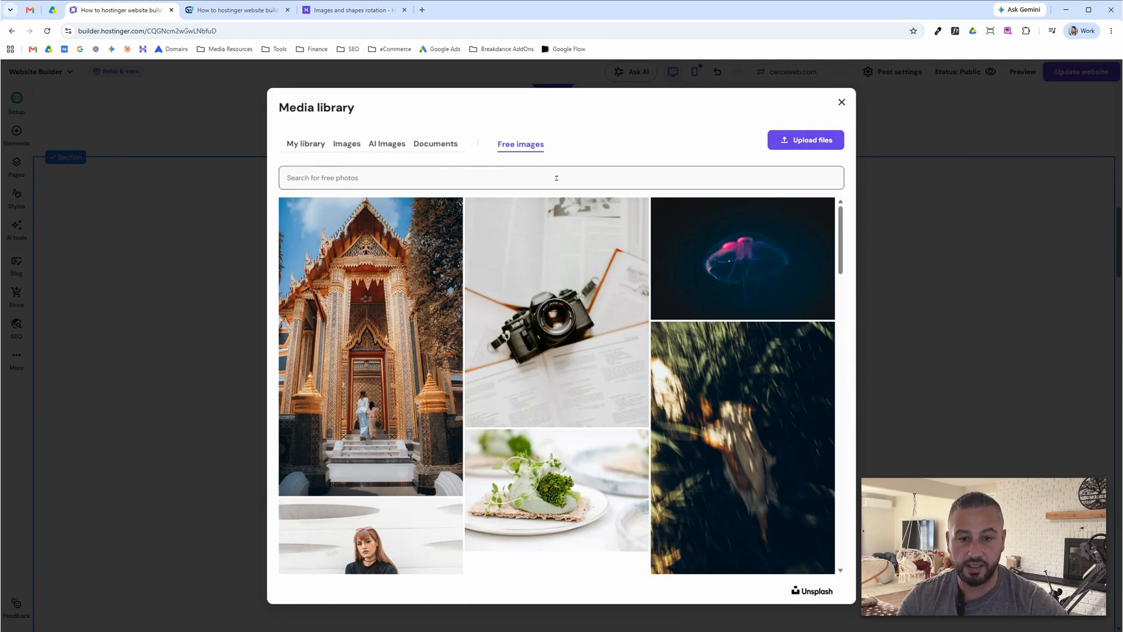
pyautogui.write('plant')
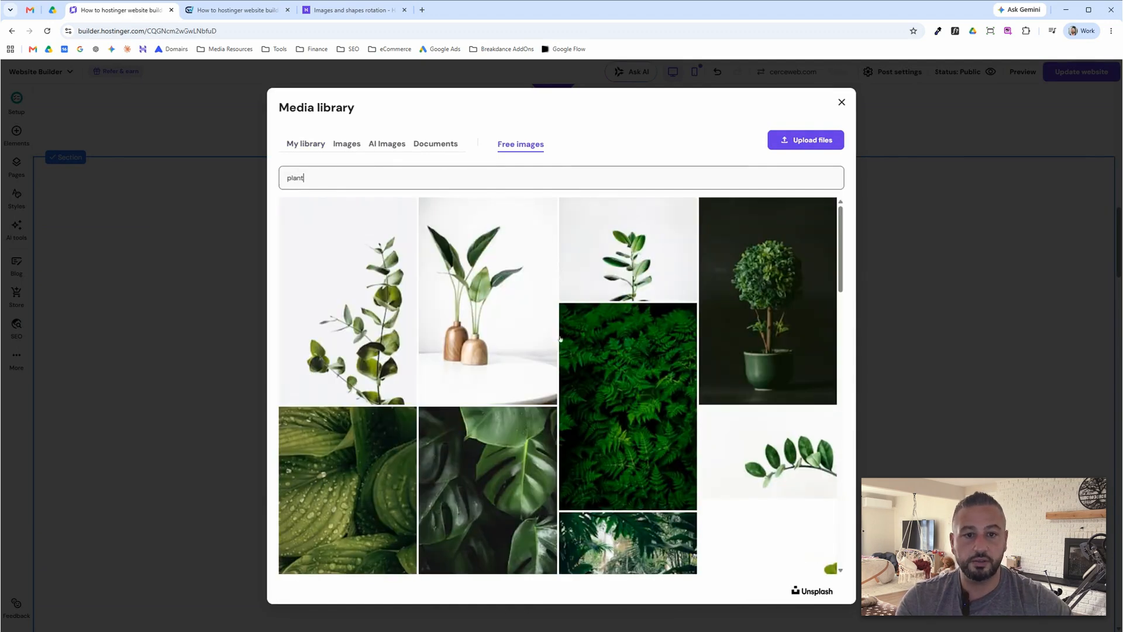
pyautogui.scroll(-10, 564, 338)
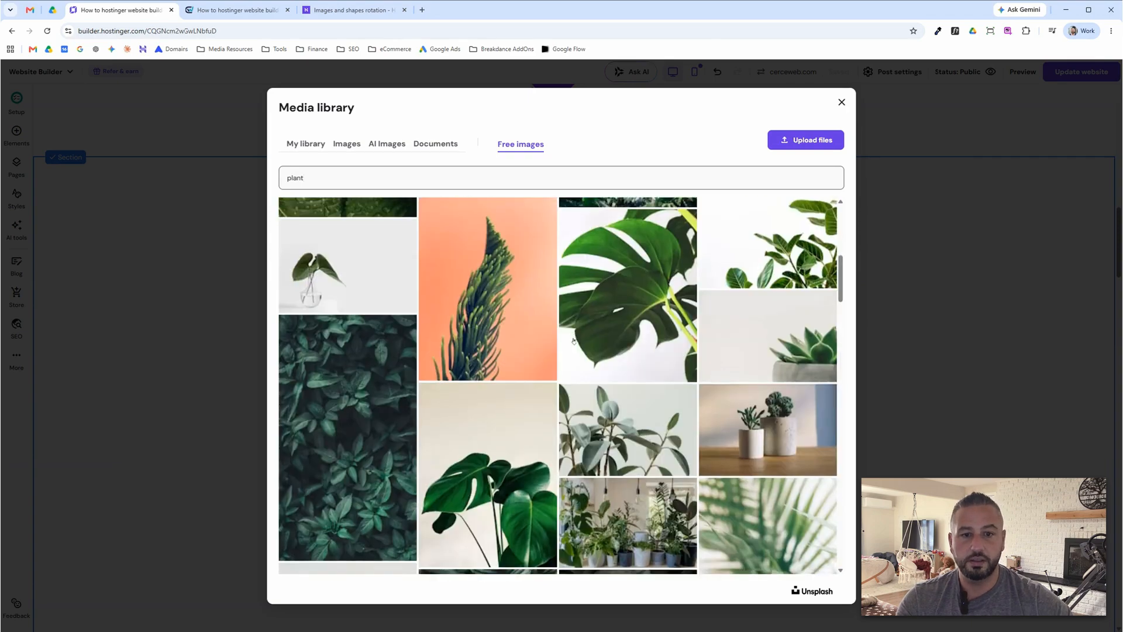
pyautogui.scroll(-3, 574, 340)
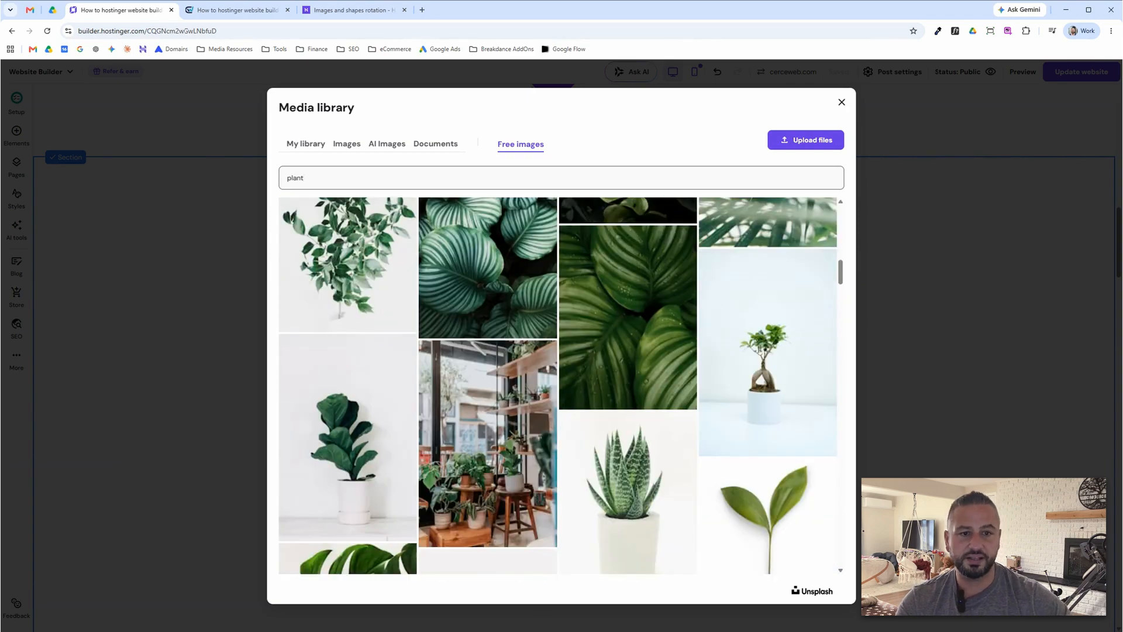
pyautogui.click(760, 351)
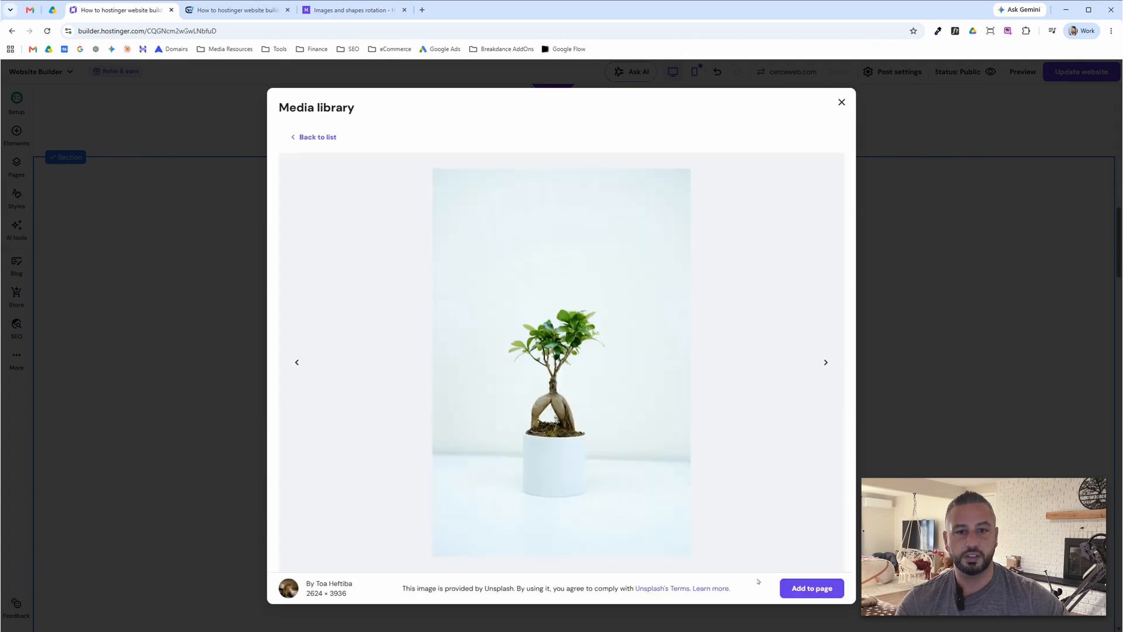
pyautogui.click(796, 587)
pyautogui.click(465, 471)
# Move the potted plant image over the forest image and tilt it counterclockwise
pyautogui.click(464, 396)
pyautogui.moveTo(464, 396); pyautogui.dragTo(431, 369)
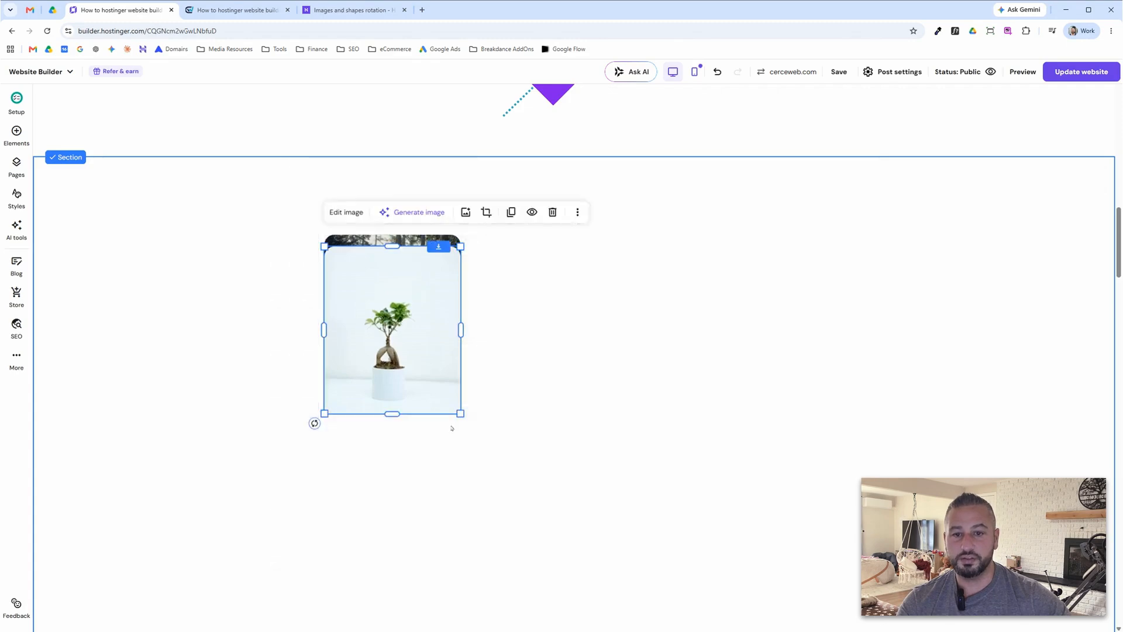
pyautogui.moveTo(314, 423); pyautogui.dragTo(336, 439)
pyautogui.moveTo(387, 405); pyautogui.dragTo(392, 384)
pyautogui.click(530, 417)
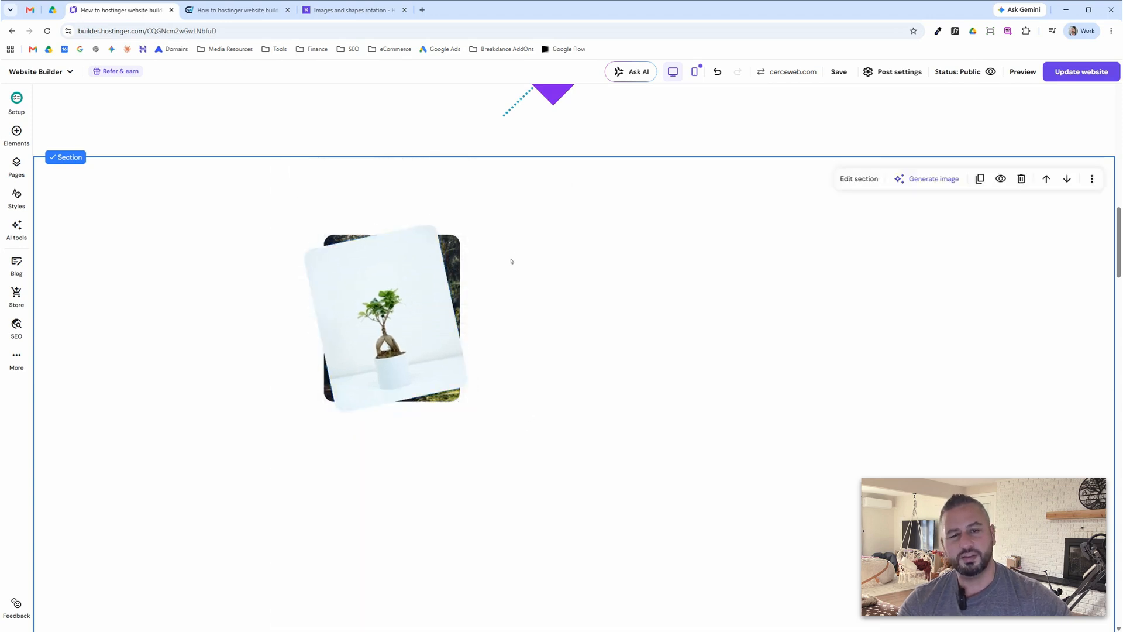
# Tilt the forest image slightly clockwise and shift it left behind the potted plant image
pyautogui.click(455, 256)
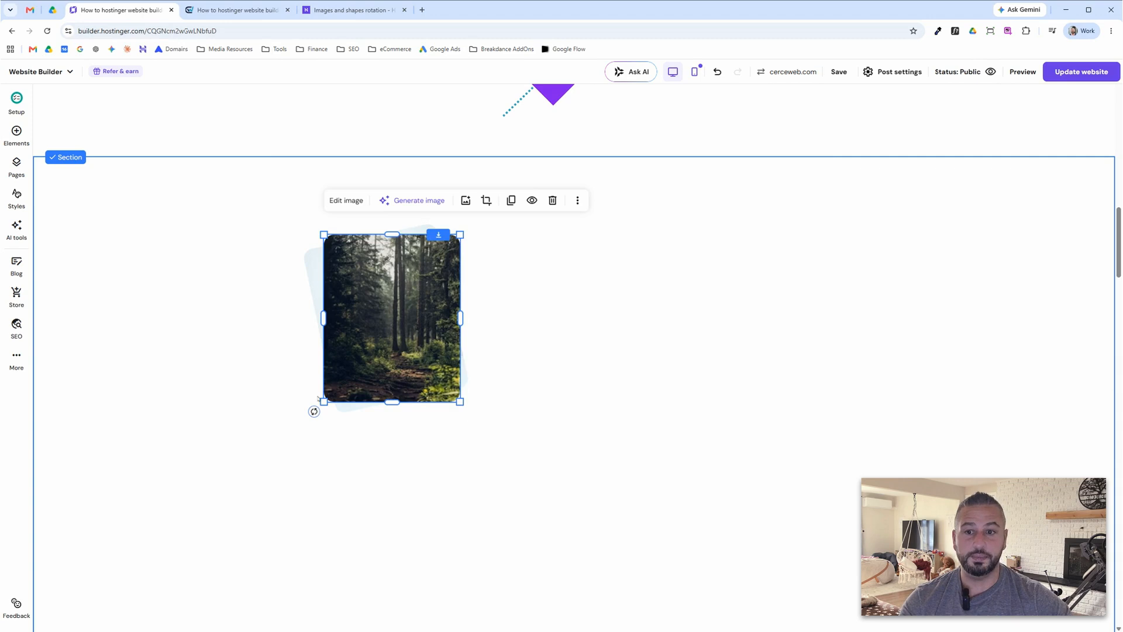
pyautogui.moveTo(314, 411); pyautogui.dragTo(302, 400)
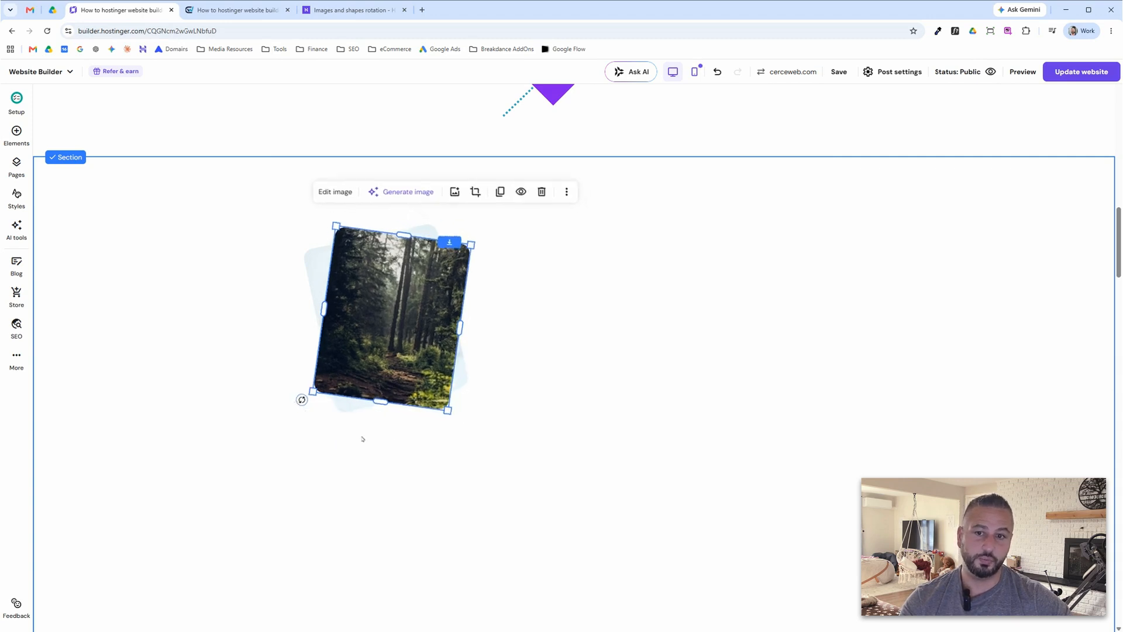
pyautogui.click(474, 312)
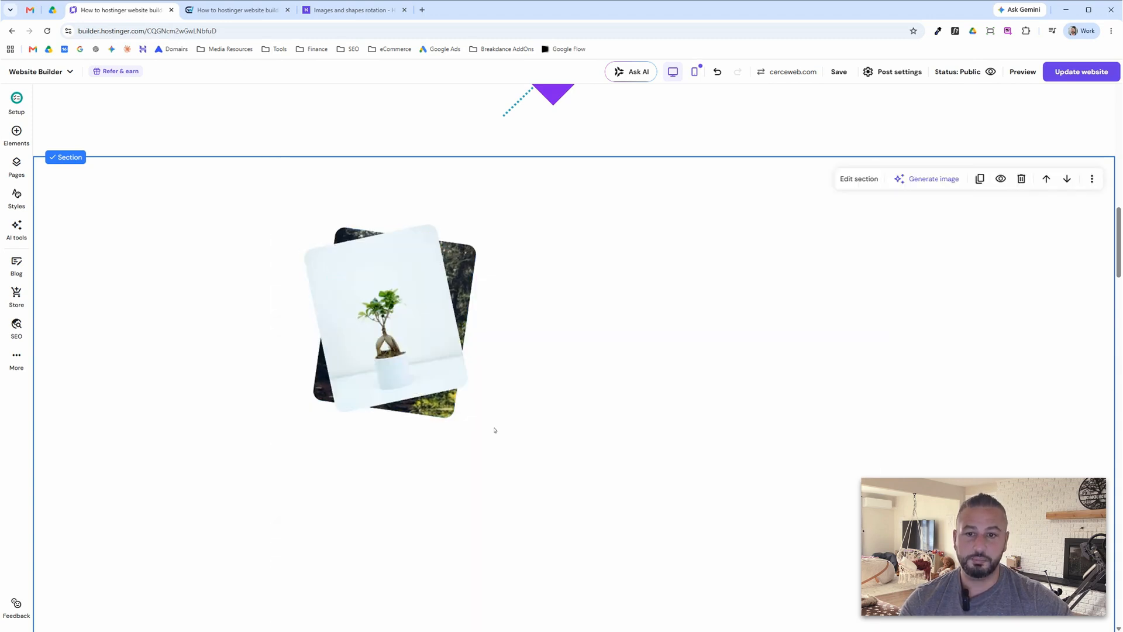
pyautogui.moveTo(474, 312); pyautogui.dragTo(459, 312)
# Reduce the potted plant image's counterclockwise tilt to a slight angle, and enlarge it a little while keeping it centered over the forest image
pyautogui.click(466, 380)
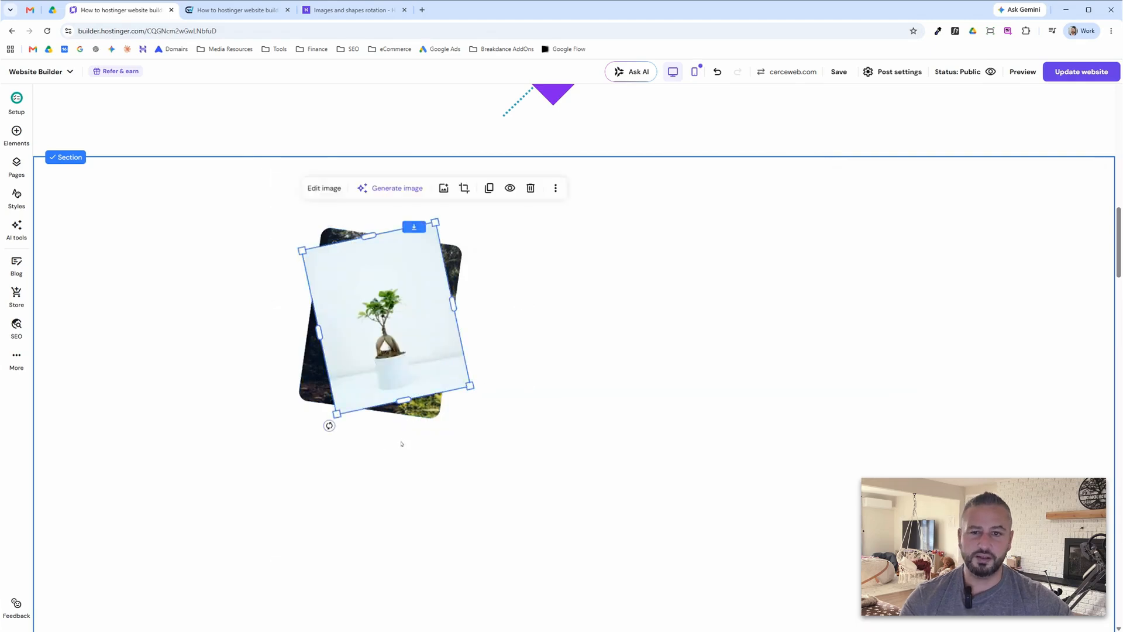
pyautogui.moveTo(329, 426); pyautogui.dragTo(314, 416)
pyautogui.click(334, 443)
pyautogui.moveTo(421, 351); pyautogui.dragTo(416, 358)
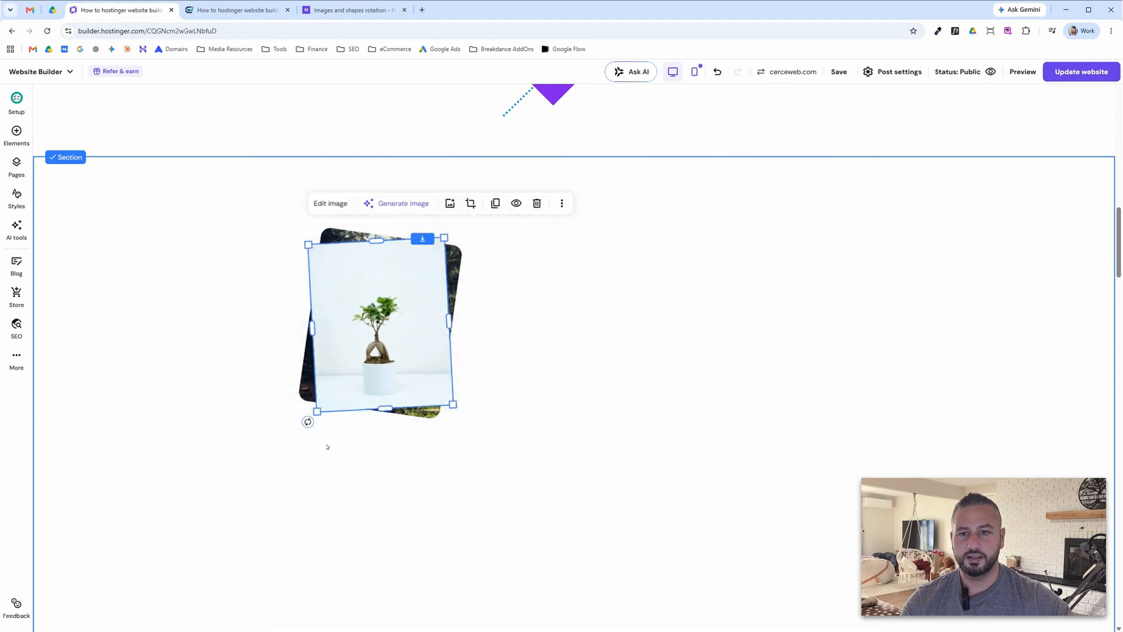
pyautogui.moveTo(321, 411); pyautogui.dragTo(315, 413)
pyautogui.moveTo(385, 340); pyautogui.dragTo(387, 343)
pyautogui.click(547, 382)
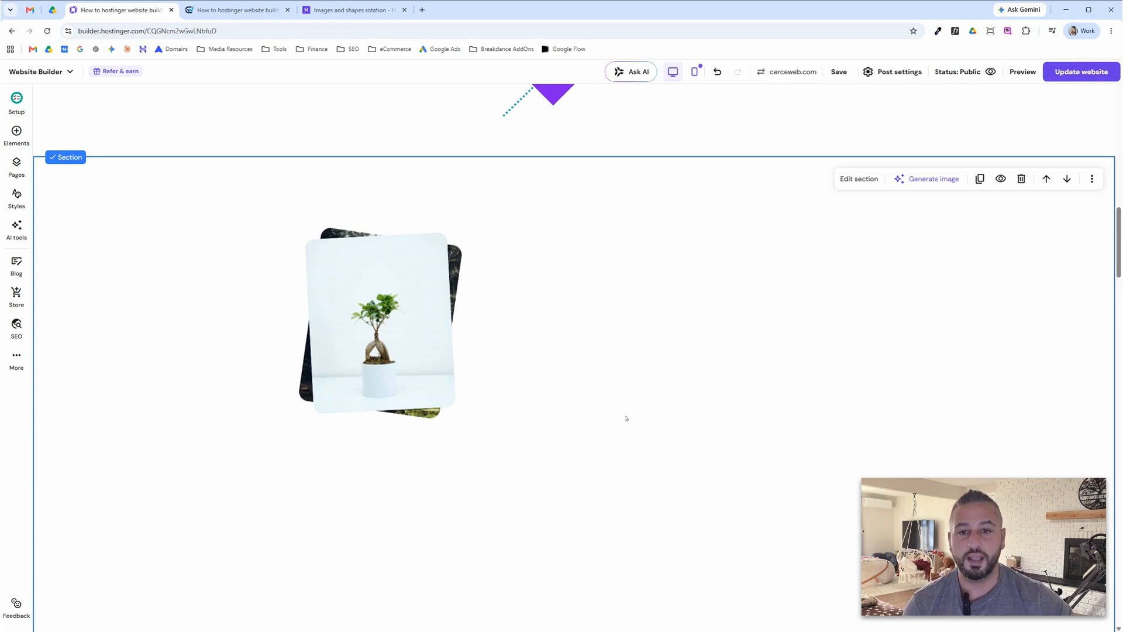
# Examine the example with two overlapping rotated coffee photos and the New Arrivals badge in the section above
pyautogui.scroll(10, 626, 418)
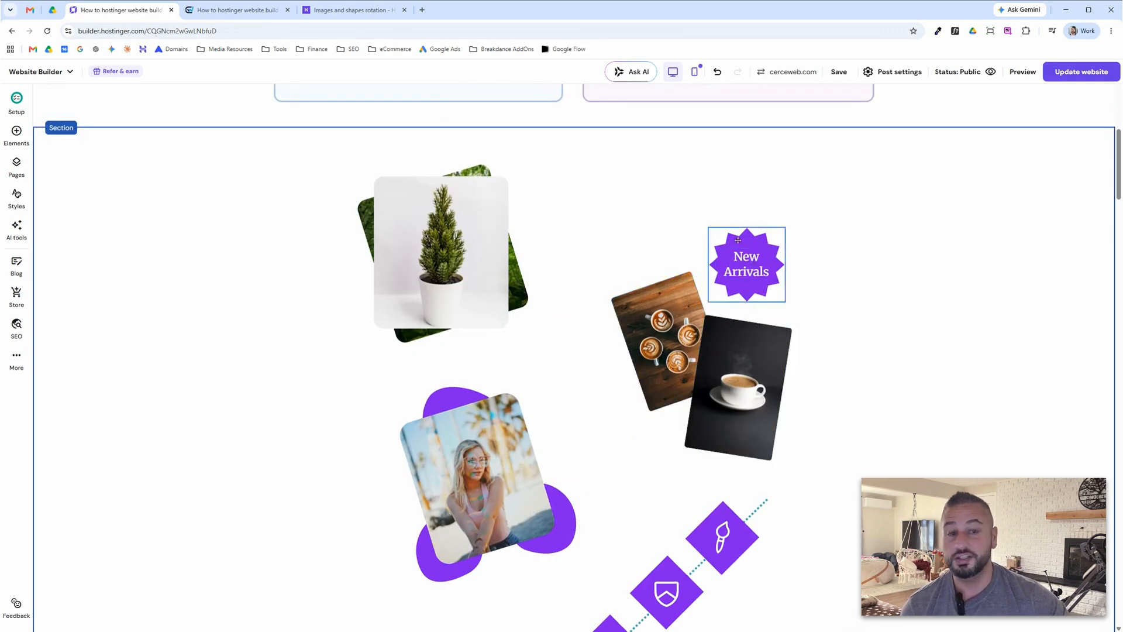
pyautogui.click(702, 328)
pyautogui.click(755, 365)
pyautogui.click(827, 403)
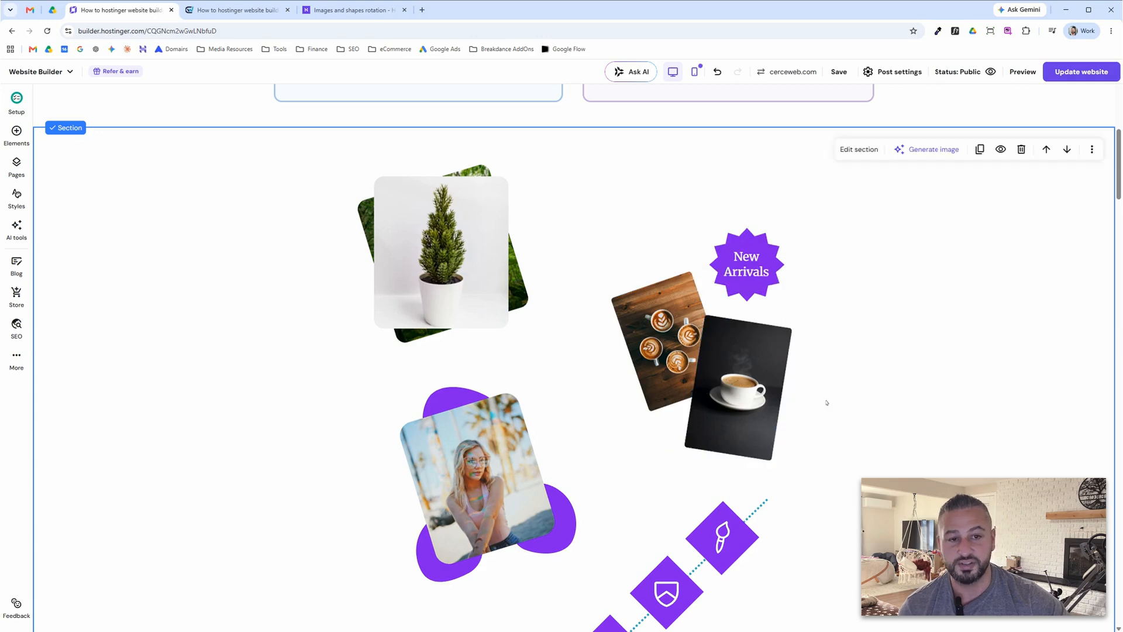
pyautogui.click(671, 314)
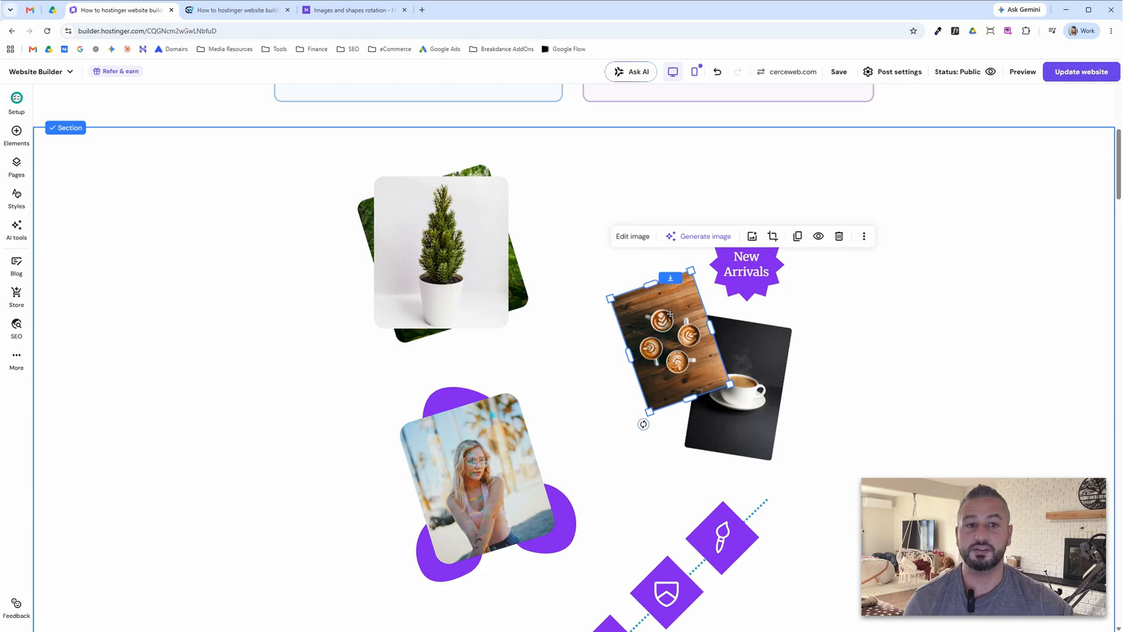
pyautogui.click(796, 319)
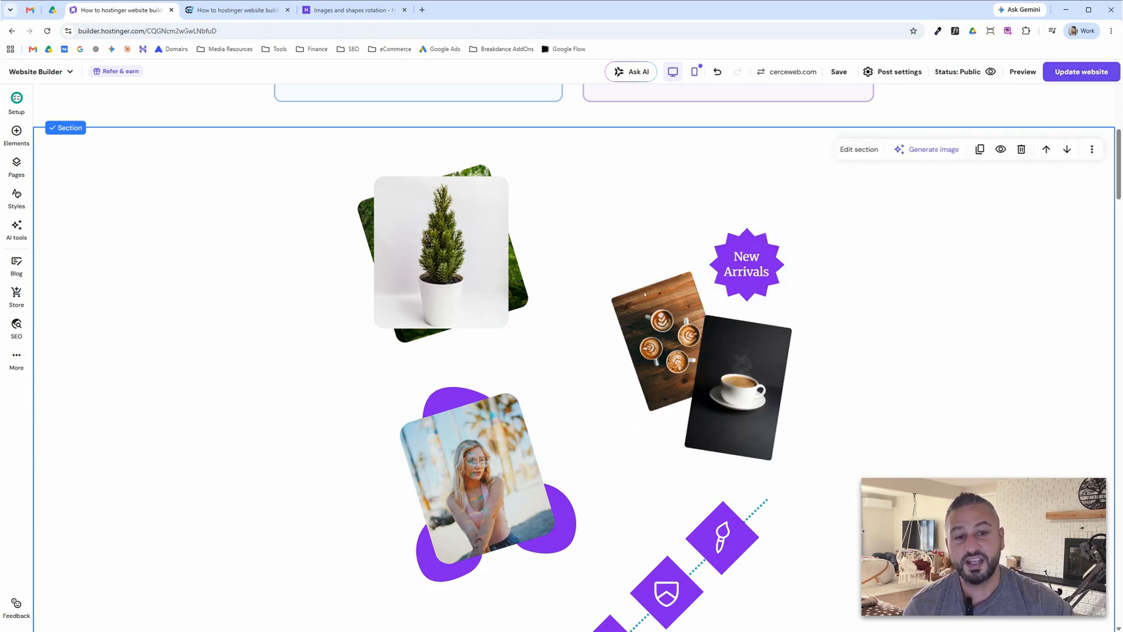
# Add an image element to the right of the layered plant and forest images and narrow it to a small portrait shape
pyautogui.scroll(-12, 778, 330)
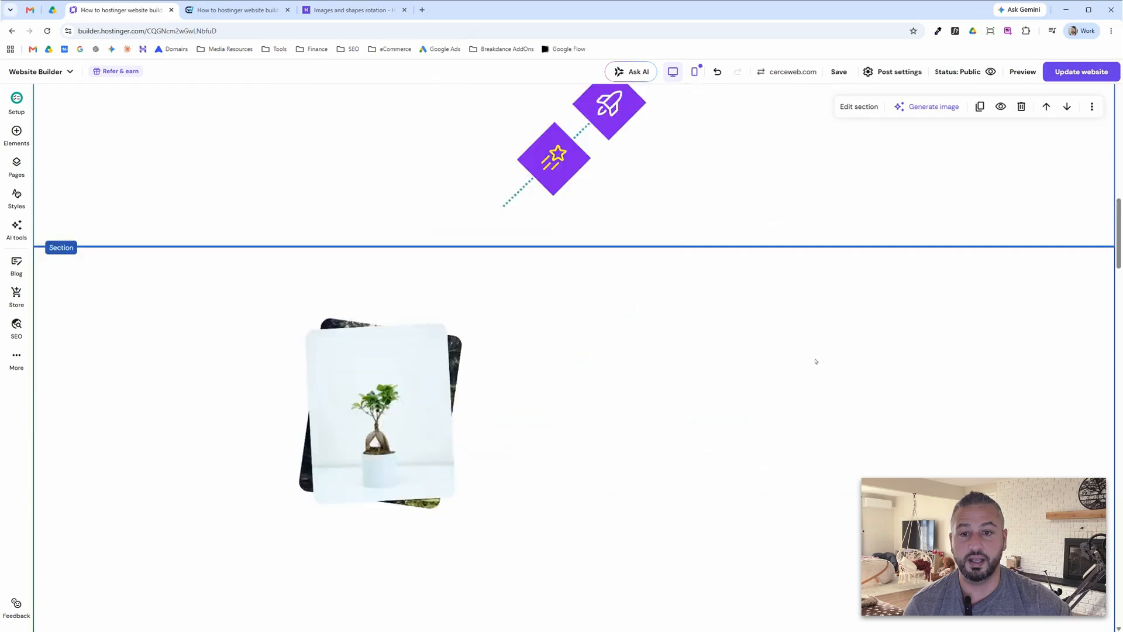
pyautogui.click(17, 134)
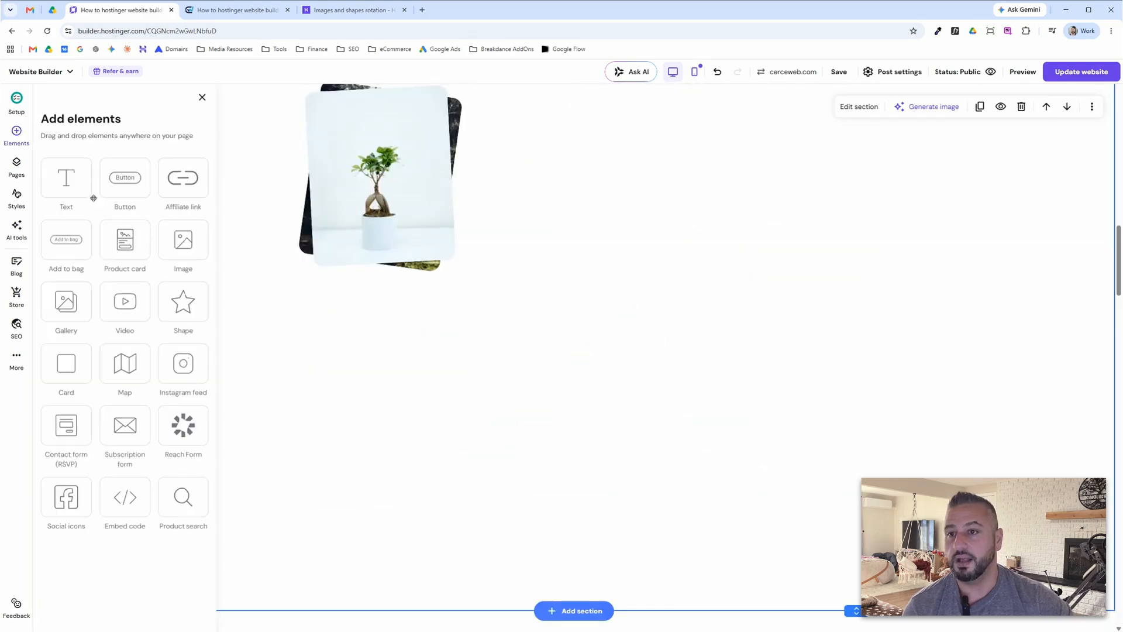
pyautogui.moveTo(175, 231); pyautogui.dragTo(634, 240)
pyautogui.scroll(-3, 520, 330)
pyautogui.moveTo(718, 367); pyautogui.dragTo(663, 323)
pyautogui.moveTo(818, 315); pyautogui.dragTo(695, 317)
pyautogui.click(762, 377)
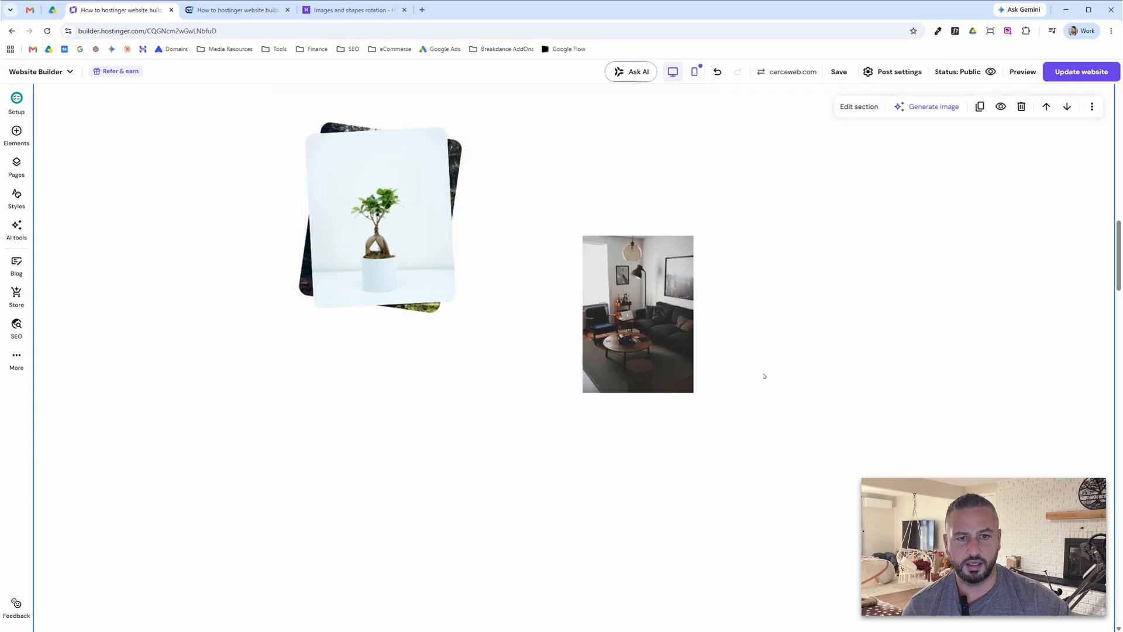
# Replace the living room photo with the salad bowl on a white background from a free image search for "food"
pyautogui.click(606, 316)
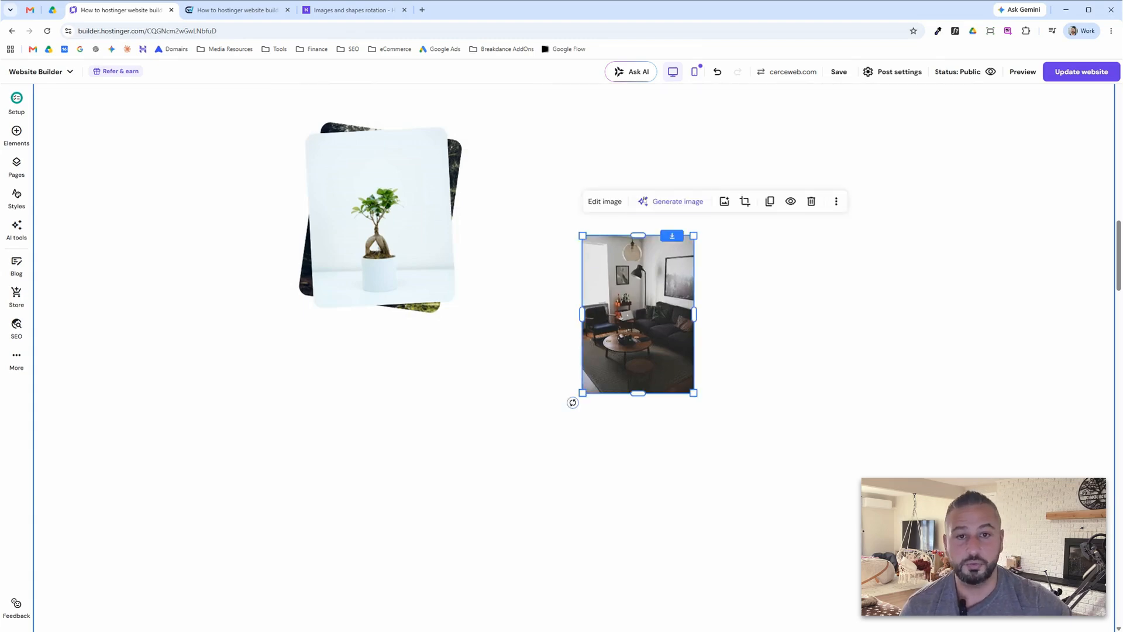
pyautogui.click(606, 203)
pyautogui.click(790, 373)
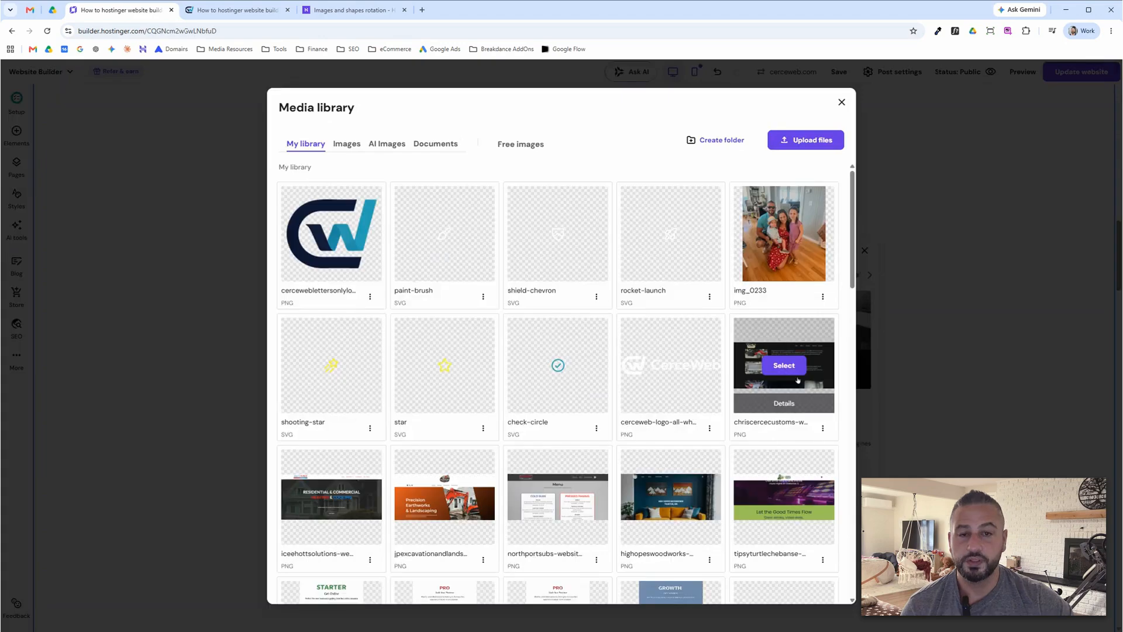
pyautogui.click(522, 145)
pyautogui.click(515, 179)
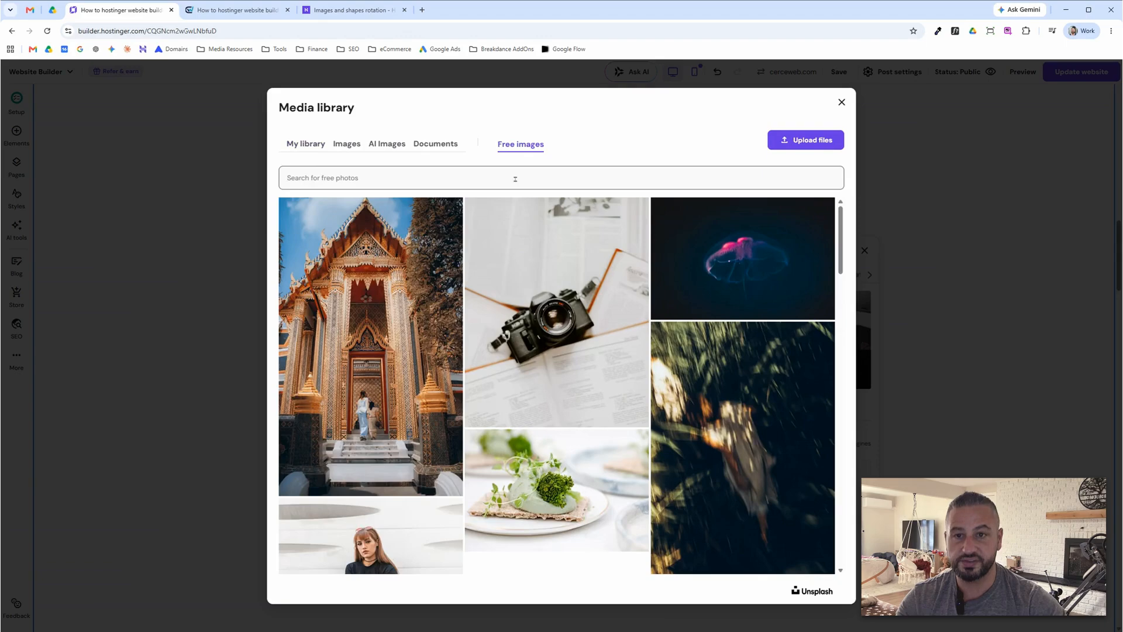
pyautogui.write('food')
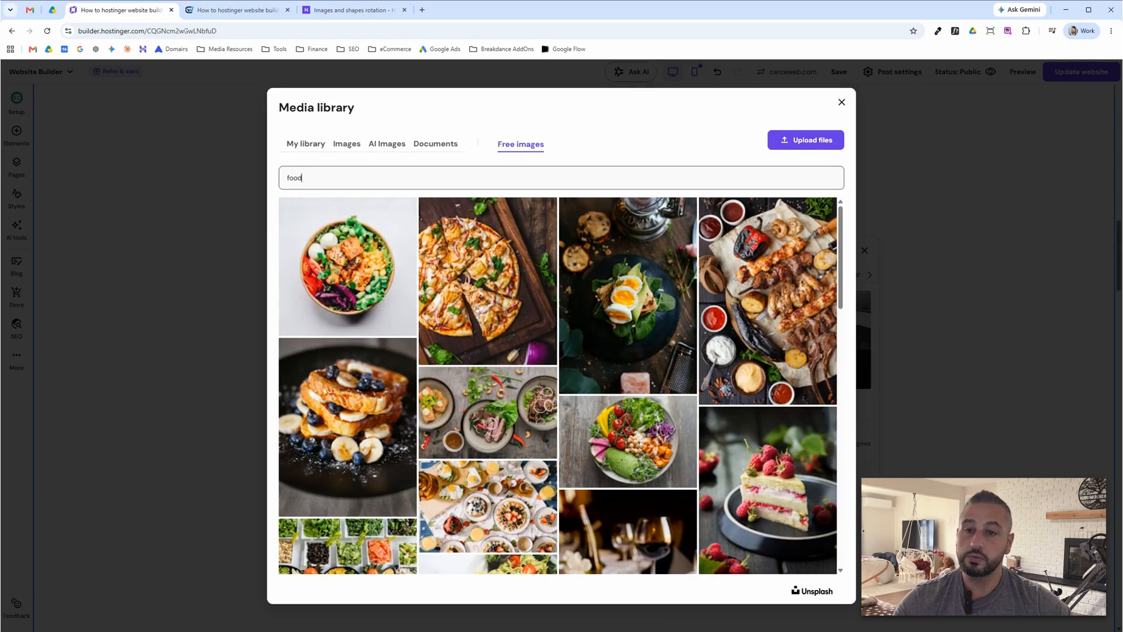
pyautogui.click(339, 280)
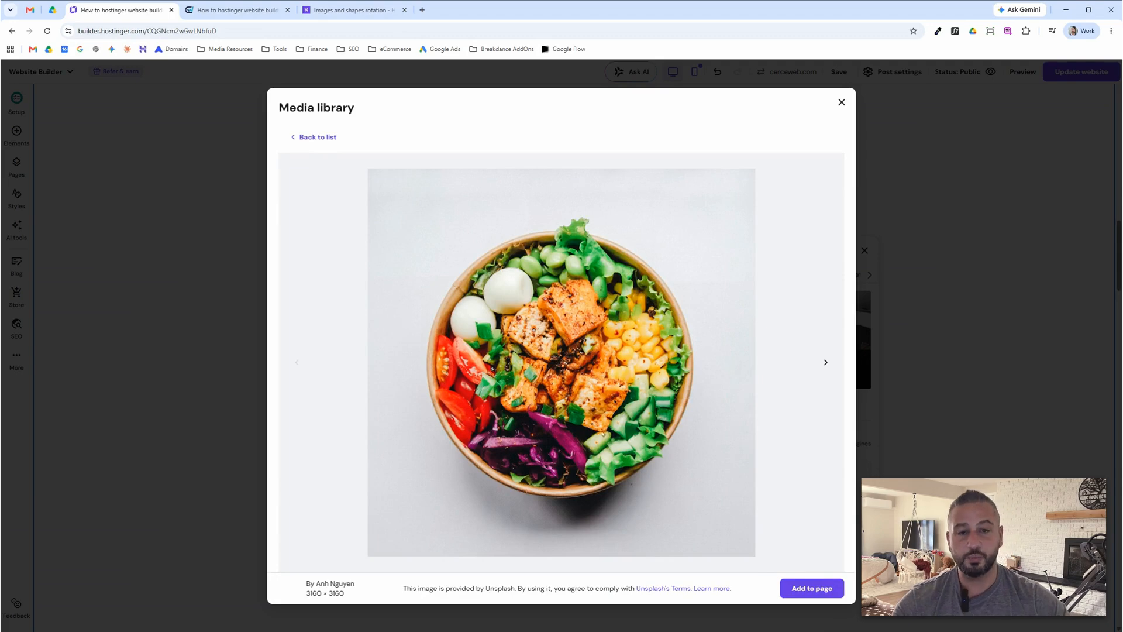
pyautogui.click(812, 588)
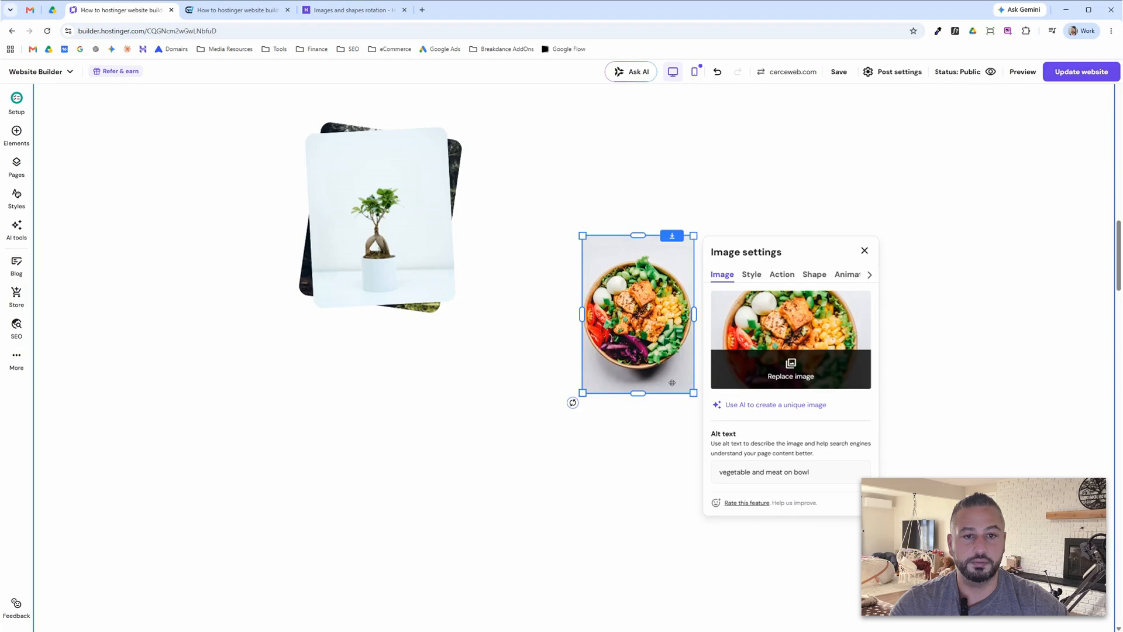
pyautogui.click(654, 452)
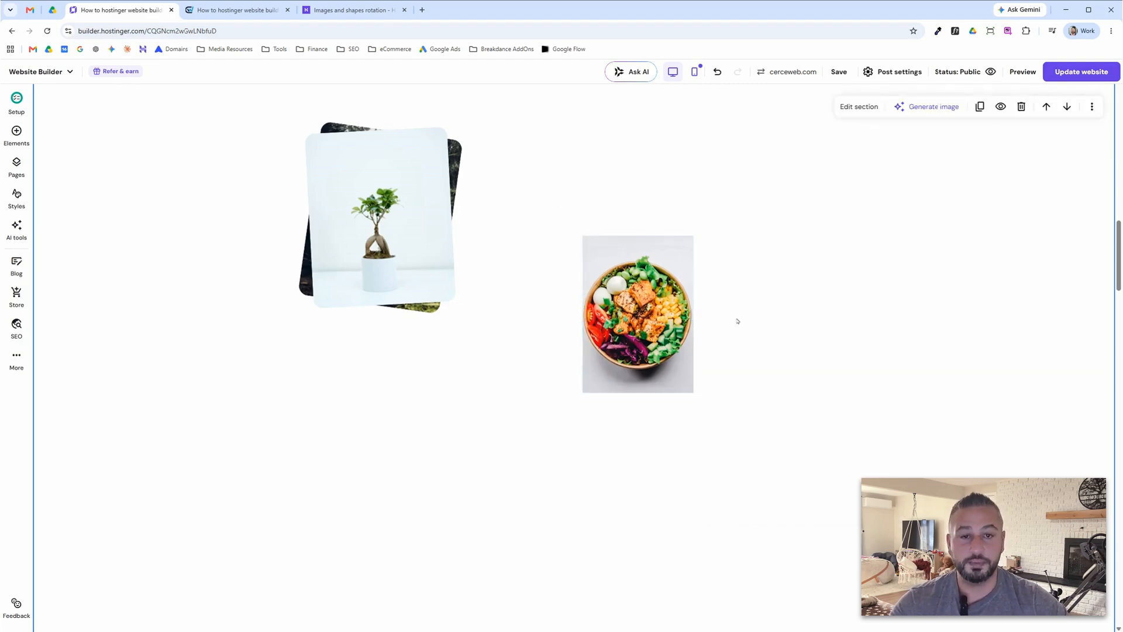
# Round the salad bowl image's corners with a 20 px corner radius
pyautogui.click(635, 263)
pyautogui.click(607, 202)
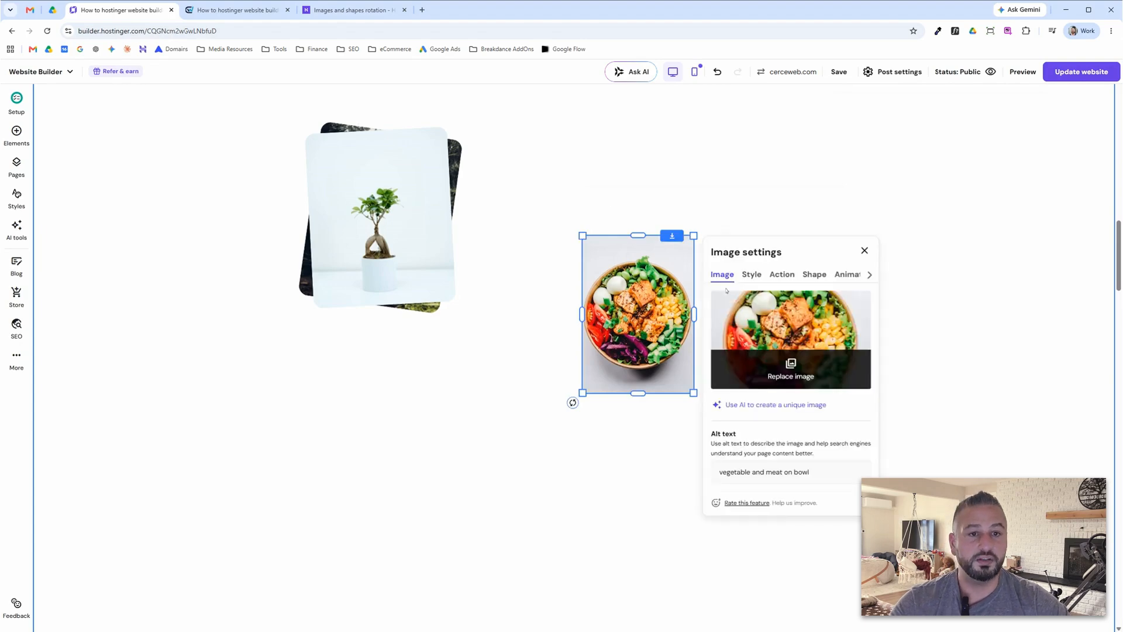
pyautogui.click(752, 275)
pyautogui.moveTo(717, 398); pyautogui.dragTo(736, 398)
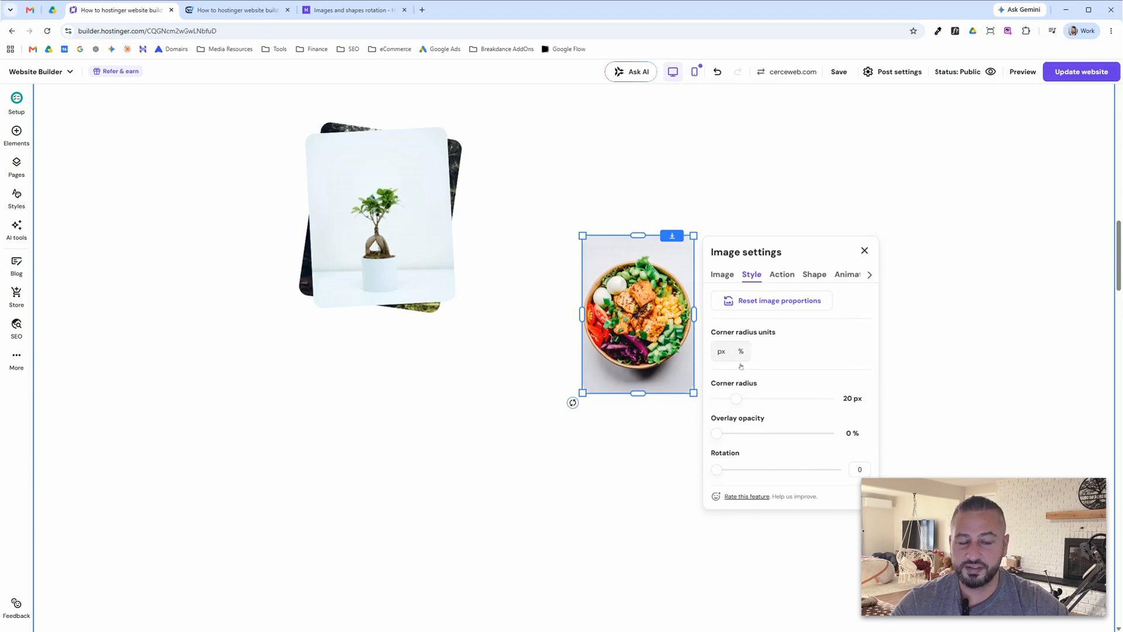
pyautogui.click(674, 460)
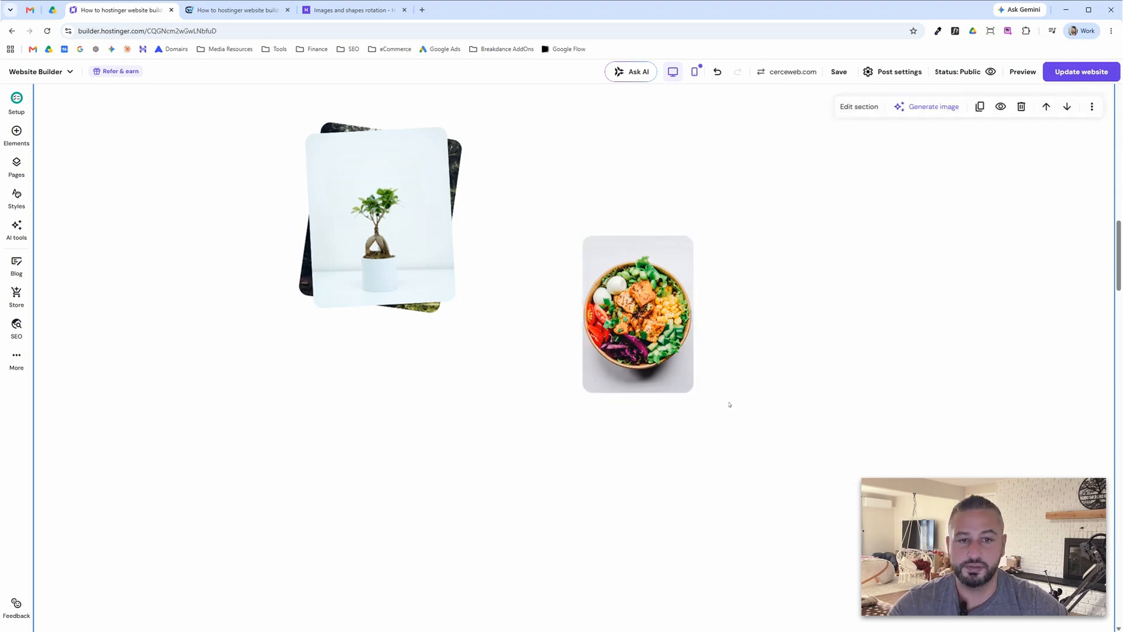
# Duplicate the salad bowl image and place the copy below and to the right, overlapping the original
pyautogui.click(658, 346)
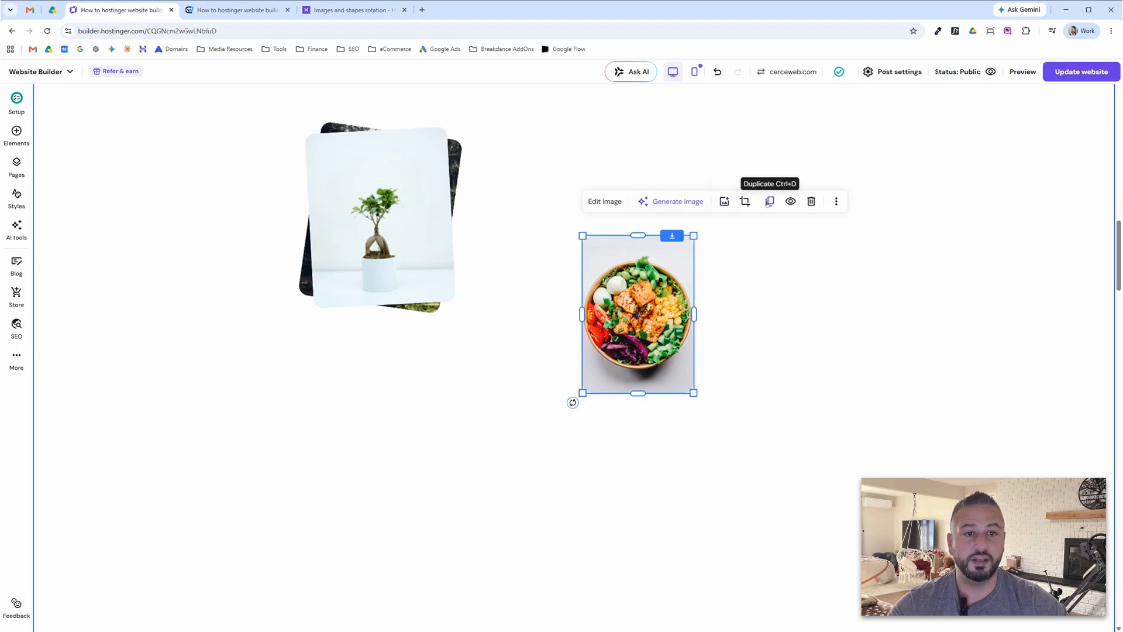
pyautogui.click(770, 340)
pyautogui.moveTo(640, 369); pyautogui.dragTo(708, 393)
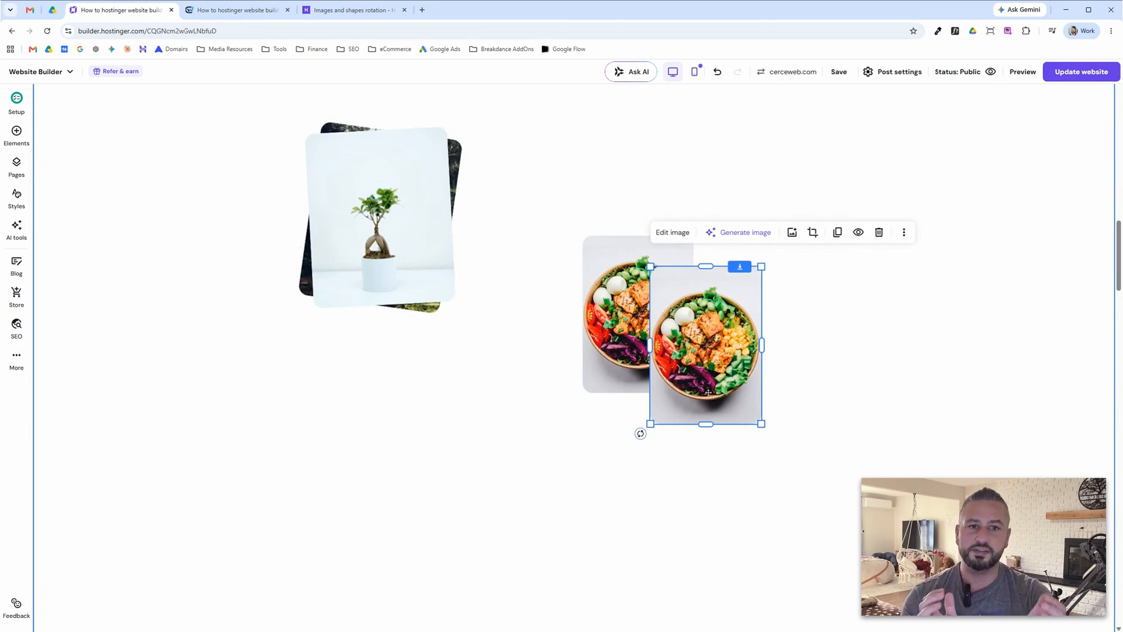
# Replace the duplicated salad bowl image with the cheese-topped burger photo from a free image search for "food"
pyautogui.click(677, 233)
pyautogui.click(864, 402)
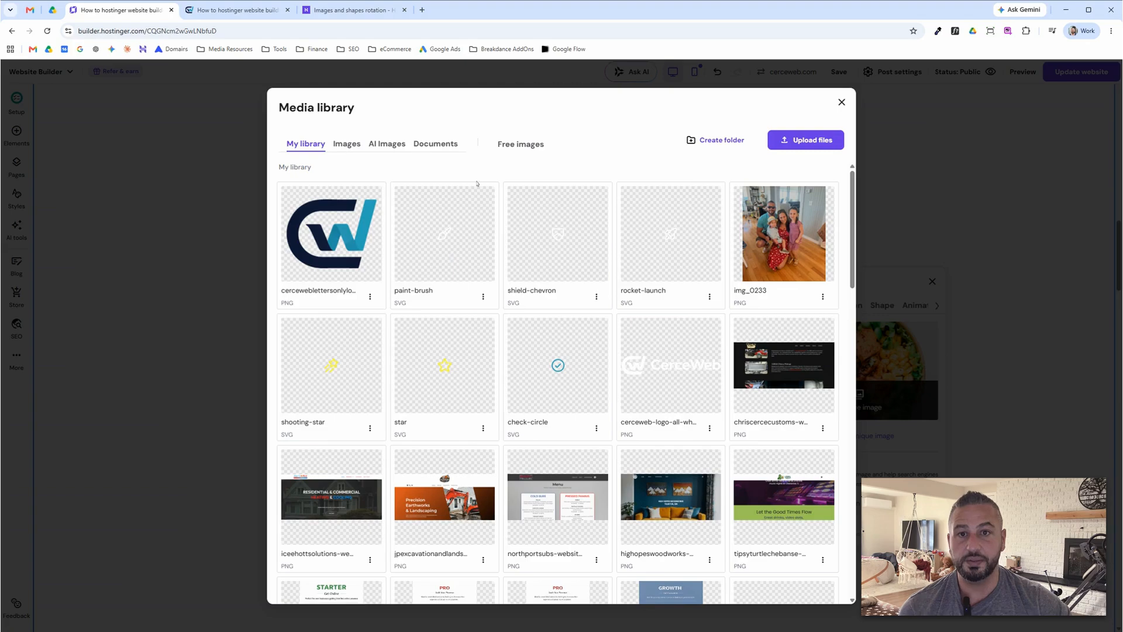
pyautogui.click(529, 145)
pyautogui.click(556, 180)
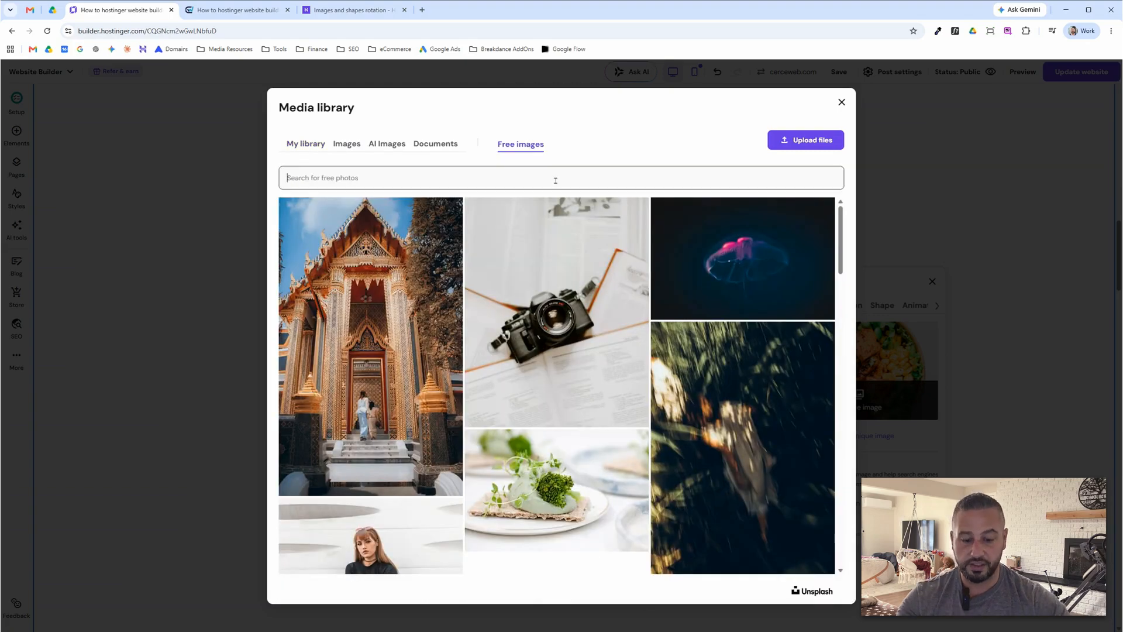
pyautogui.write('food')
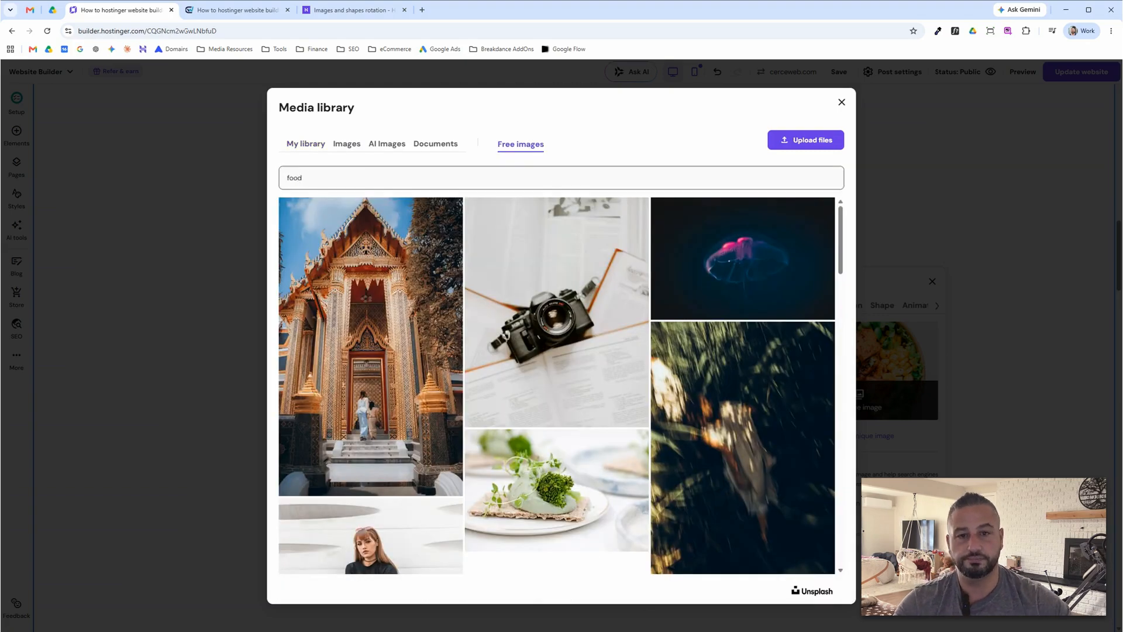
pyautogui.scroll(-3, 552, 351)
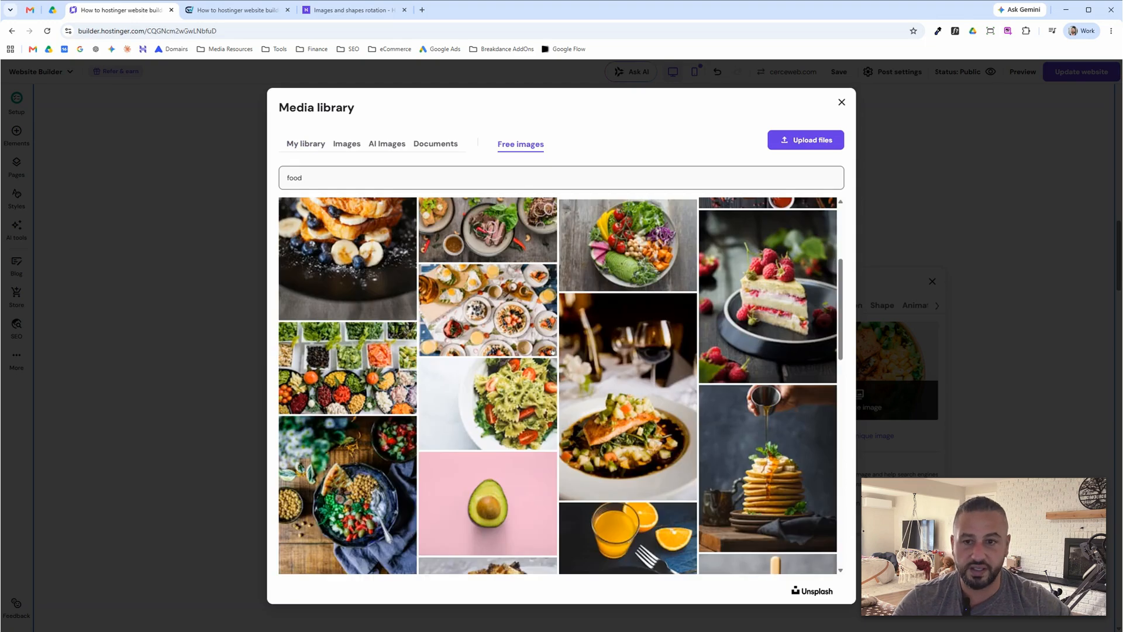
pyautogui.scroll(-3, 544, 357)
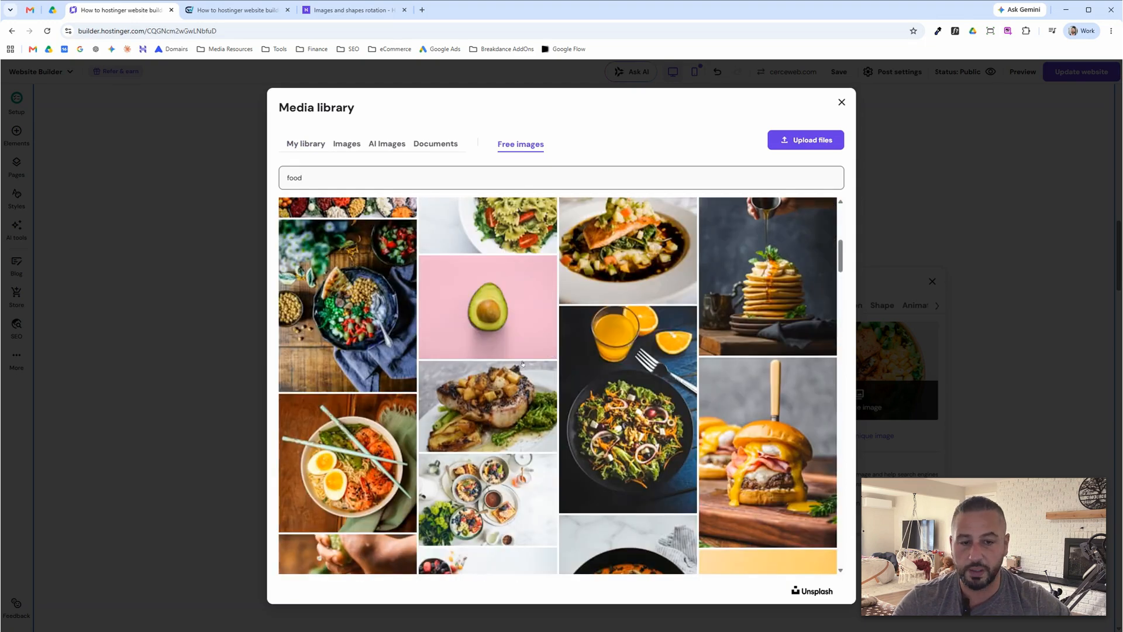
pyautogui.scroll(-3, 523, 364)
pyautogui.click(749, 337)
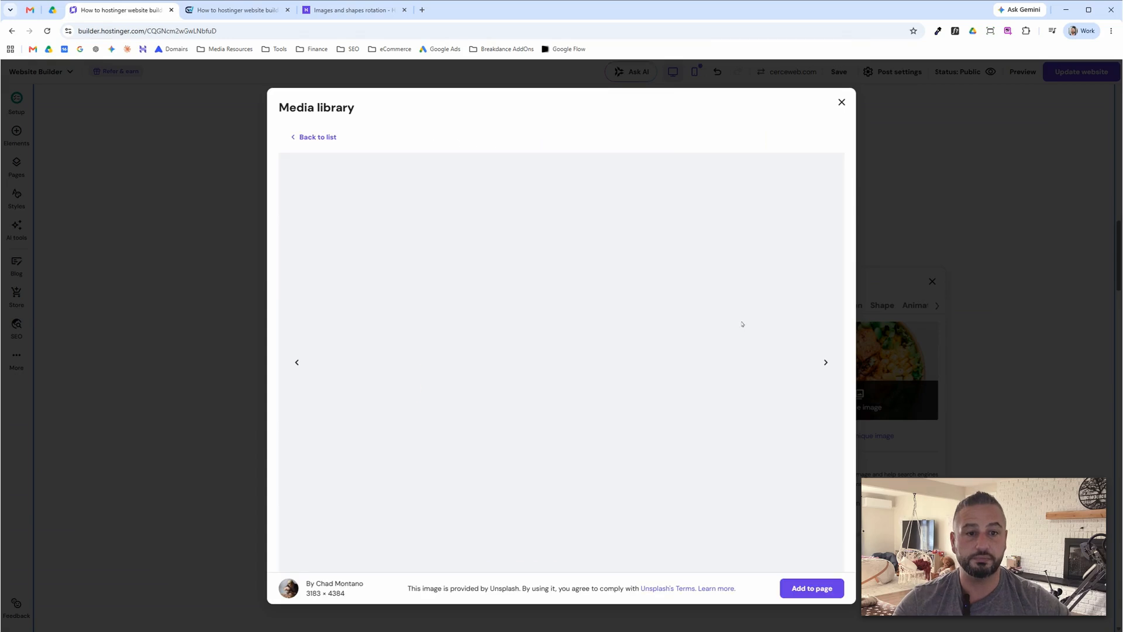
pyautogui.click(809, 585)
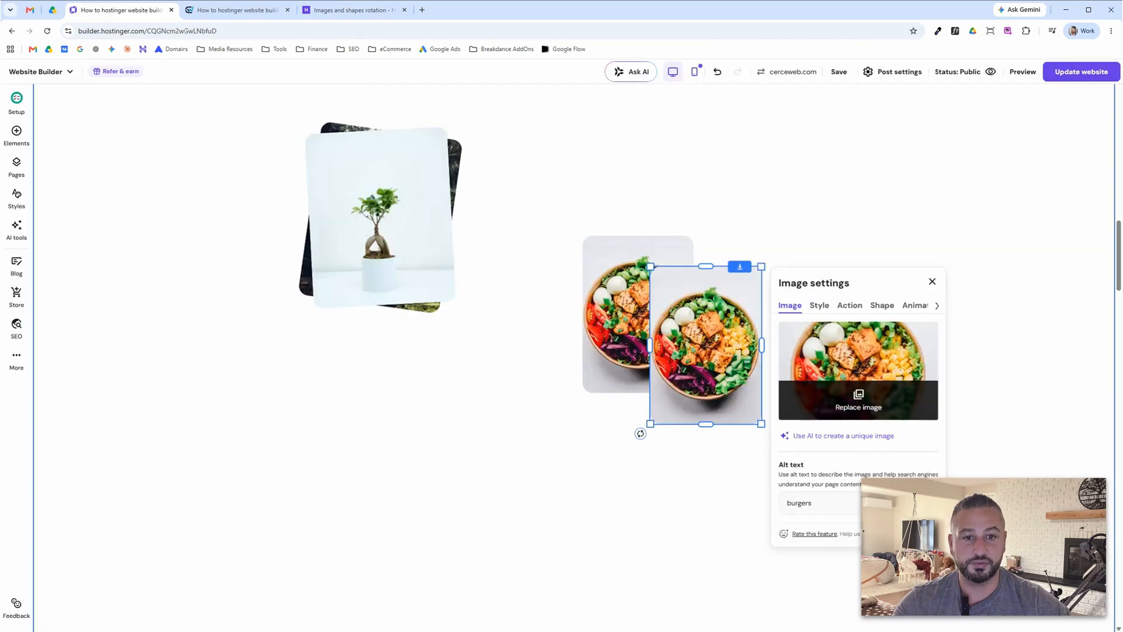
pyautogui.click(683, 501)
# Reposition the burger image slightly farther down and right so it overlaps only the salad bowl image's right side
pyautogui.moveTo(717, 386); pyautogui.dragTo(758, 417)
pyautogui.click(651, 353)
pyautogui.click(777, 376)
pyautogui.moveTo(780, 375); pyautogui.dragTo(752, 355)
# Tilt the salad bowl image slightly counterclockwise and the burger image slightly clockwise, with the burger overlapping the salad's lower-right corner
pyautogui.click(617, 365)
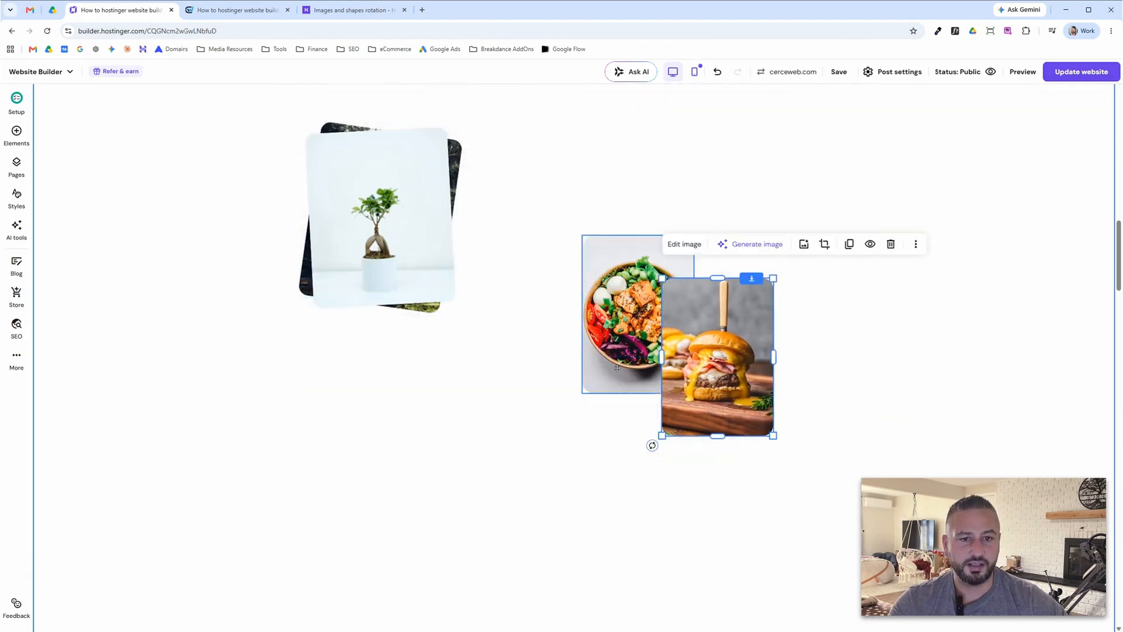
pyautogui.moveTo(573, 402); pyautogui.dragTo(641, 436)
pyautogui.click(719, 409)
pyautogui.moveTo(735, 380); pyautogui.dragTo(738, 410)
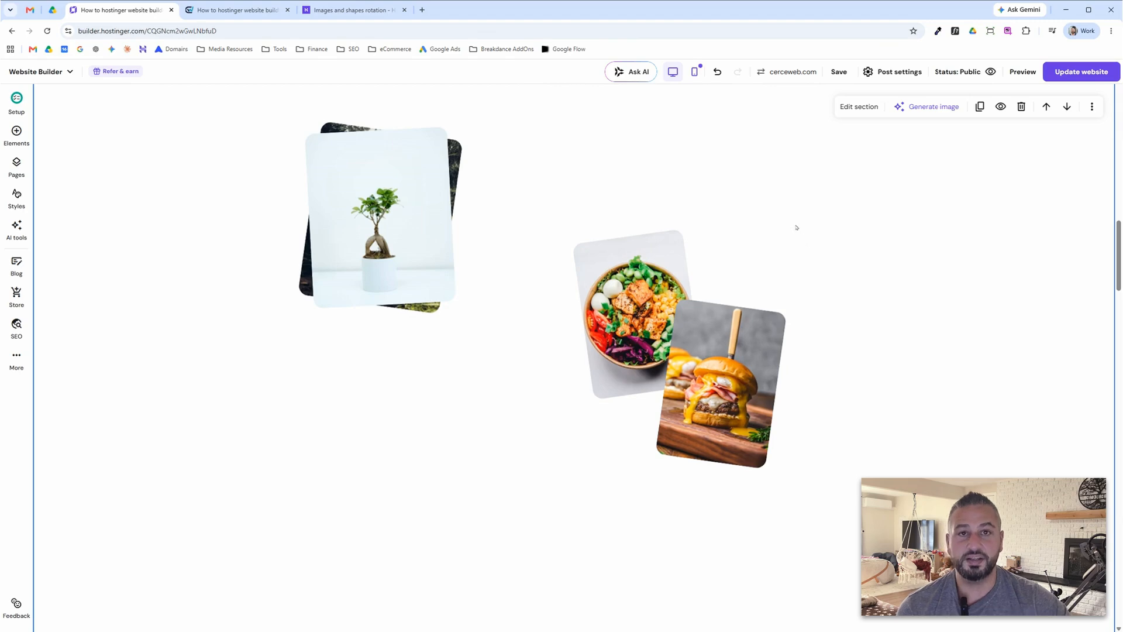
# Add a shape element below the images and change it to the multi-pointed starburst
pyautogui.click(17, 131)
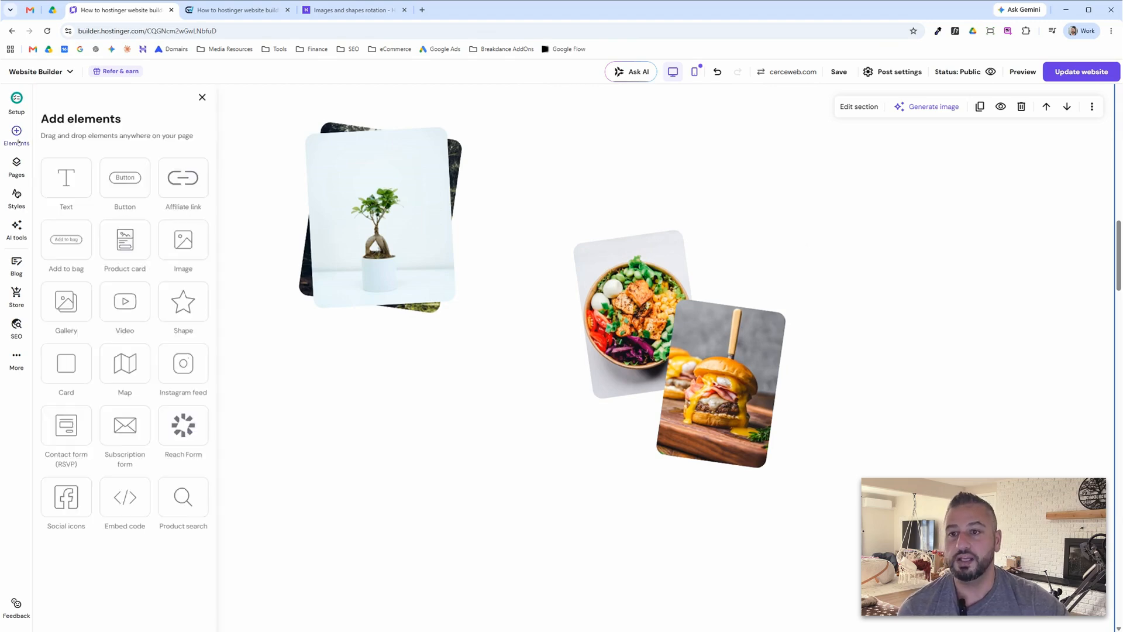
pyautogui.moveTo(197, 314); pyautogui.dragTo(474, 431)
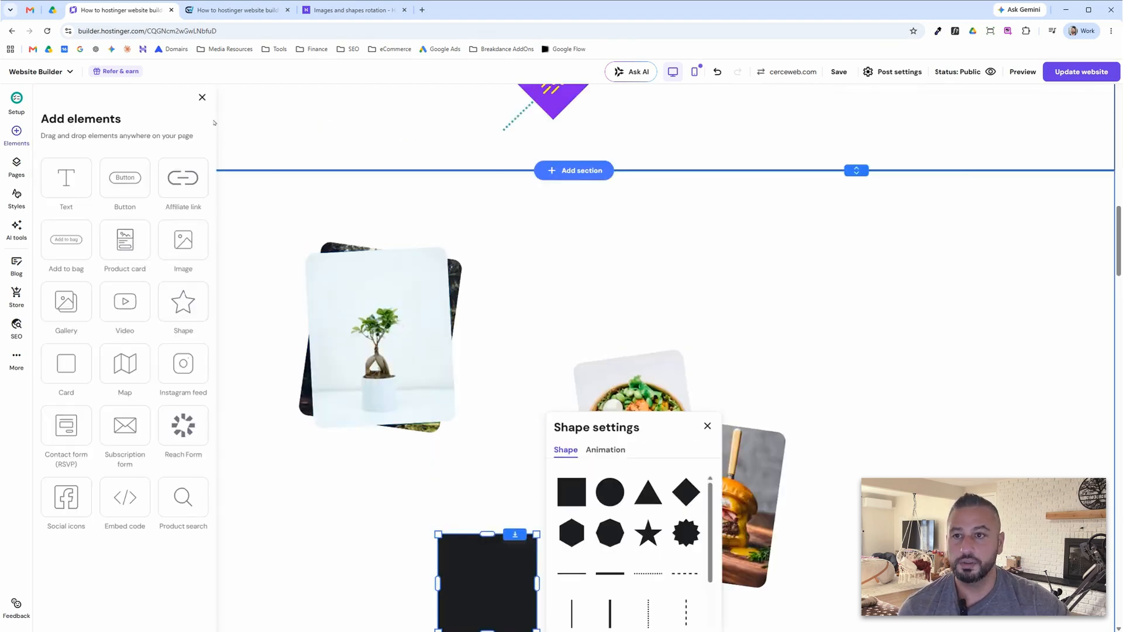
pyautogui.click(202, 97)
pyautogui.scroll(-3, 288, 282)
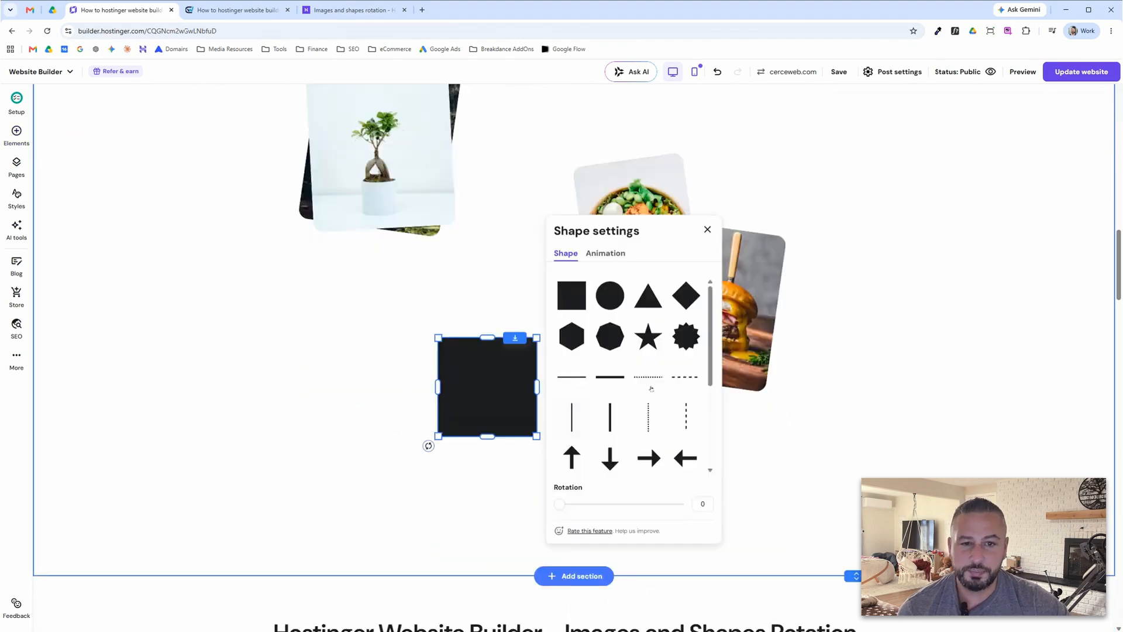
pyautogui.click(682, 341)
pyautogui.click(502, 469)
# Change the starburst's color to golden brown, #b5890f
pyautogui.click(504, 391)
pyautogui.click(507, 304)
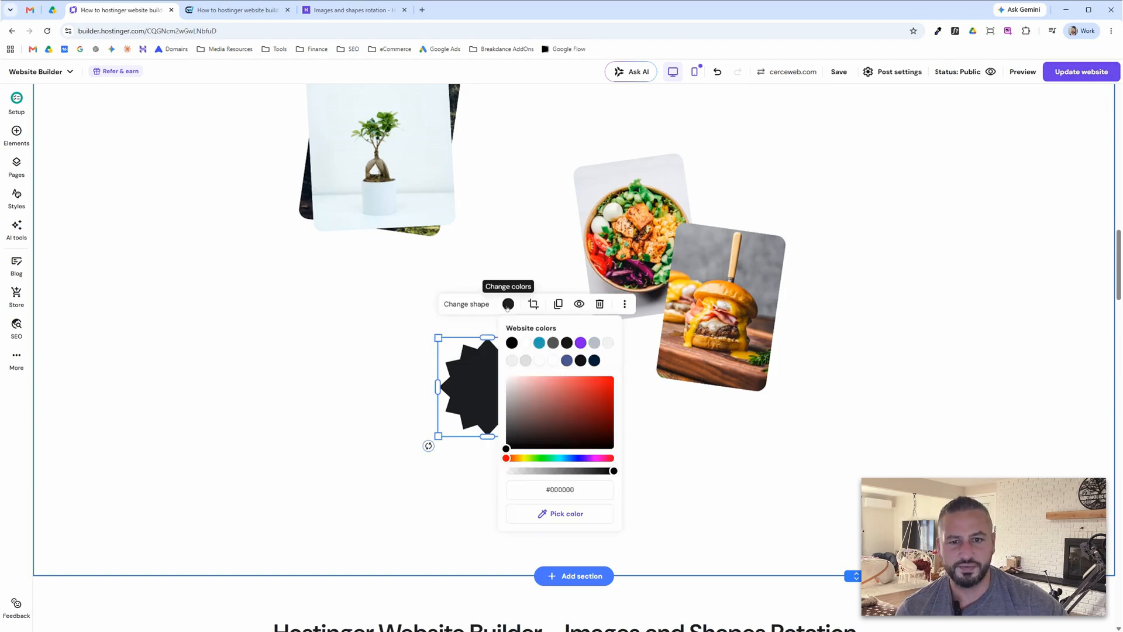
pyautogui.moveTo(509, 459); pyautogui.dragTo(519, 458)
pyautogui.moveTo(576, 407); pyautogui.dragTo(606, 397)
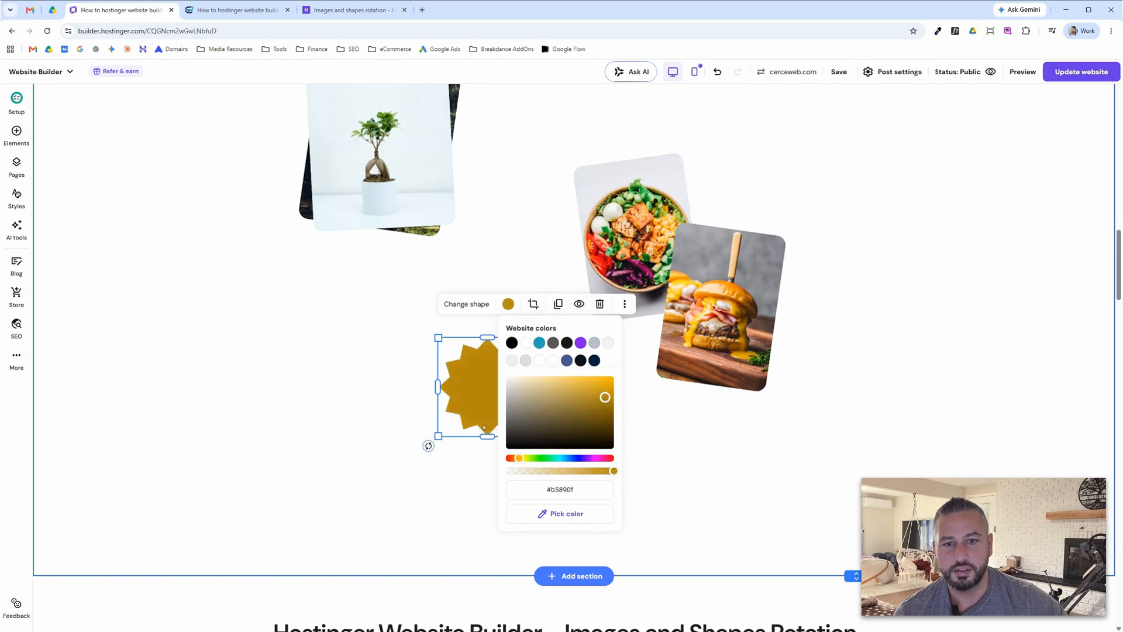
pyautogui.click(355, 400)
# Move the starburst above the burger image, to the right of the salad bowl image, and shrink it slightly
pyautogui.moveTo(509, 408); pyautogui.dragTo(762, 173)
pyautogui.click(845, 216)
pyautogui.scroll(1, 826, 349)
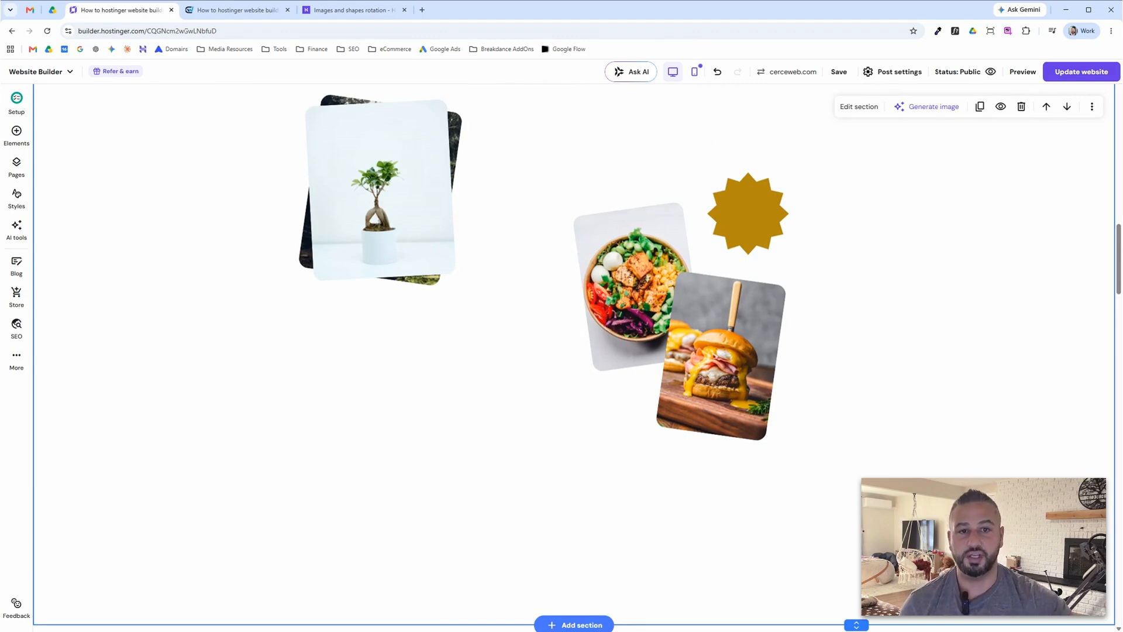
# Add a text element in the empty space below the plant images, left of the burger image
pyautogui.click(17, 132)
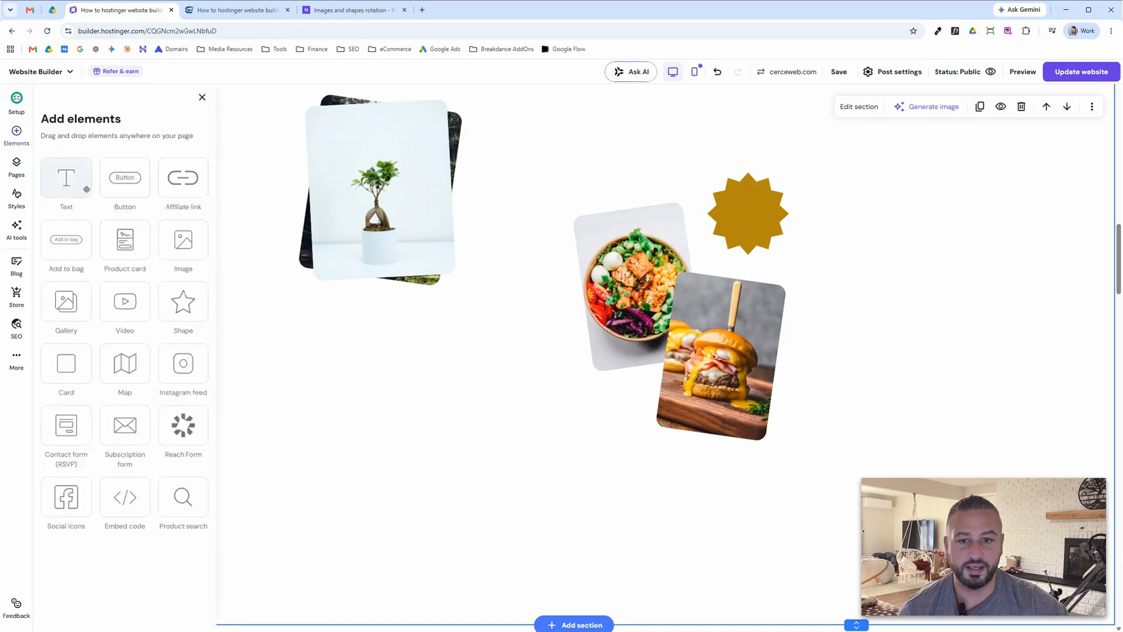
pyautogui.moveTo(86, 189); pyautogui.dragTo(473, 392)
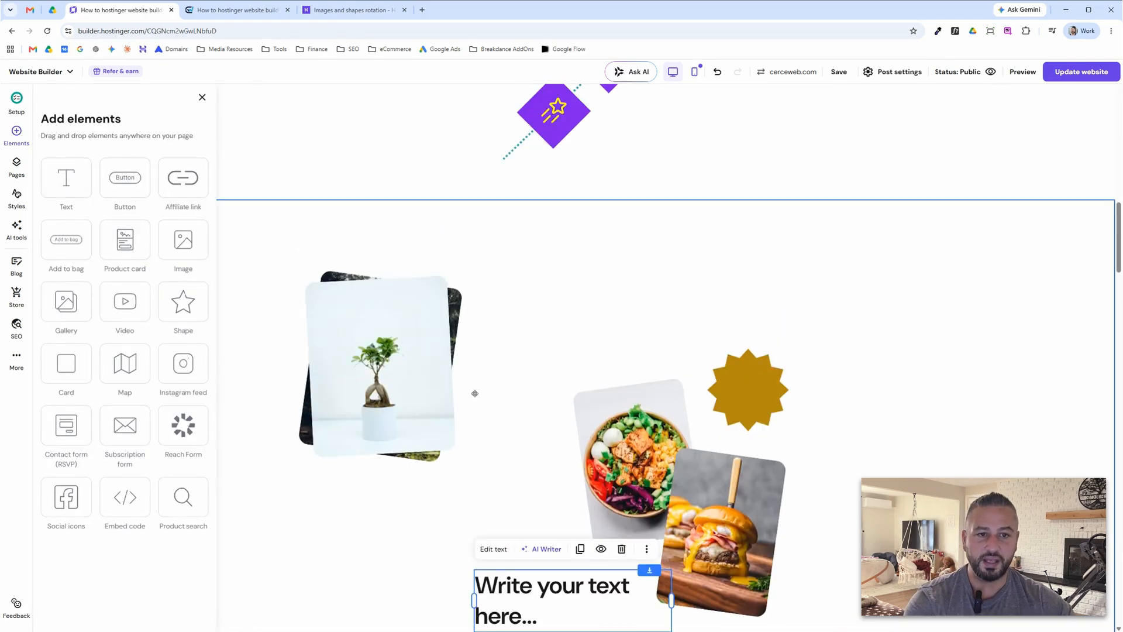
pyautogui.moveTo(552, 459); pyautogui.dragTo(443, 451)
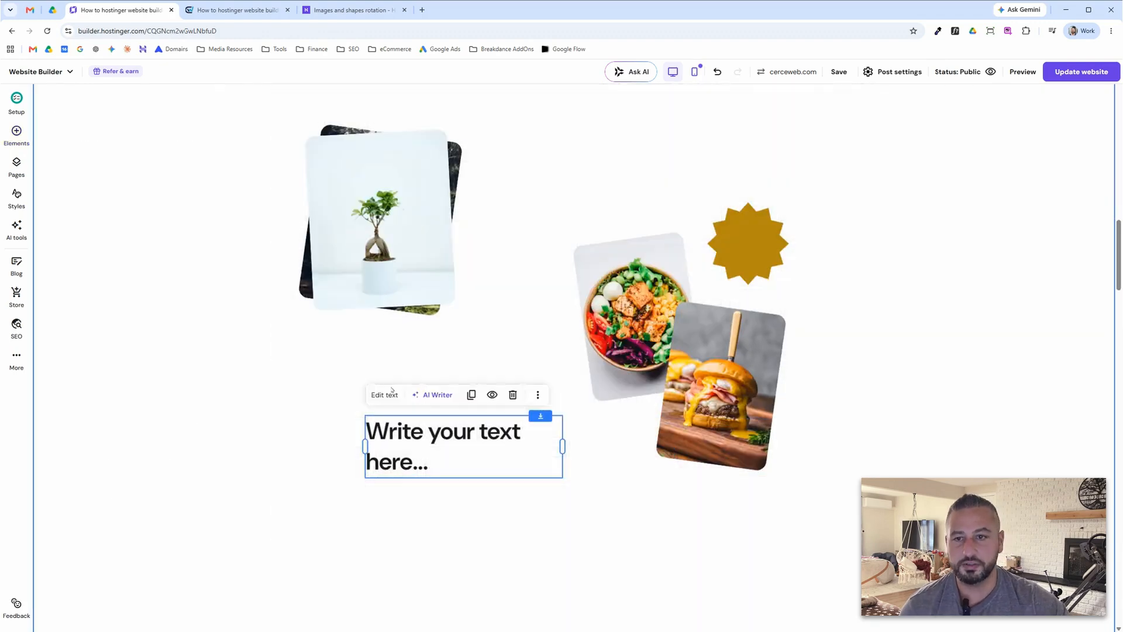
# Set the font size of the new text element's placeholder text to 24
pyautogui.click(469, 465)
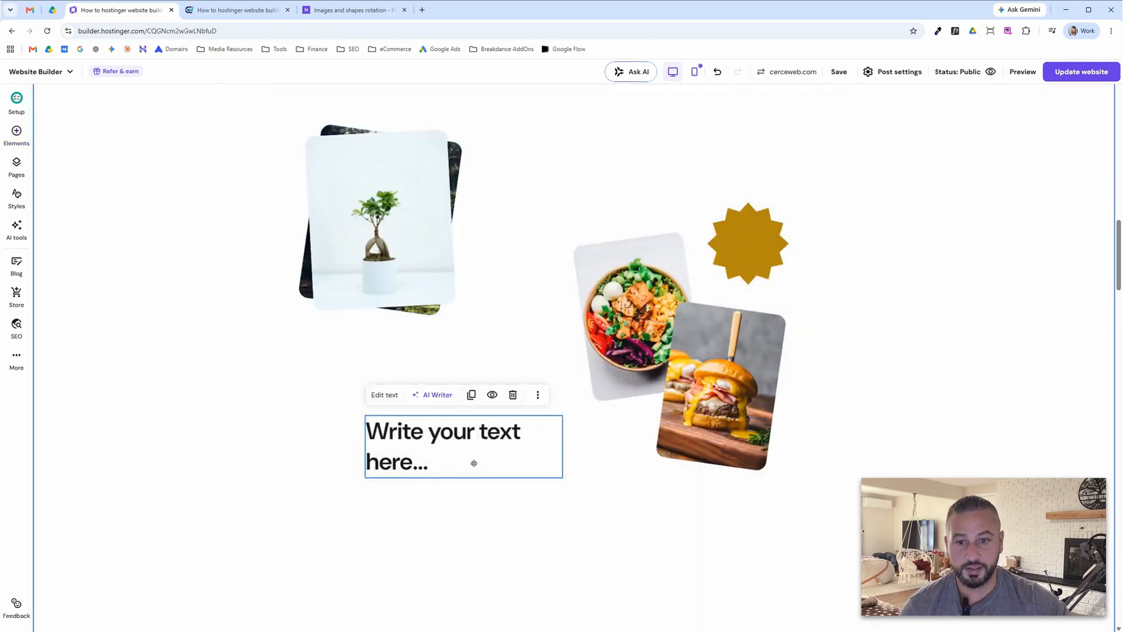
pyautogui.moveTo(466, 464); pyautogui.dragTo(352, 430)
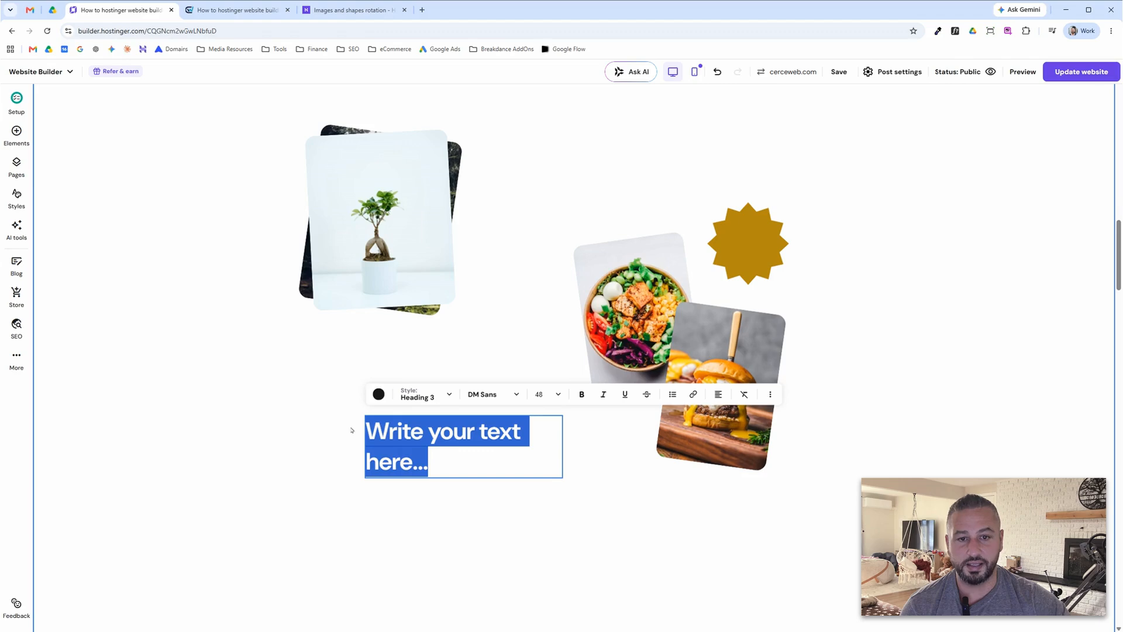
pyautogui.click(559, 395)
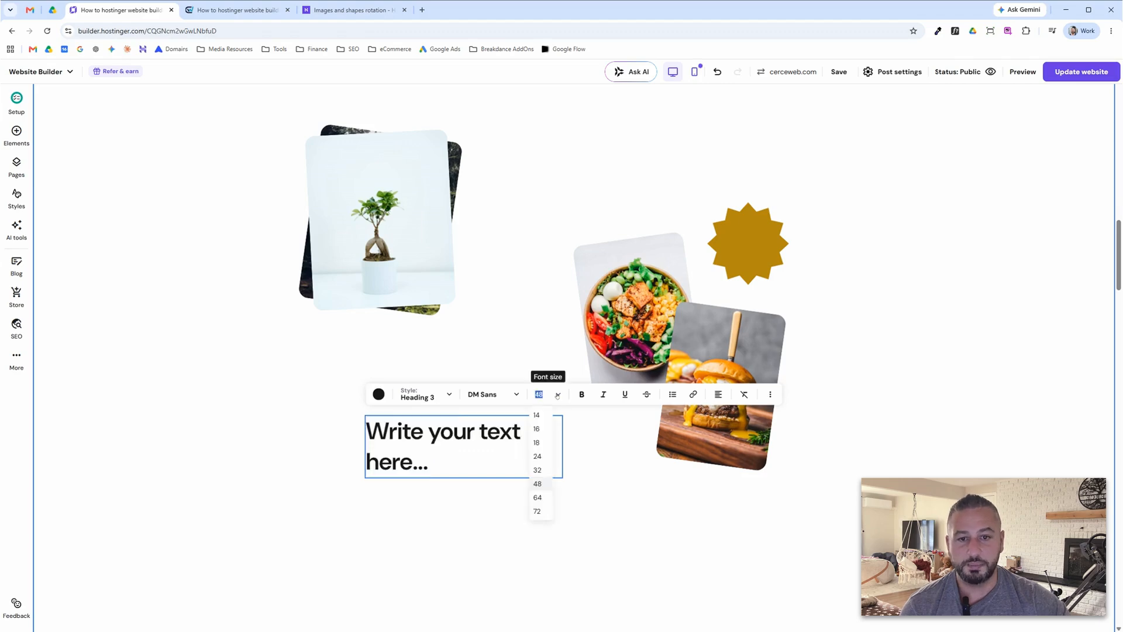
pyautogui.click(537, 456)
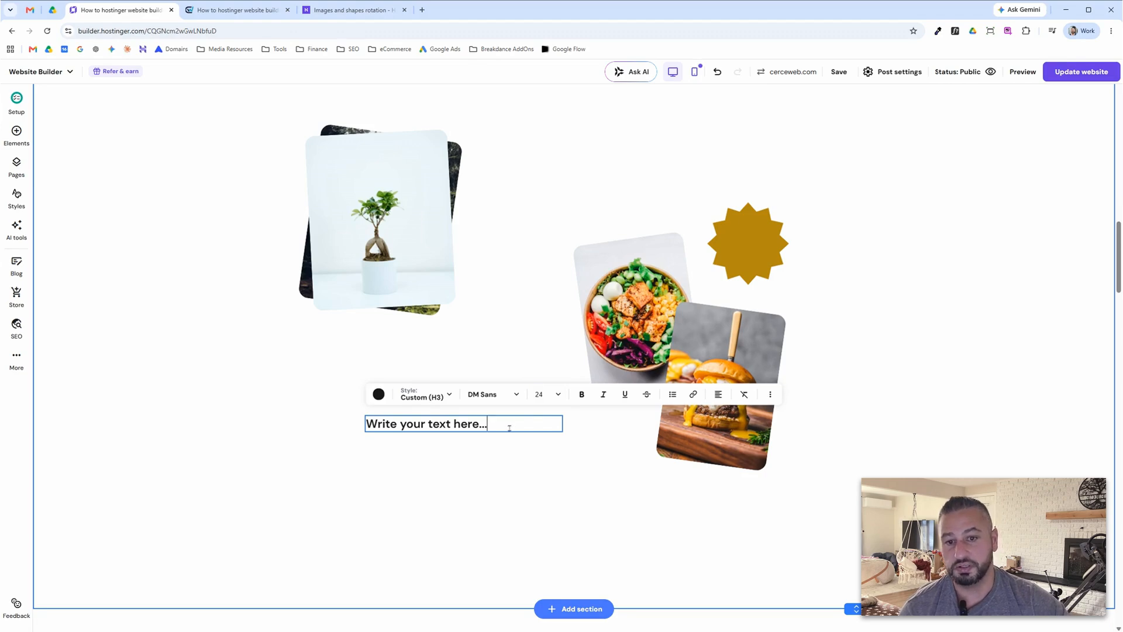
# Replace the placeholder text with "New Arrivals", putting Arrivals on its own line with a line break inside the same paragraph
pyautogui.moveTo(541, 428); pyautogui.dragTo(421, 493)
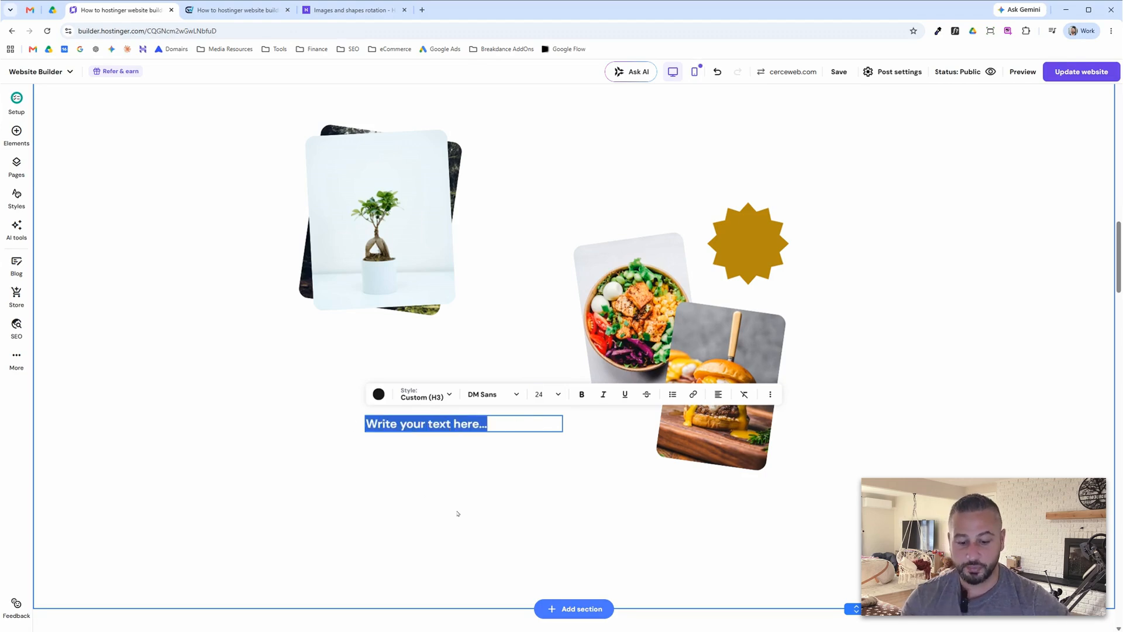
pyautogui.write('New A')
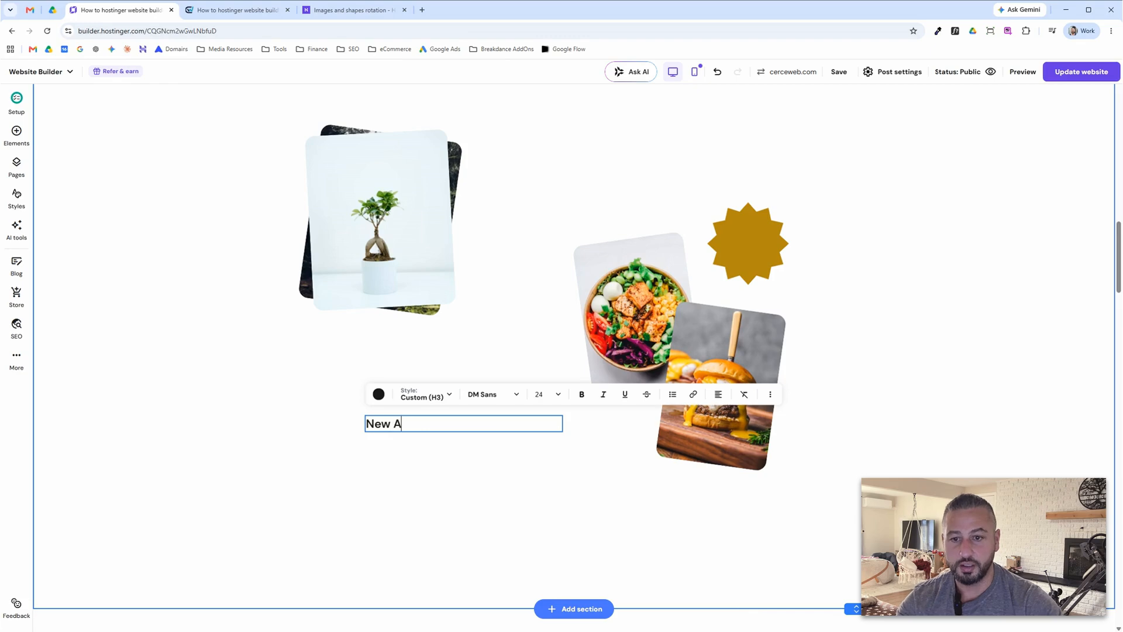
pyautogui.write('rrivals')
pyautogui.click(393, 426)
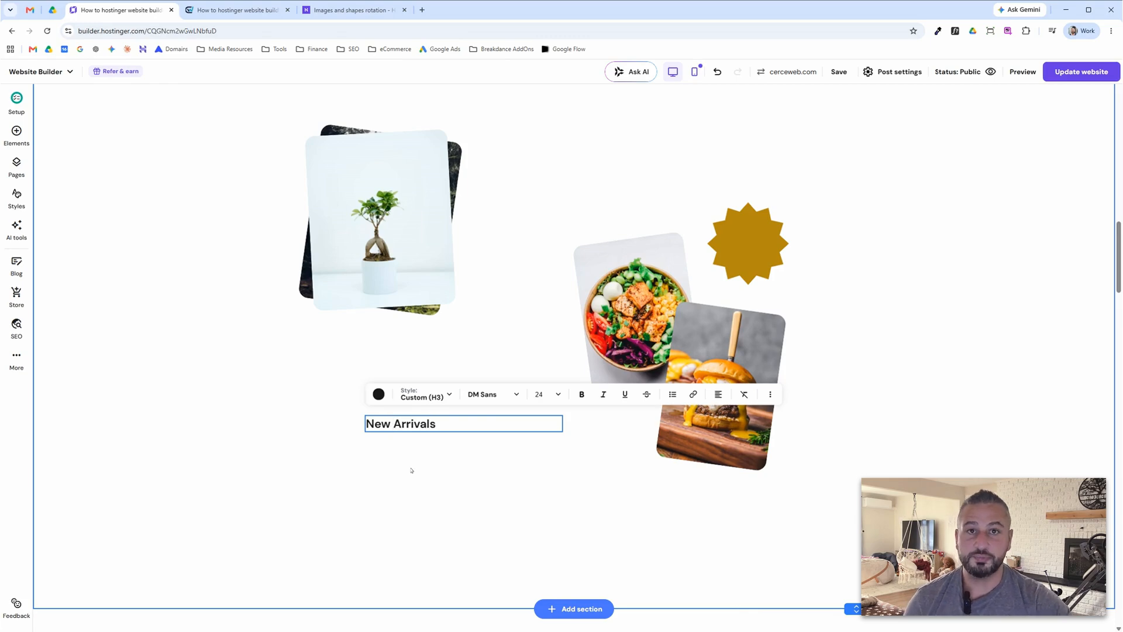
pyautogui.press('BackSpace')
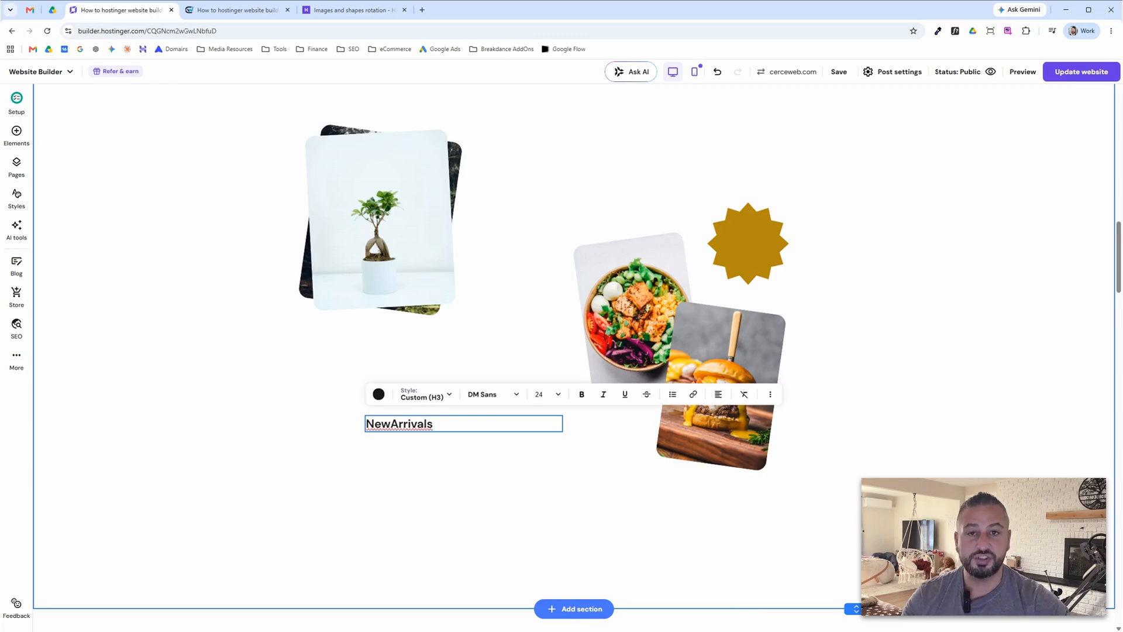
pyautogui.hotkey('shift', 'Return')
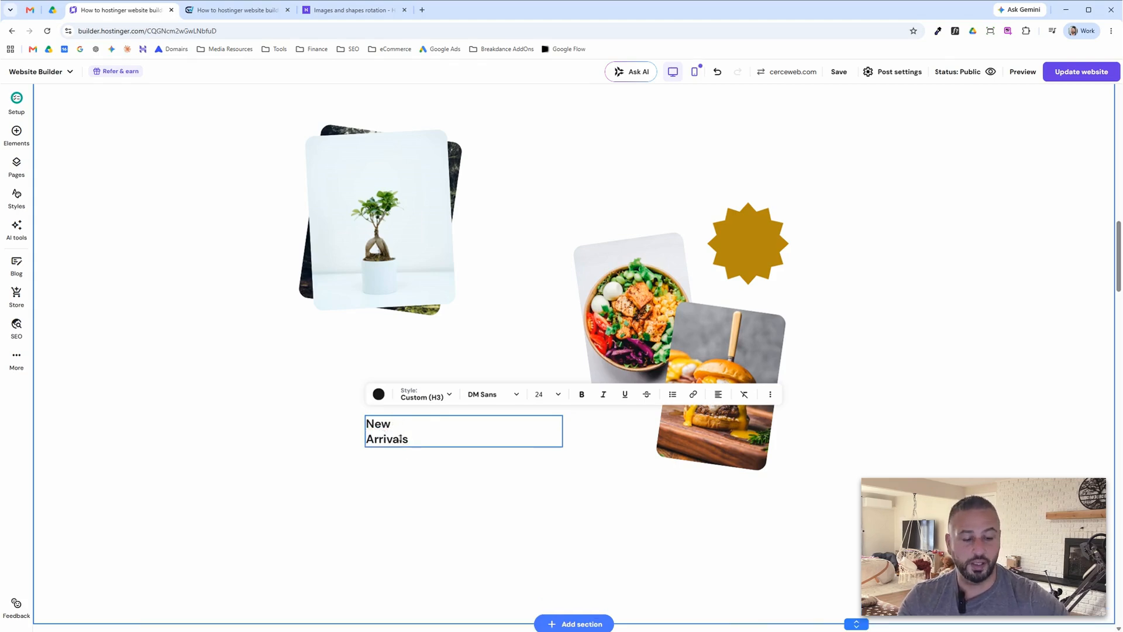
# Try a paragraph break between New and Arrivals, and return to the single line break with tight spacing
pyautogui.press('BackSpace')
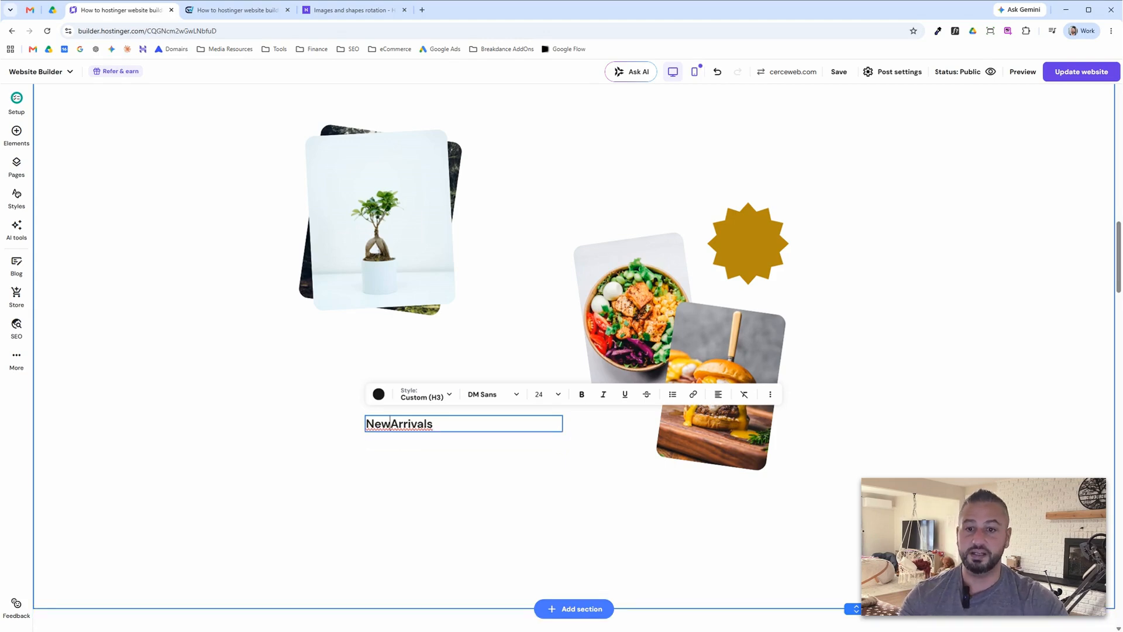
pyautogui.press('Return')
pyautogui.press('Return')
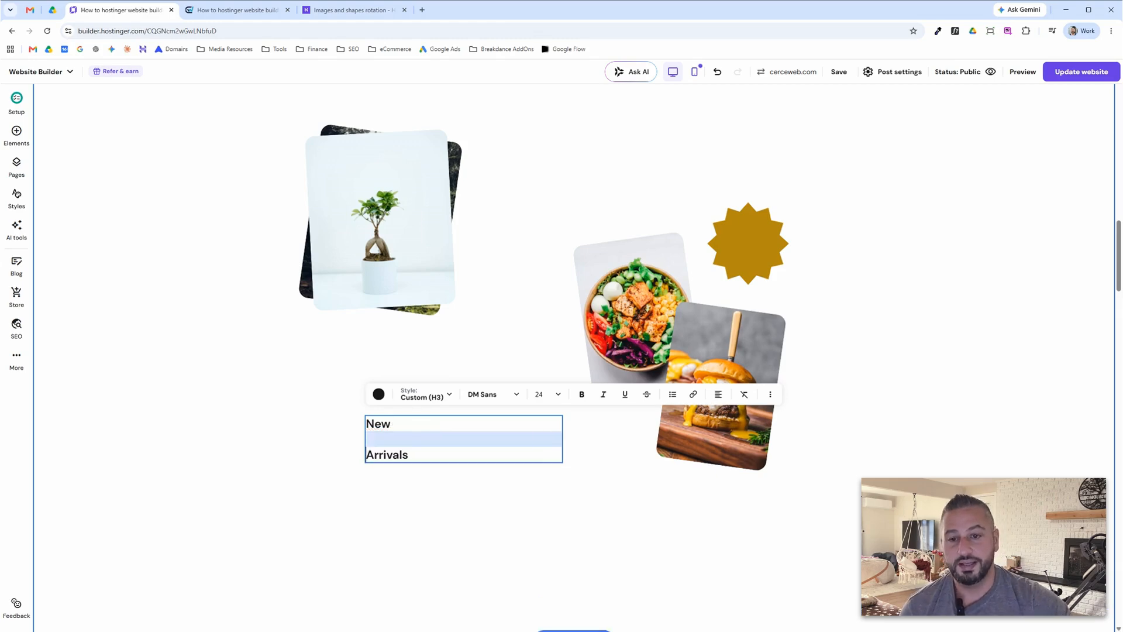
pyautogui.press('BackSpace')
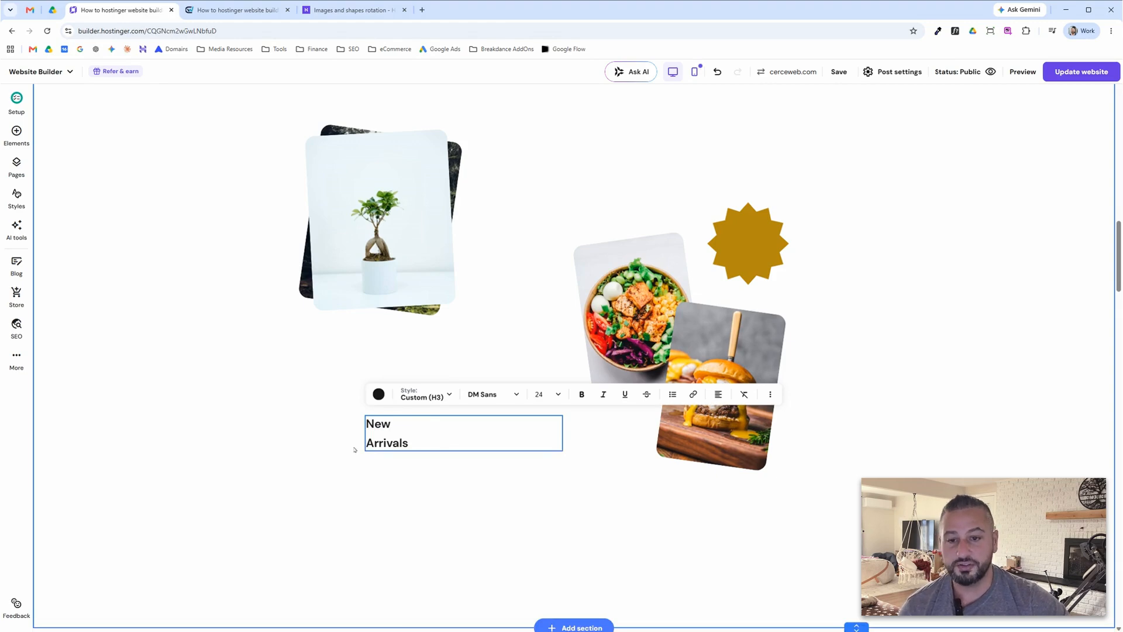
pyautogui.press('Escape')
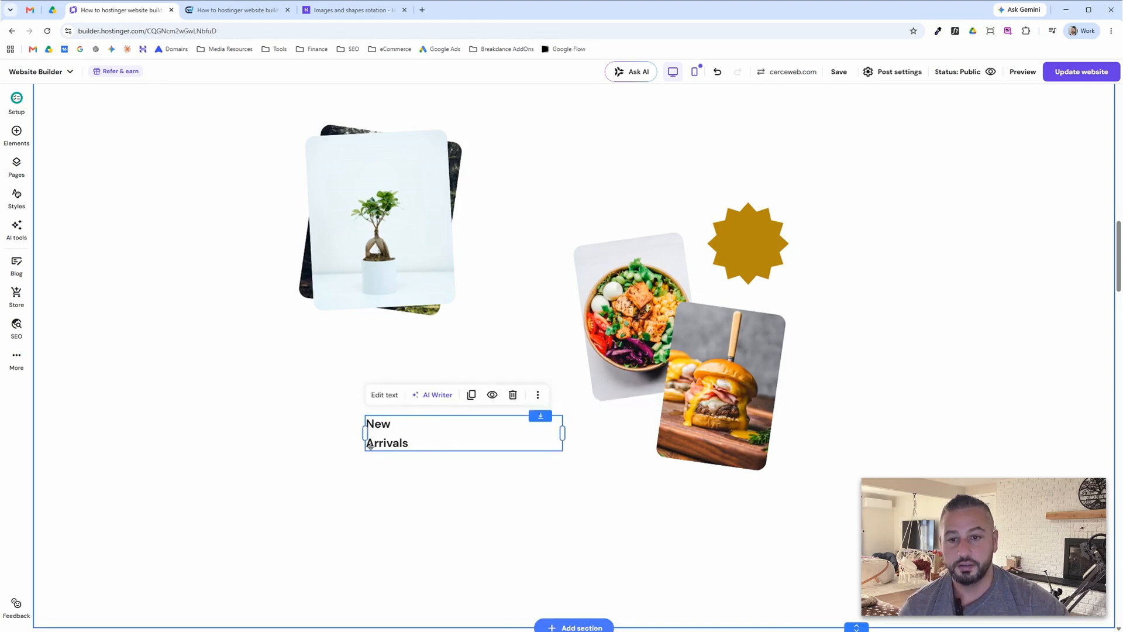
pyautogui.click(376, 443)
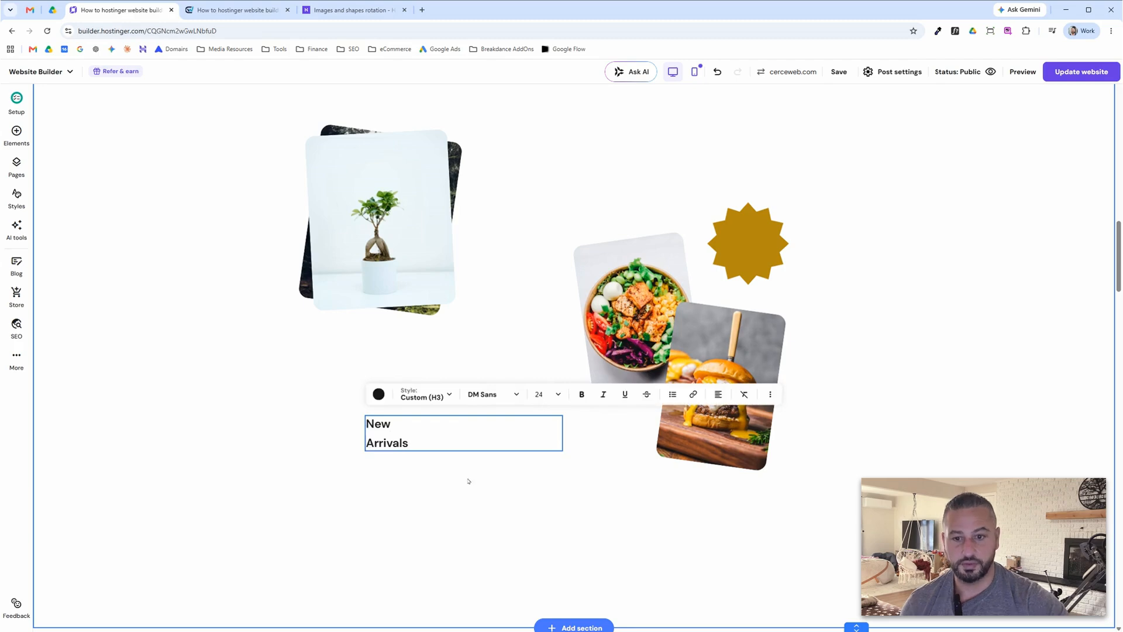
pyautogui.press('BackSpace')
pyautogui.press('Return')
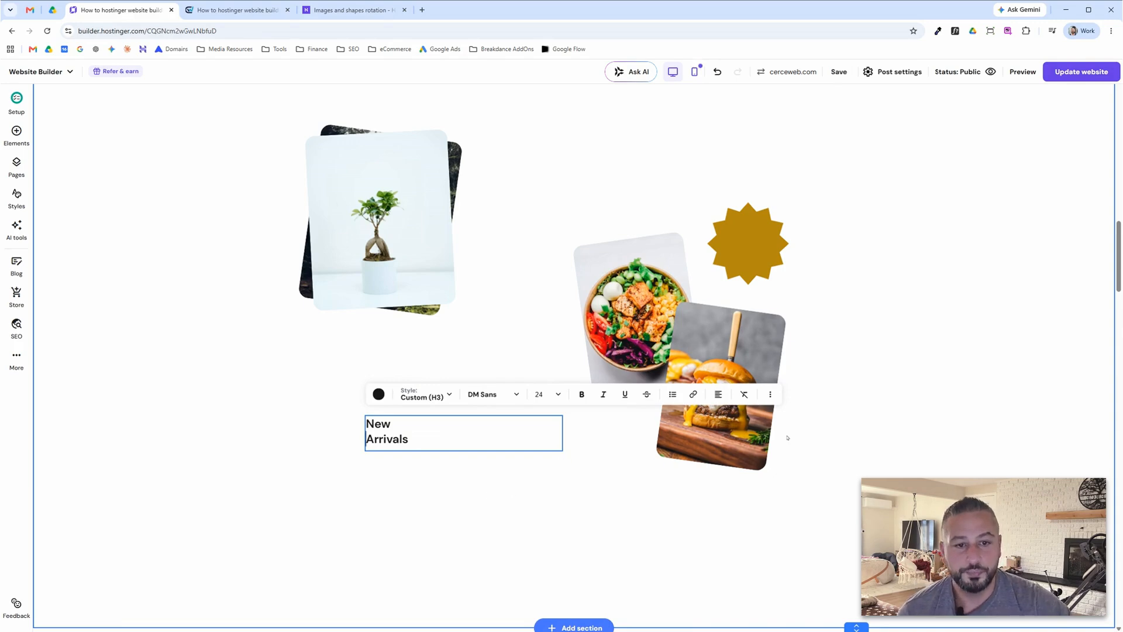
# Center-align the New Arrivals text, narrow its box and place it in the middle of the golden brown starburst
pyautogui.click(718, 393)
pyautogui.click(708, 416)
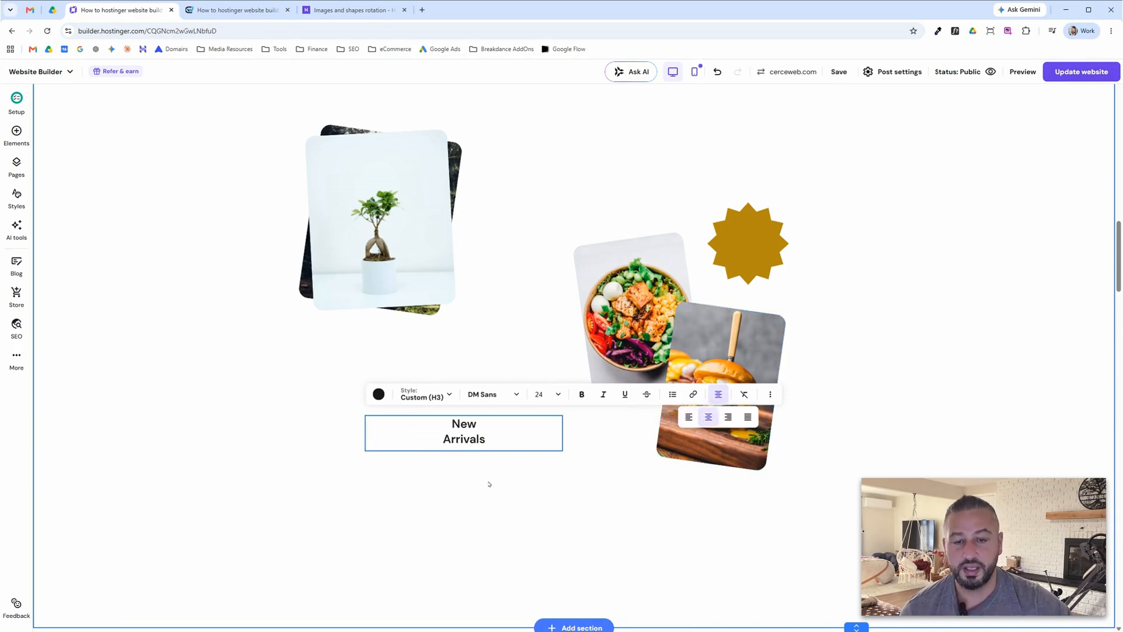
pyautogui.press('Escape')
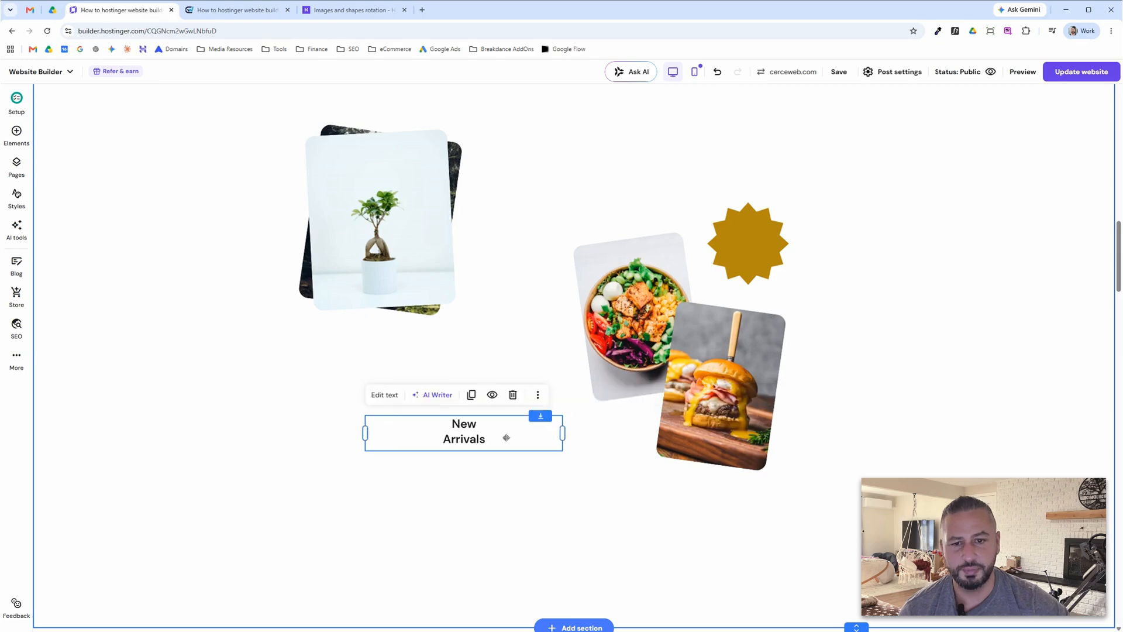
pyautogui.moveTo(562, 433); pyautogui.dragTo(750, 247)
pyautogui.click(459, 449)
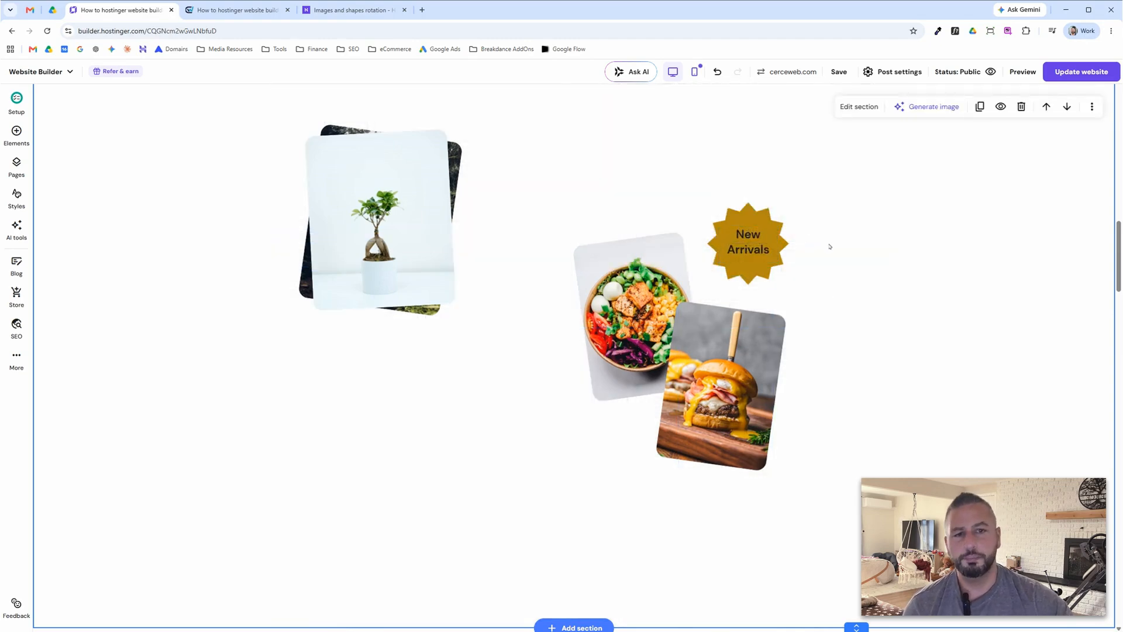
# Change the color of the New Arrivals text on the starburst to white
pyautogui.click(759, 252)
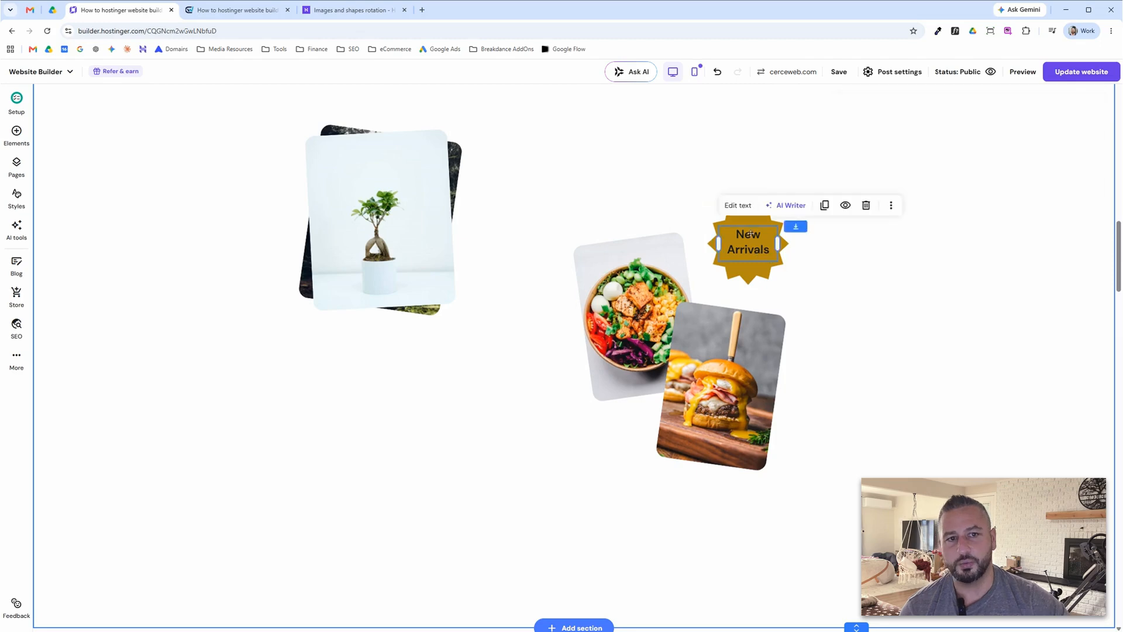
pyautogui.click(738, 209)
pyautogui.click(708, 204)
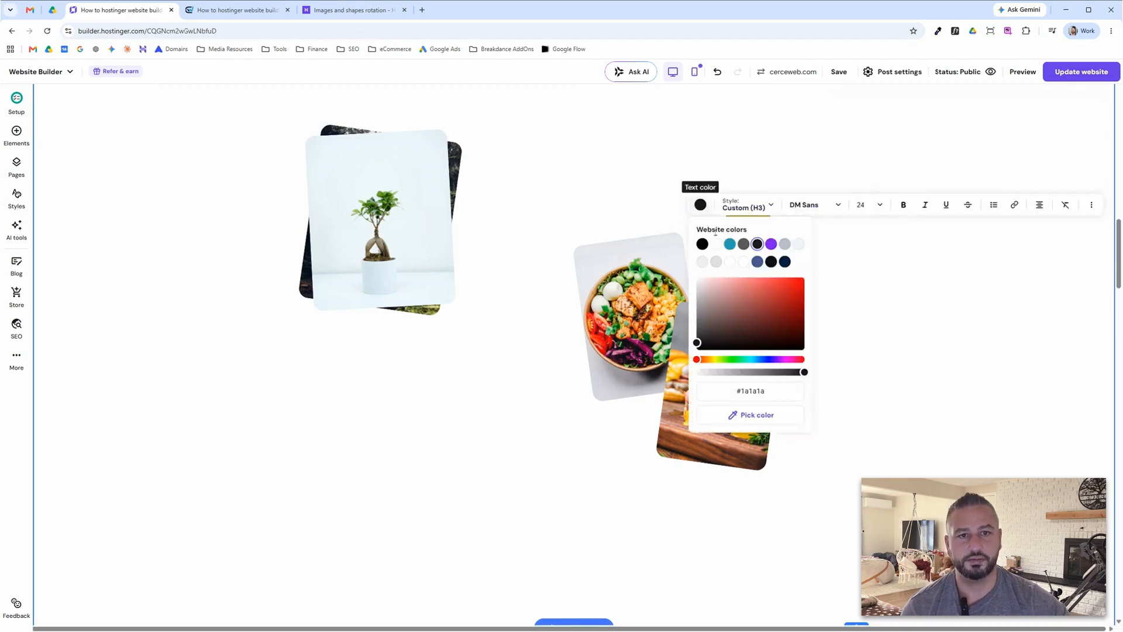
pyautogui.click(716, 258)
pyautogui.click(883, 321)
pyautogui.click(876, 326)
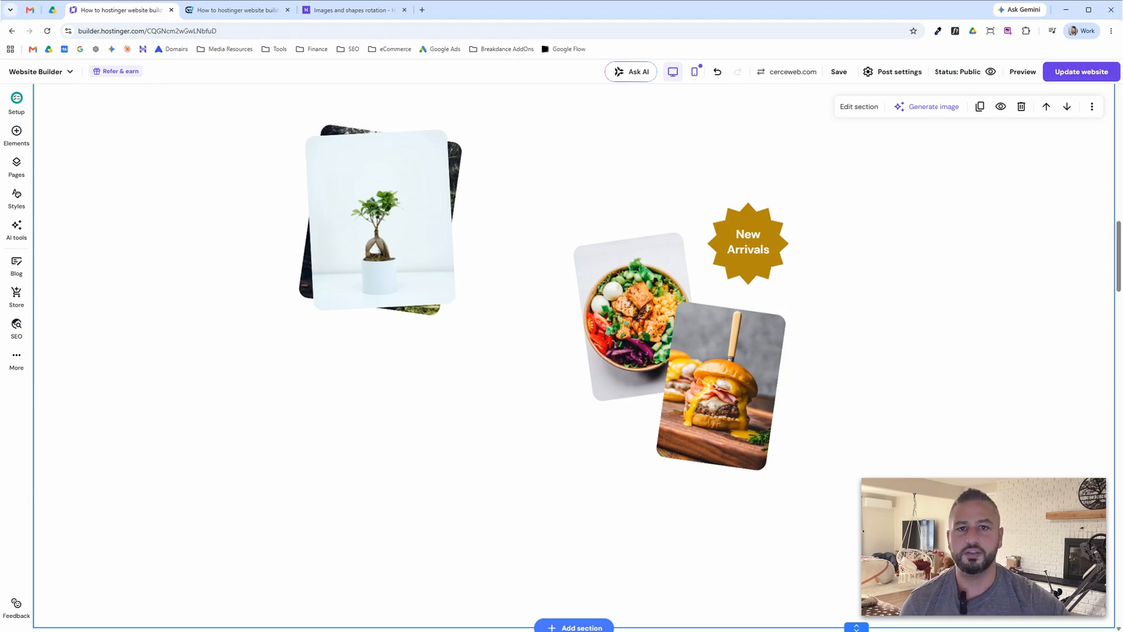
# Examine how the tilted portrait photo overlaps the purple blob shapes in the section above
pyautogui.scroll(8, 834, 429)
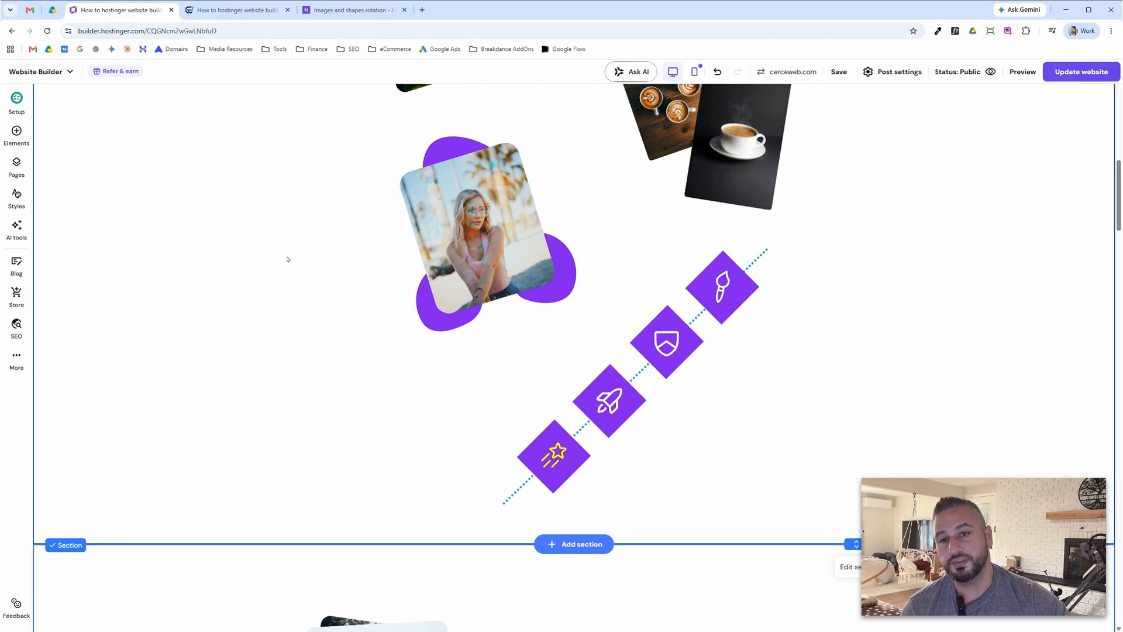
pyautogui.click(458, 237)
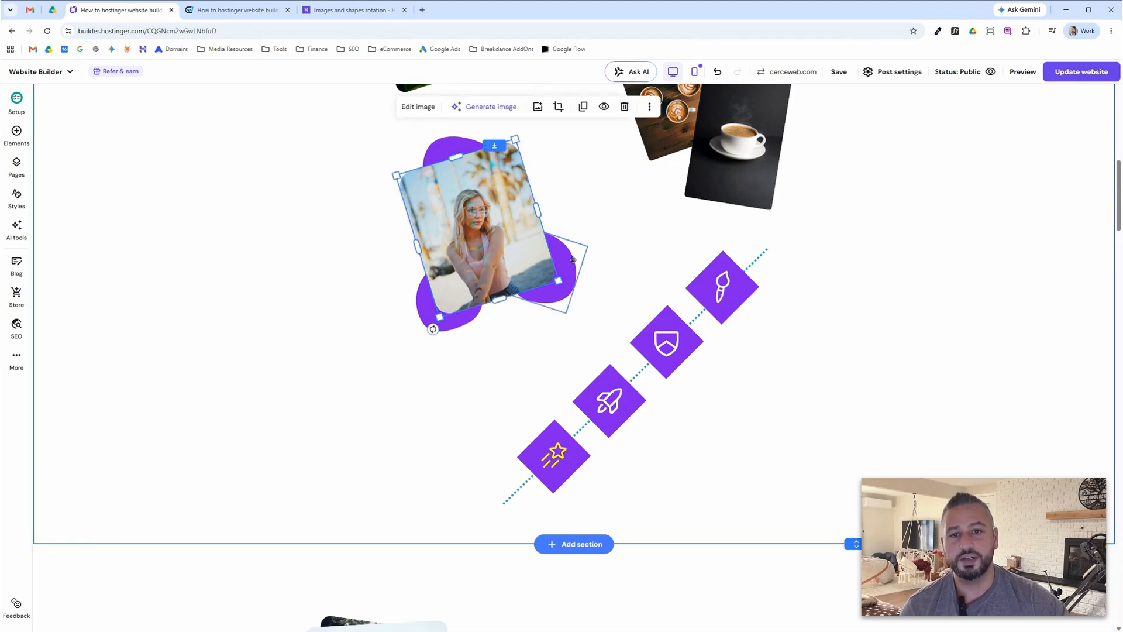
pyautogui.click(343, 316)
# Increase the height of the plant and food photo section to make more empty space below the images
pyautogui.scroll(-9, 344, 351)
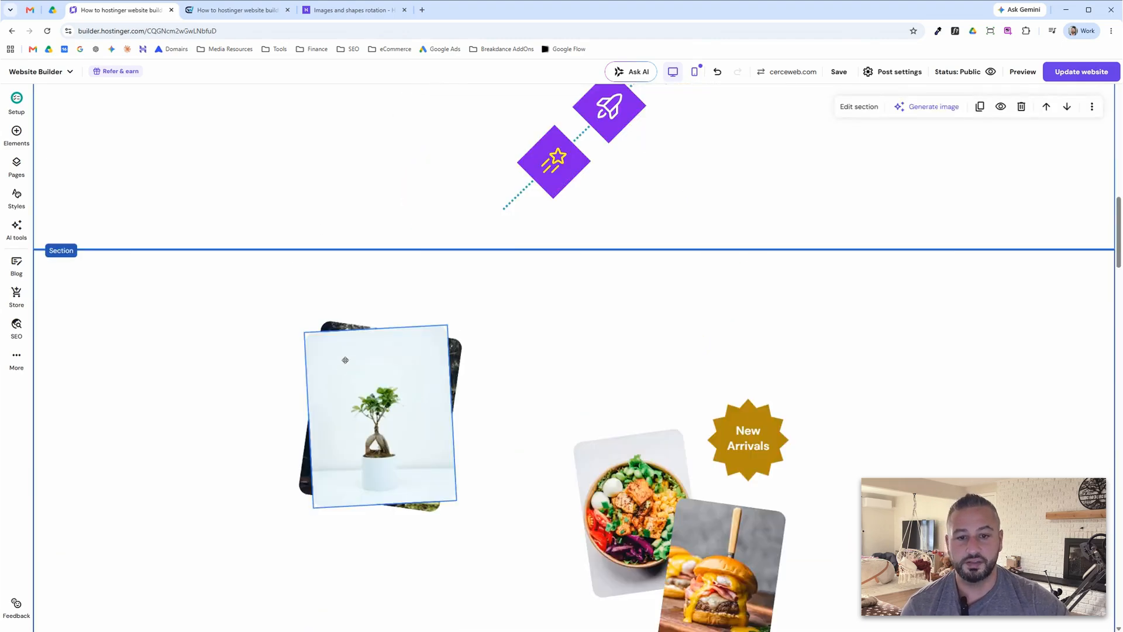
pyautogui.scroll(-1, 450, 393)
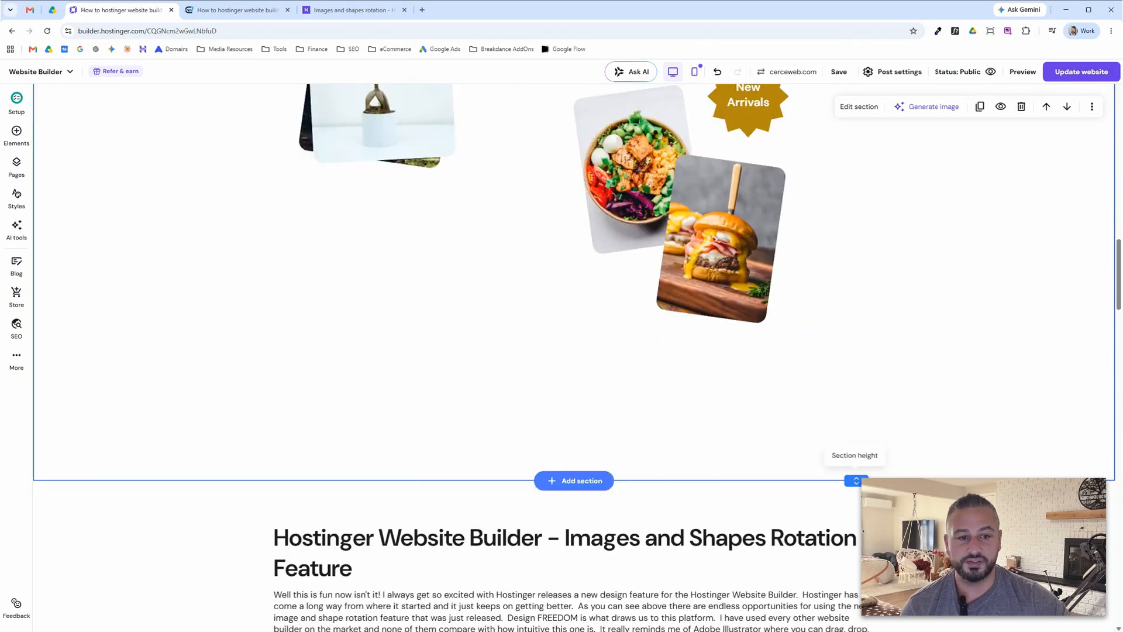
pyautogui.moveTo(857, 480); pyautogui.dragTo(856, 619)
pyautogui.scroll(-4, 856, 614)
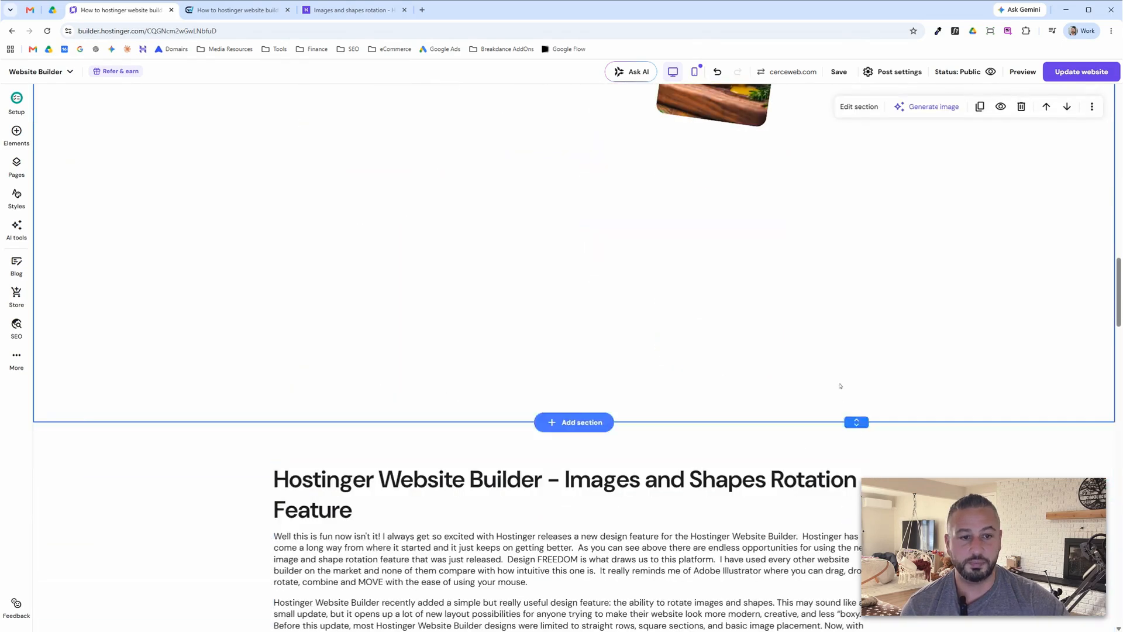
pyautogui.scroll(6, 545, 451)
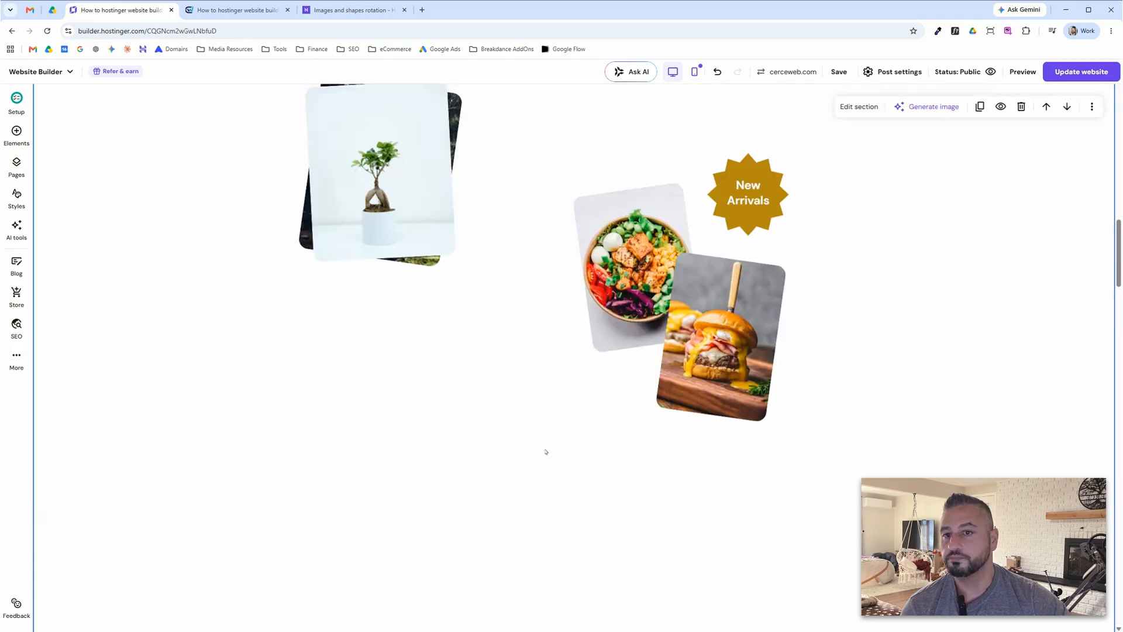
# Add a shape in the empty space below the plant images and change it to the rounded, slightly triangular blob
pyautogui.click(16, 132)
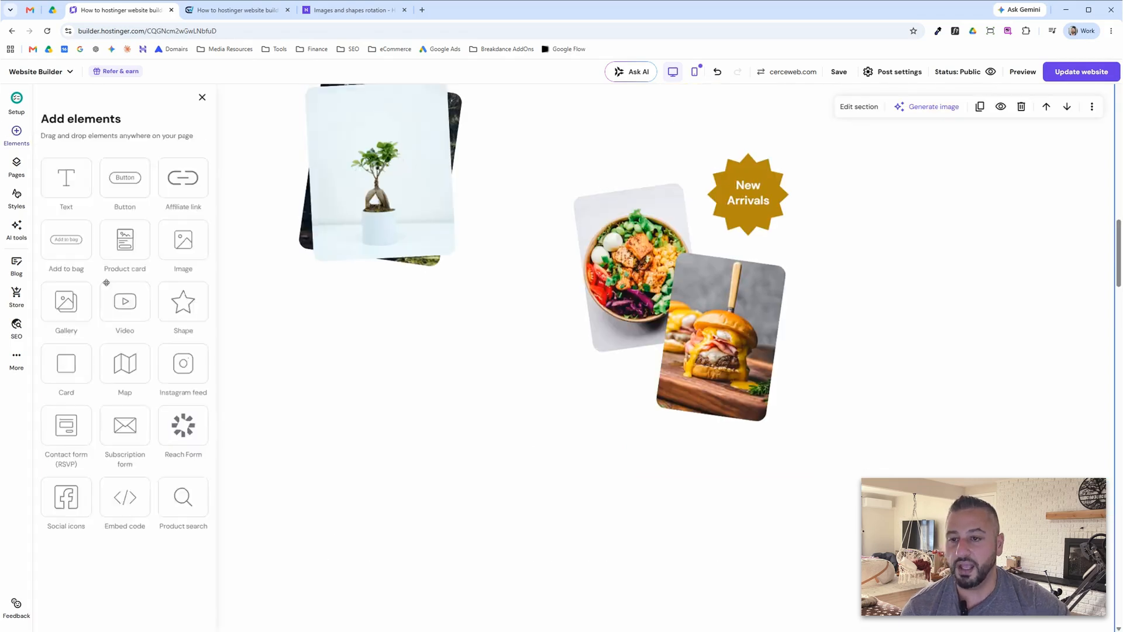
pyautogui.moveTo(183, 302); pyautogui.dragTo(427, 564)
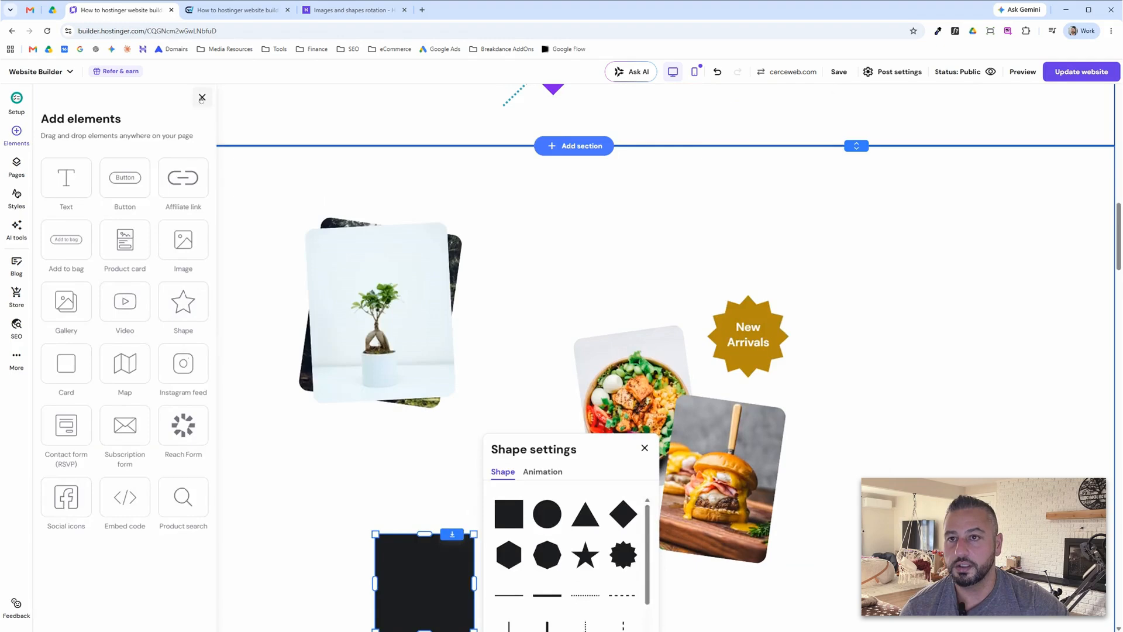
pyautogui.scroll(-3, 443, 338)
pyautogui.scroll(12, 443, 338)
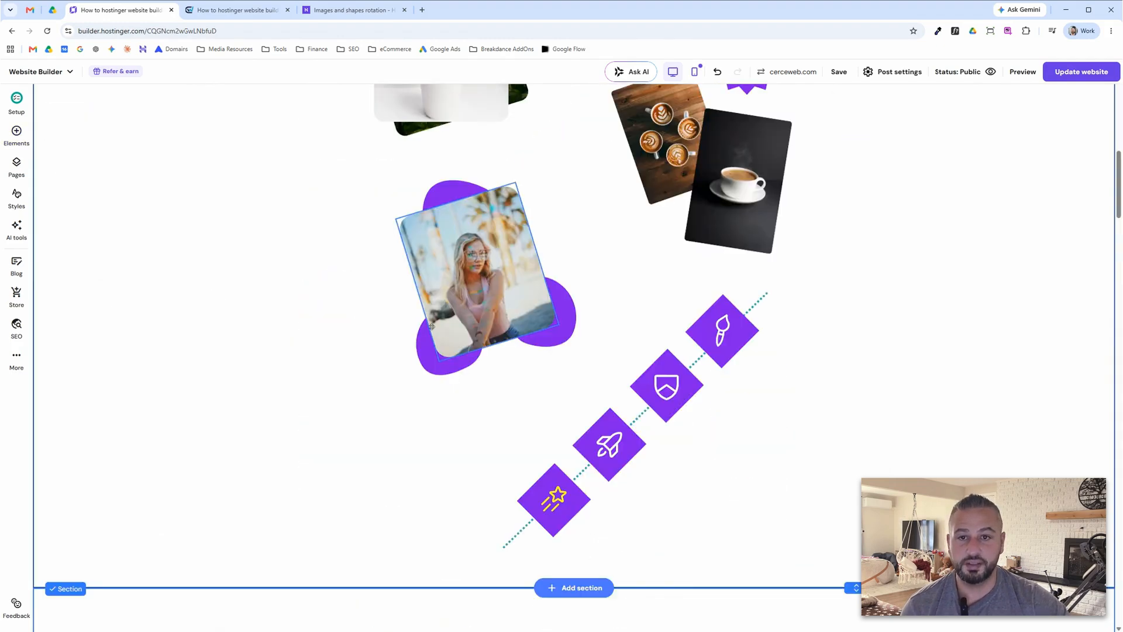
pyautogui.scroll(-14, 438, 367)
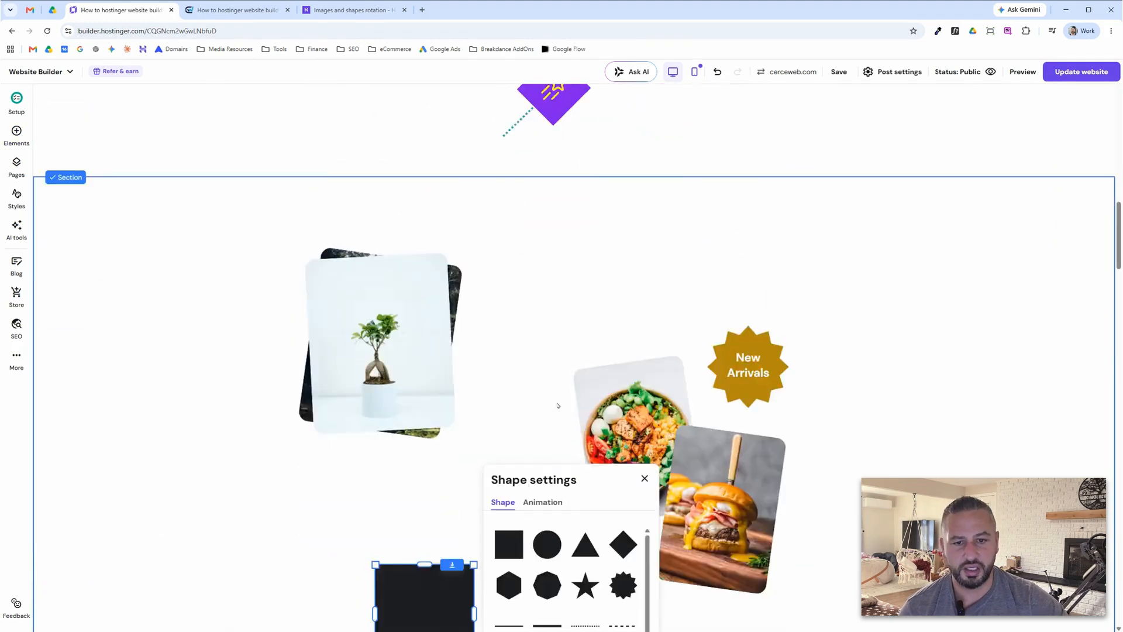
pyautogui.scroll(-3, 606, 419)
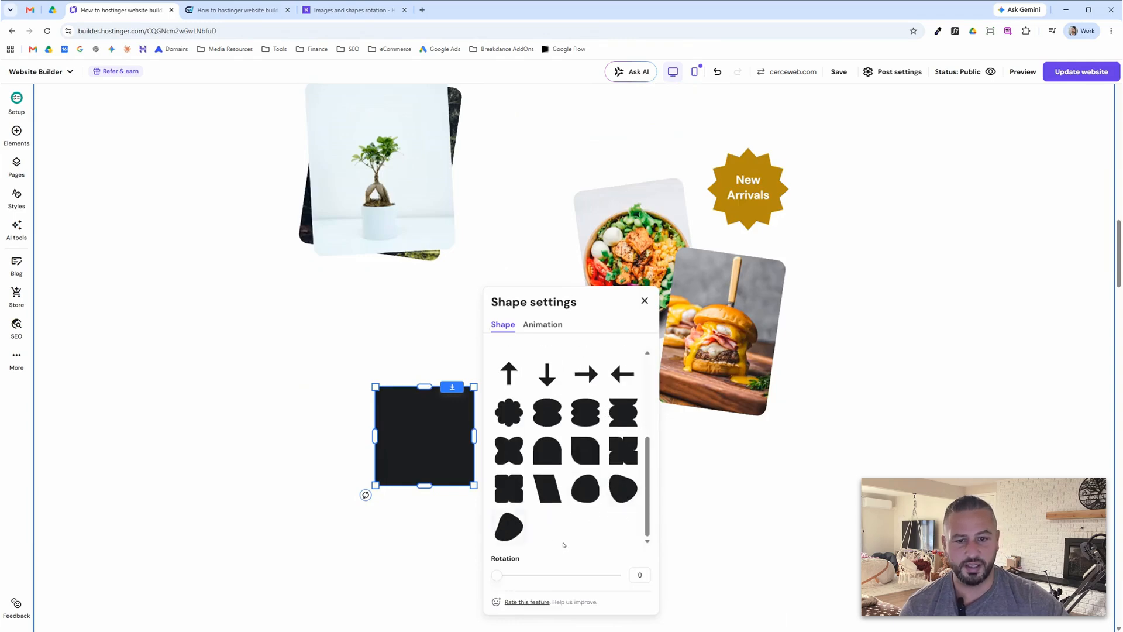
pyautogui.click(623, 489)
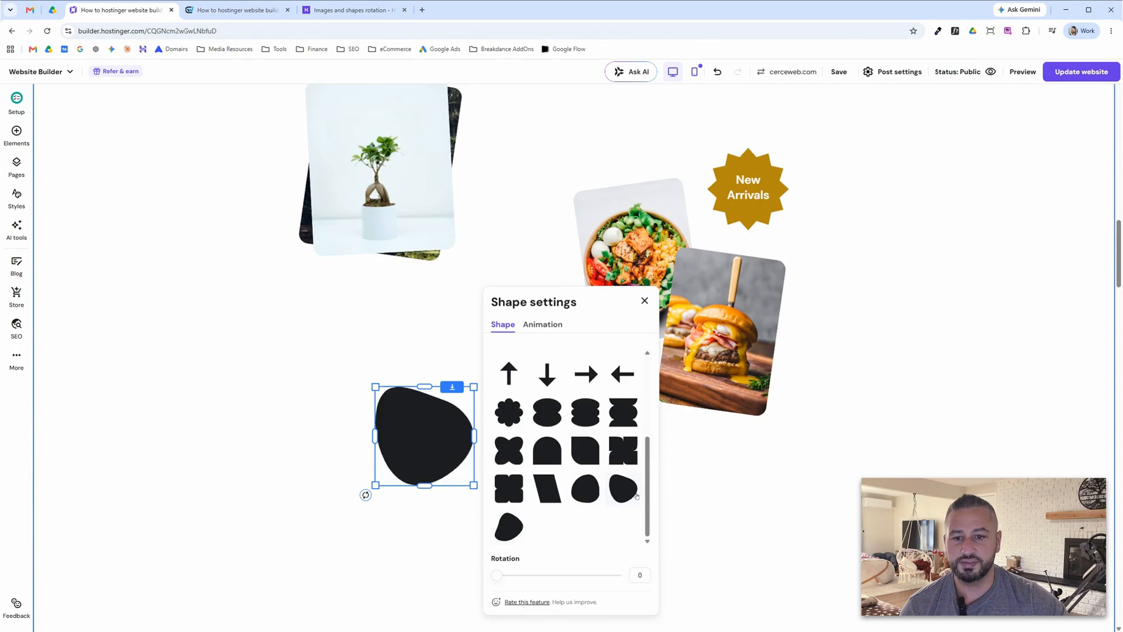
pyautogui.click(418, 556)
# Change the blob's color to the website's purple, #8021ed
pyautogui.scroll(-1, 450, 371)
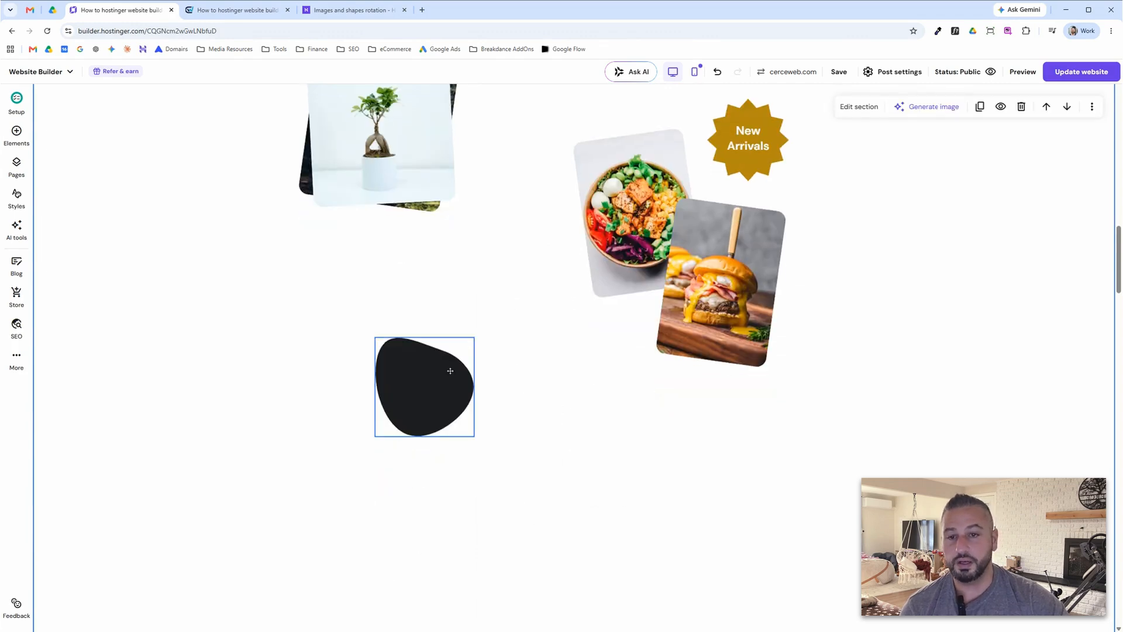
pyautogui.click(443, 393)
pyautogui.click(445, 304)
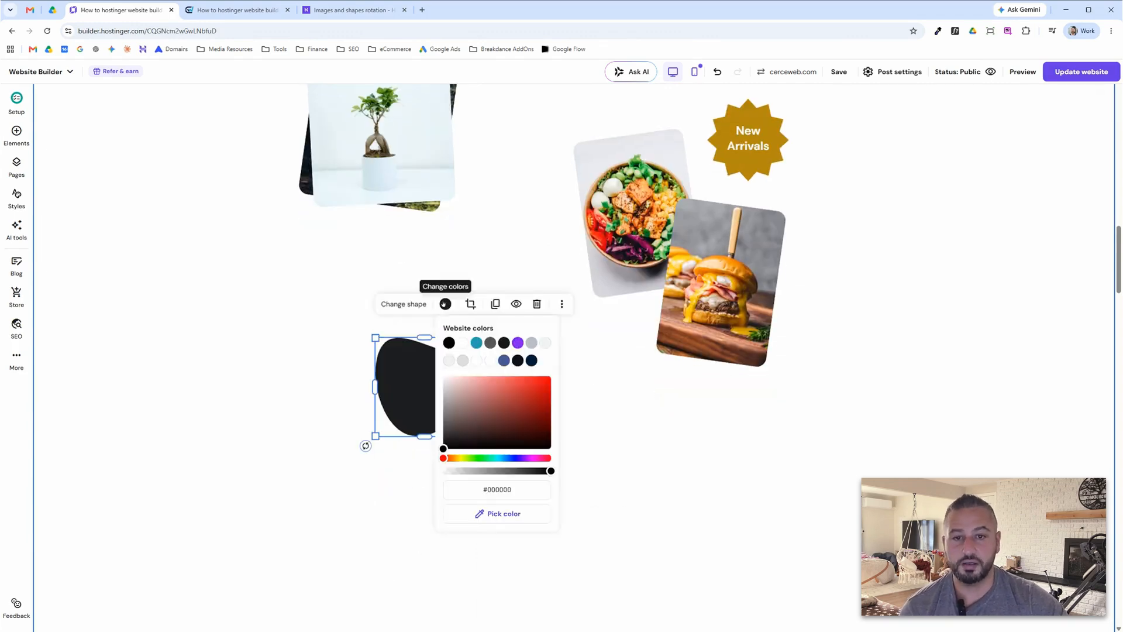
pyautogui.click(517, 342)
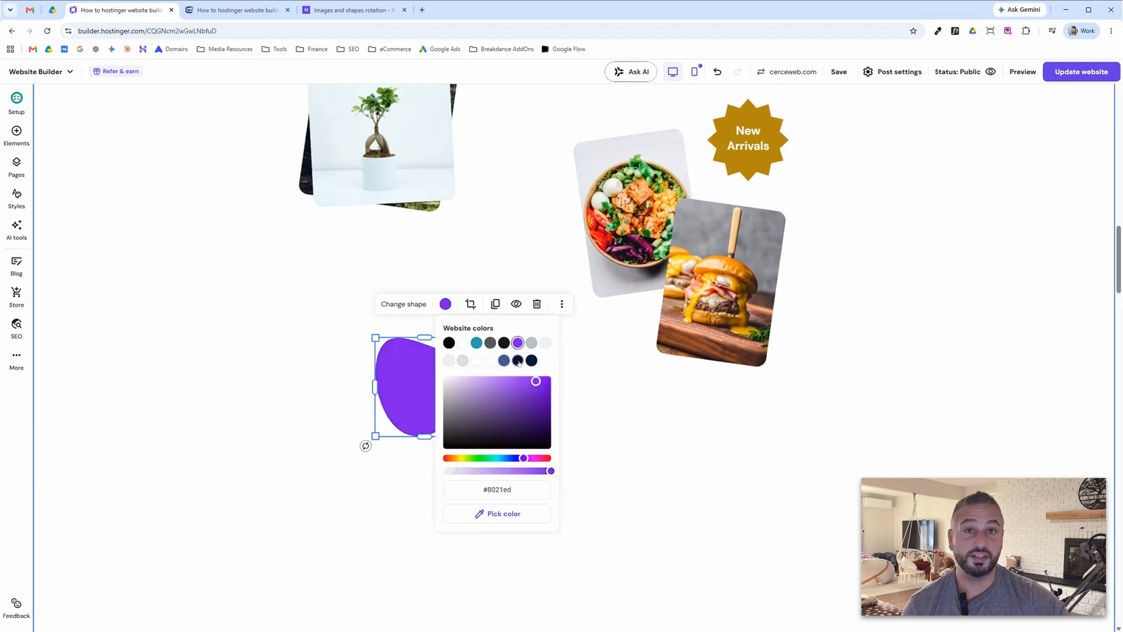
pyautogui.click(603, 431)
# Shrink the purple blob and duplicate it to make three, arranging two side by side and one centered below them
pyautogui.moveTo(430, 399); pyautogui.dragTo(394, 389)
pyautogui.moveTo(438, 426); pyautogui.dragTo(406, 492)
pyautogui.click(463, 411)
pyautogui.click(444, 288)
pyautogui.click(588, 406)
pyautogui.click(541, 470)
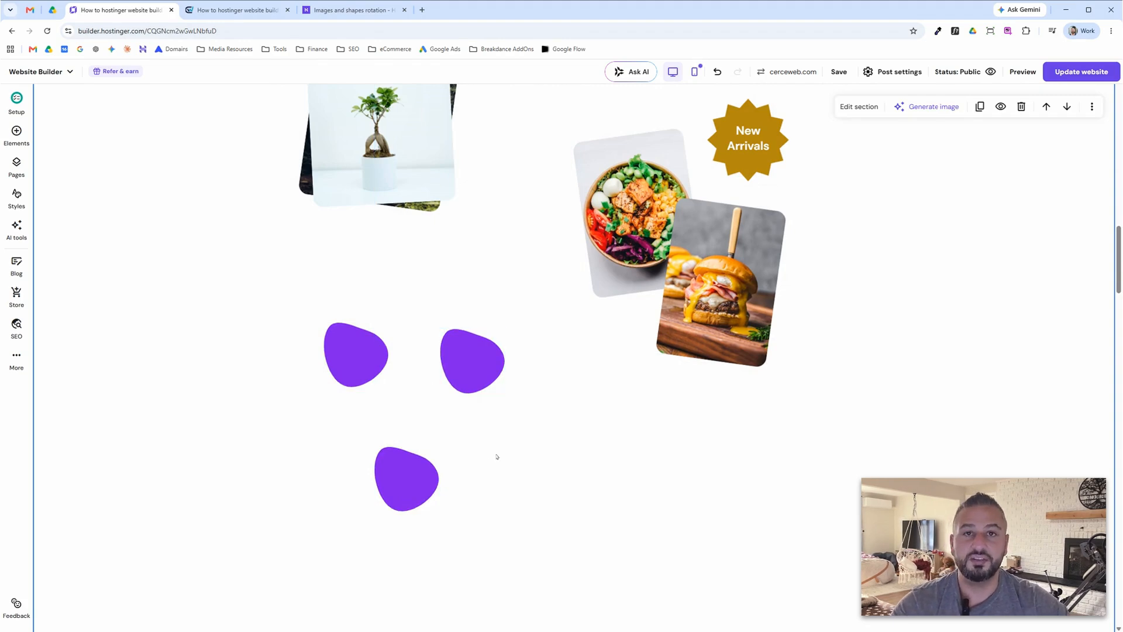
# Add an image element over the area between the three purple blobs
pyautogui.click(16, 131)
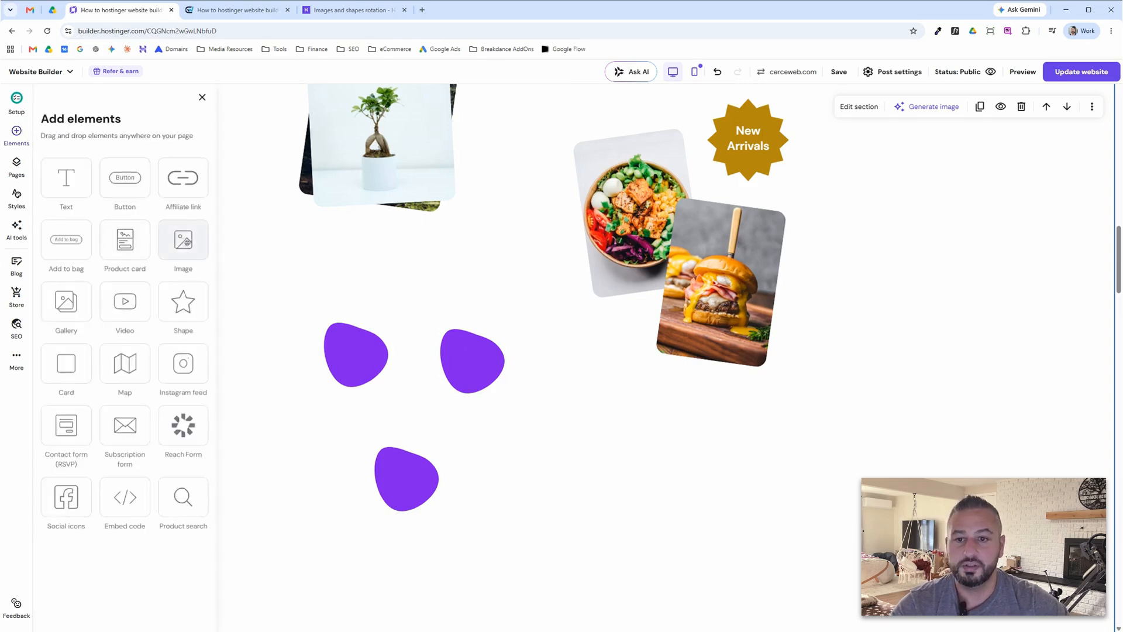
pyautogui.moveTo(186, 241); pyautogui.dragTo(413, 401)
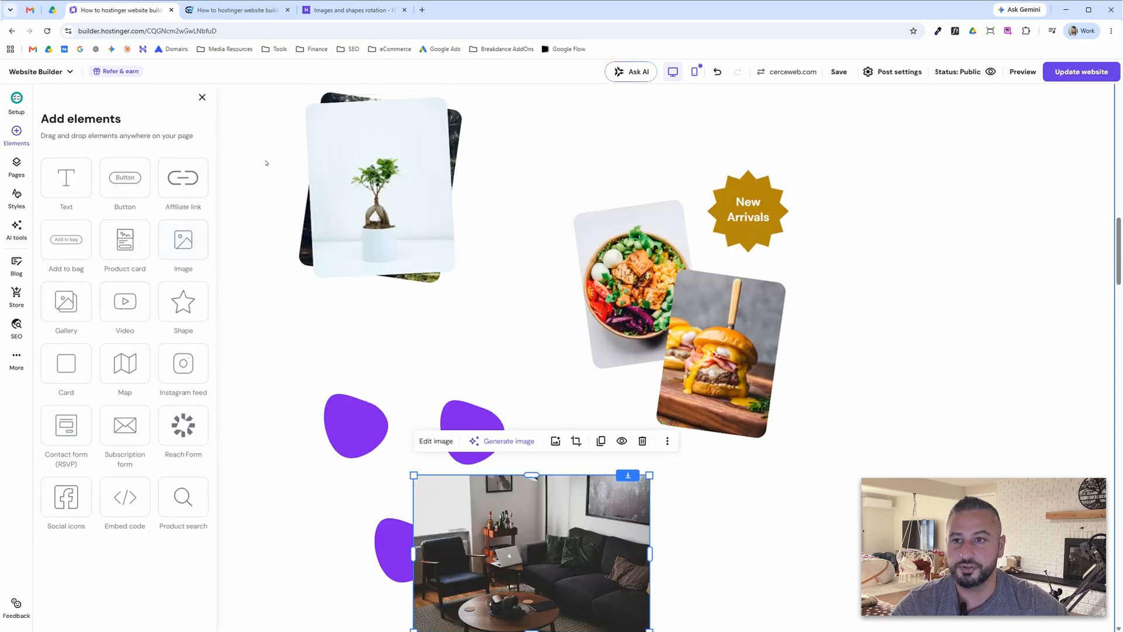
# Resize the living-room image to a small portrait format and center it over the three purple blobs
pyautogui.click(202, 97)
pyautogui.scroll(-3, 301, 237)
pyautogui.moveTo(576, 382); pyautogui.dragTo(516, 311)
pyautogui.moveTo(591, 288); pyautogui.dragTo(487, 287)
pyautogui.moveTo(417, 267); pyautogui.dragTo(403, 268)
# Round the living-room image's corners with a corner radius of 19 px
pyautogui.click(363, 175)
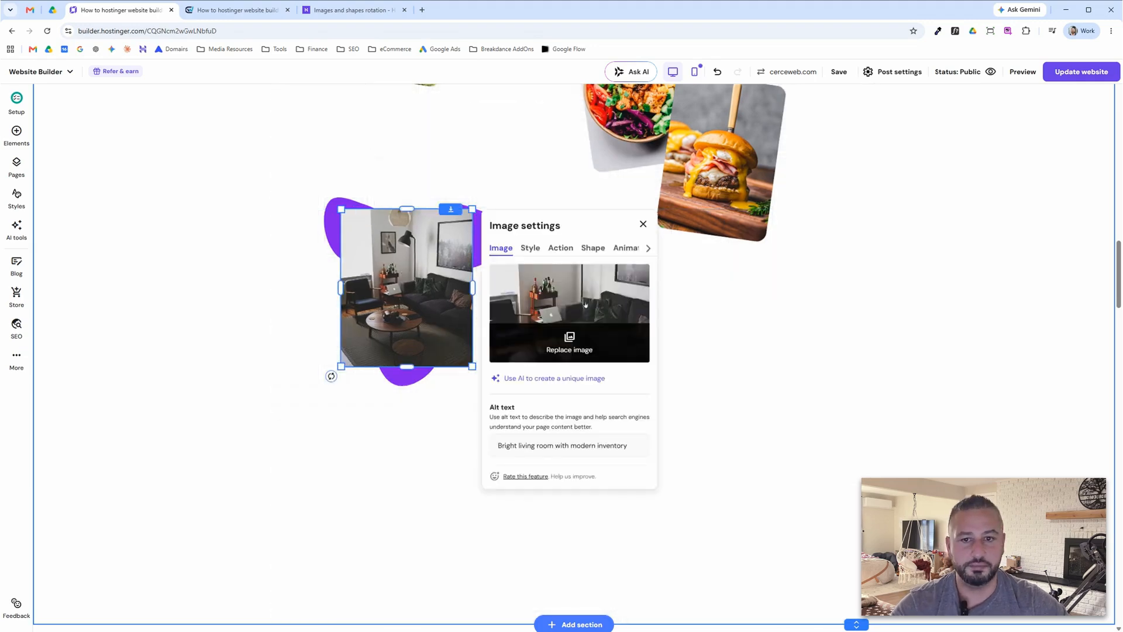
pyautogui.click(531, 248)
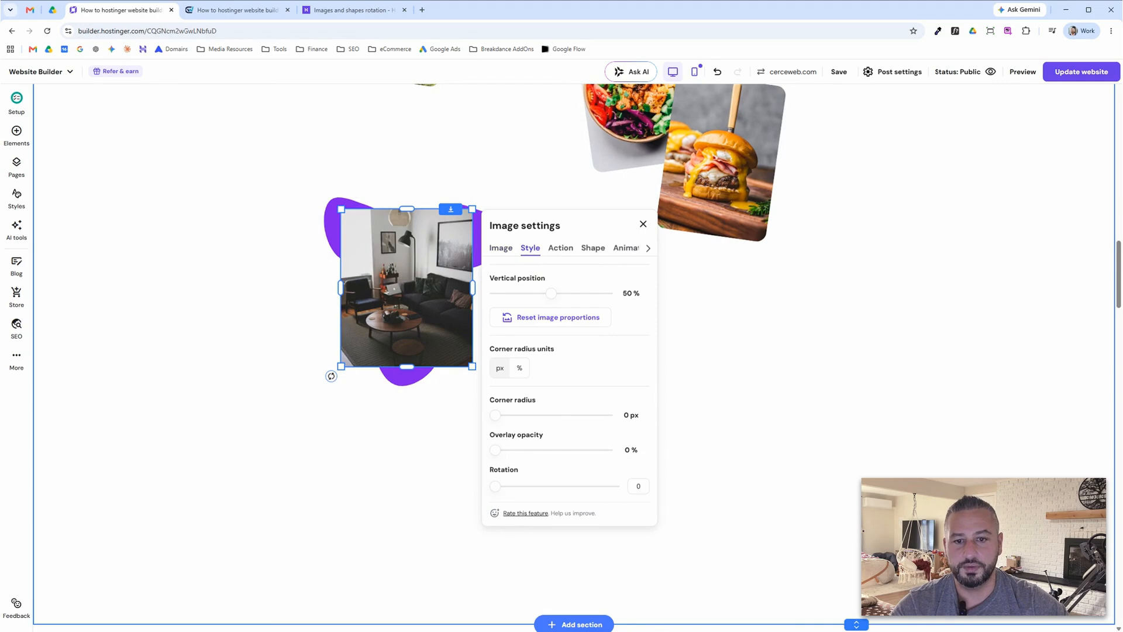
pyautogui.moveTo(495, 415); pyautogui.dragTo(511, 415)
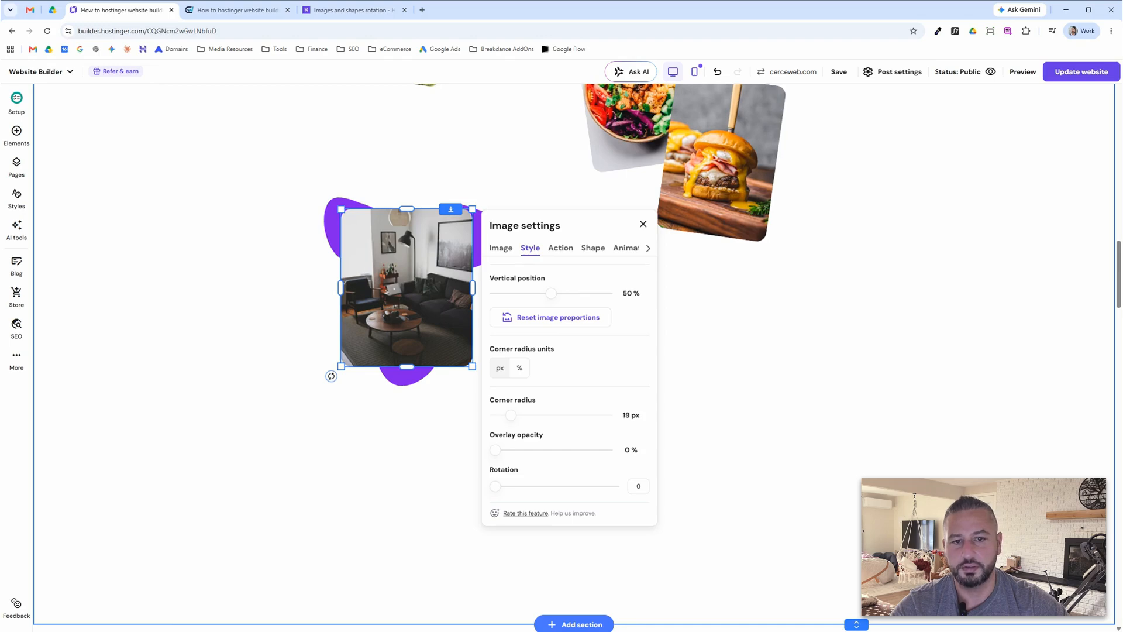
pyautogui.click(435, 446)
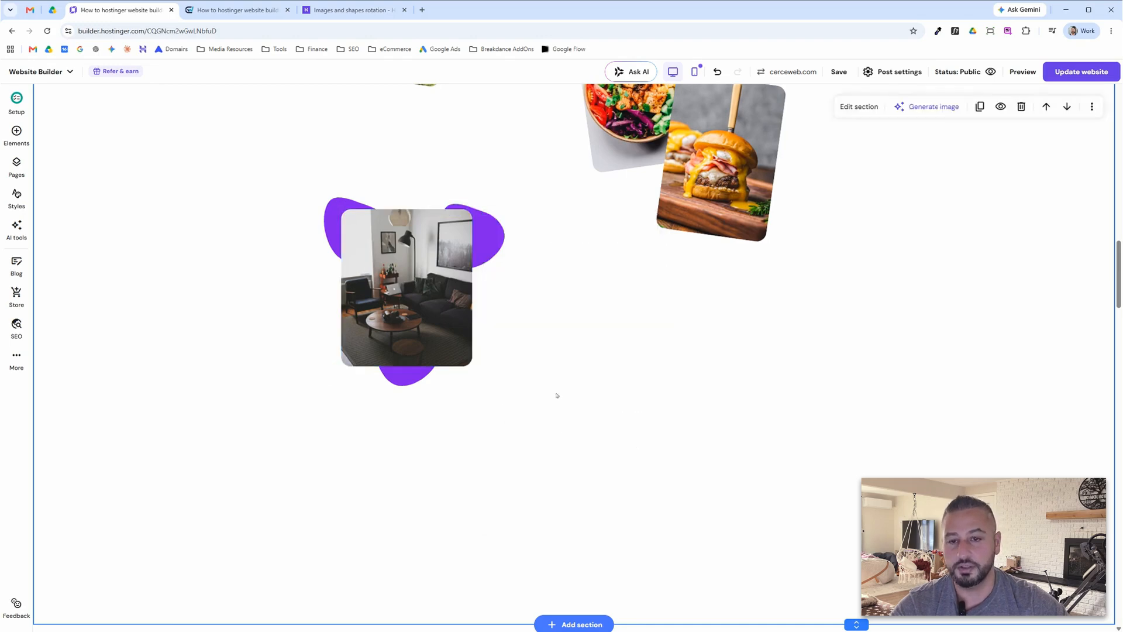
# Check the reference portrait over blobs in the section above, and open the free stock photos for replacing the living-room image
pyautogui.scroll(5, 557, 418)
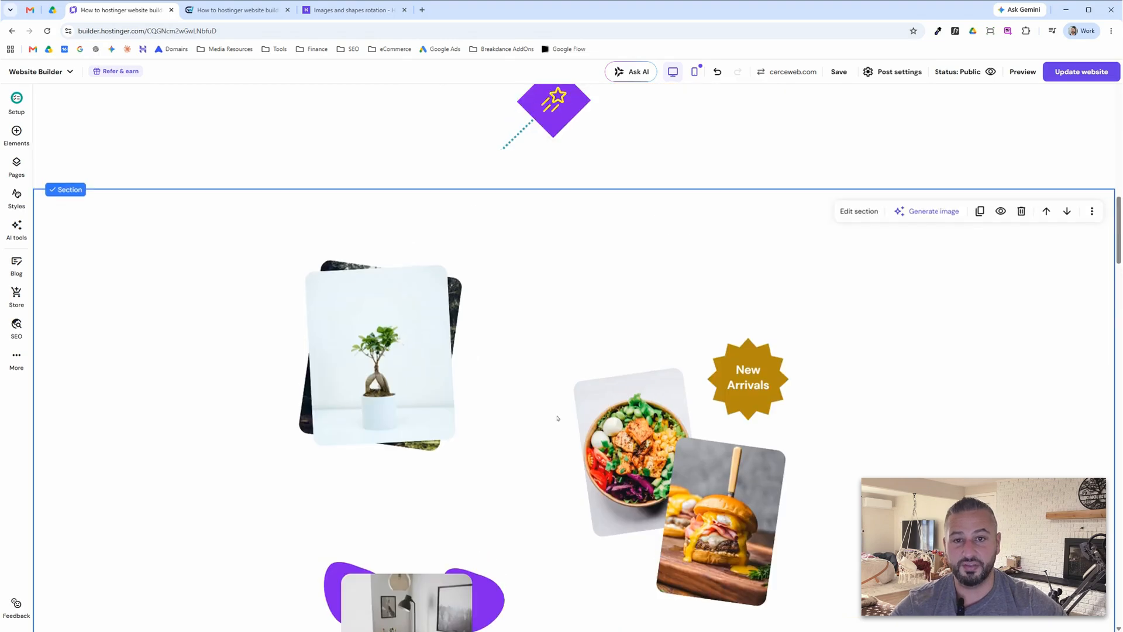
pyautogui.scroll(8, 558, 417)
pyautogui.scroll(-4, 442, 506)
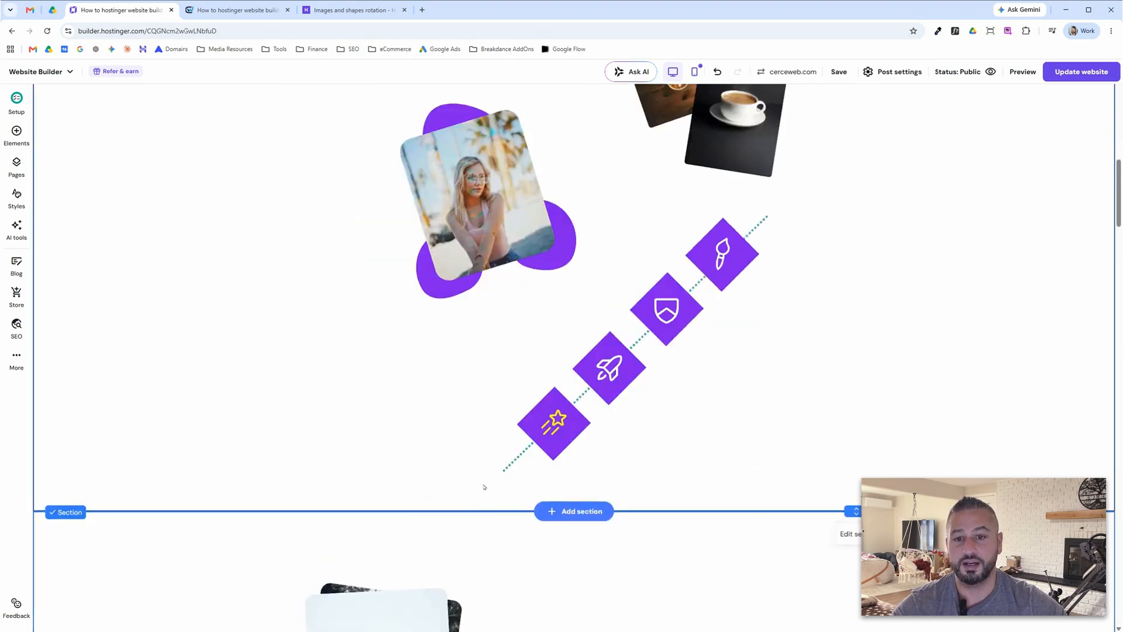
pyautogui.scroll(8, 485, 494)
pyautogui.scroll(-3, 507, 526)
pyautogui.click(419, 300)
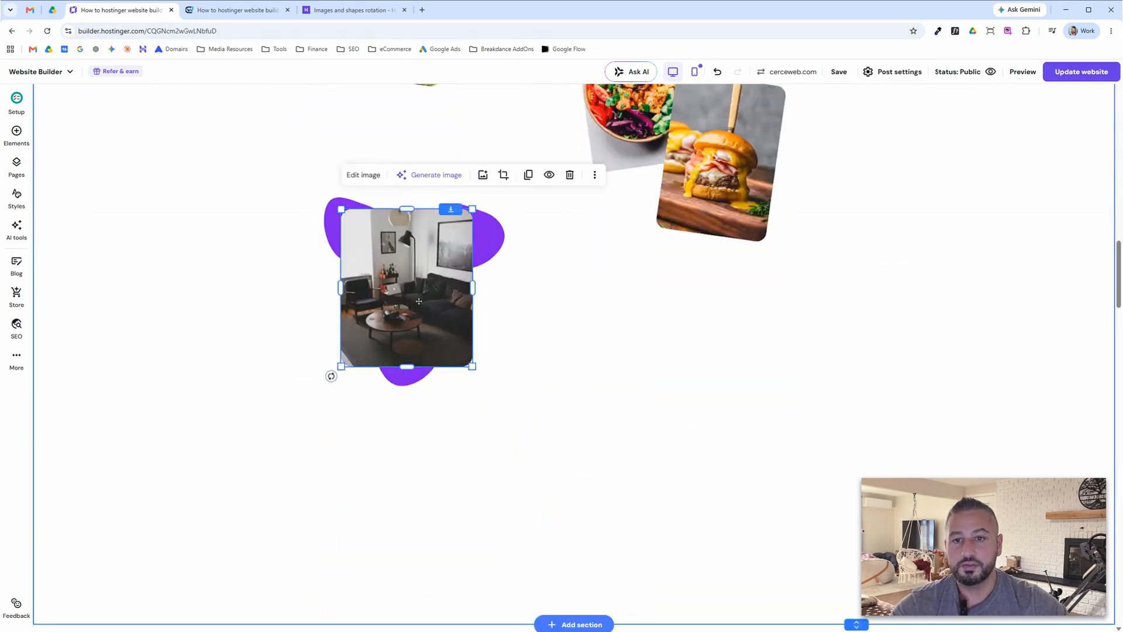
pyautogui.click(370, 175)
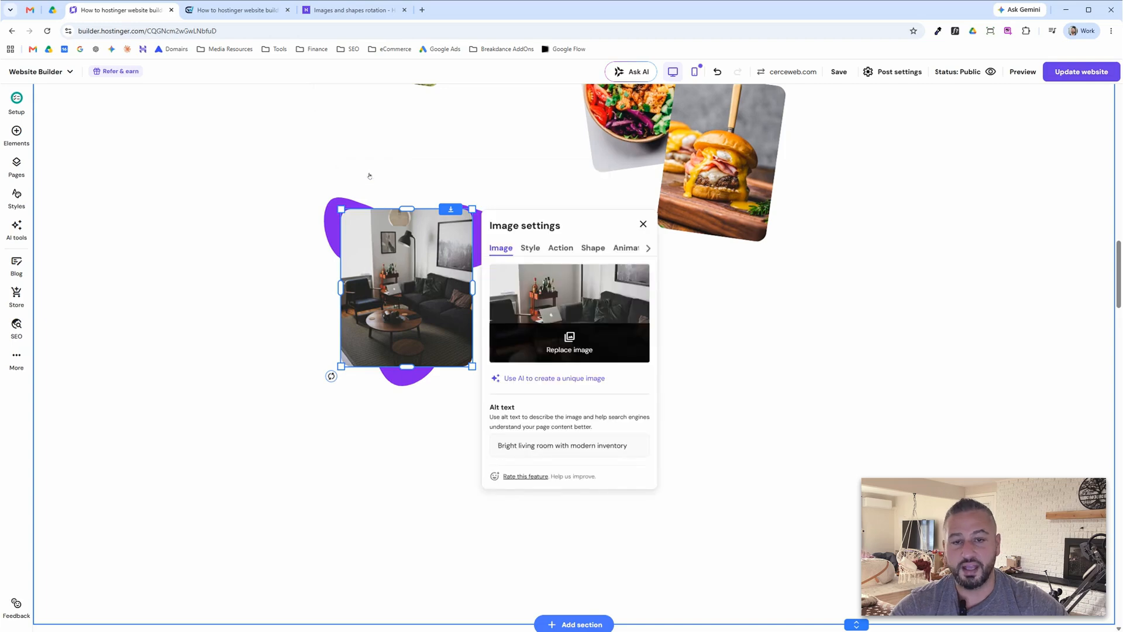
pyautogui.click(565, 333)
pyautogui.click(513, 148)
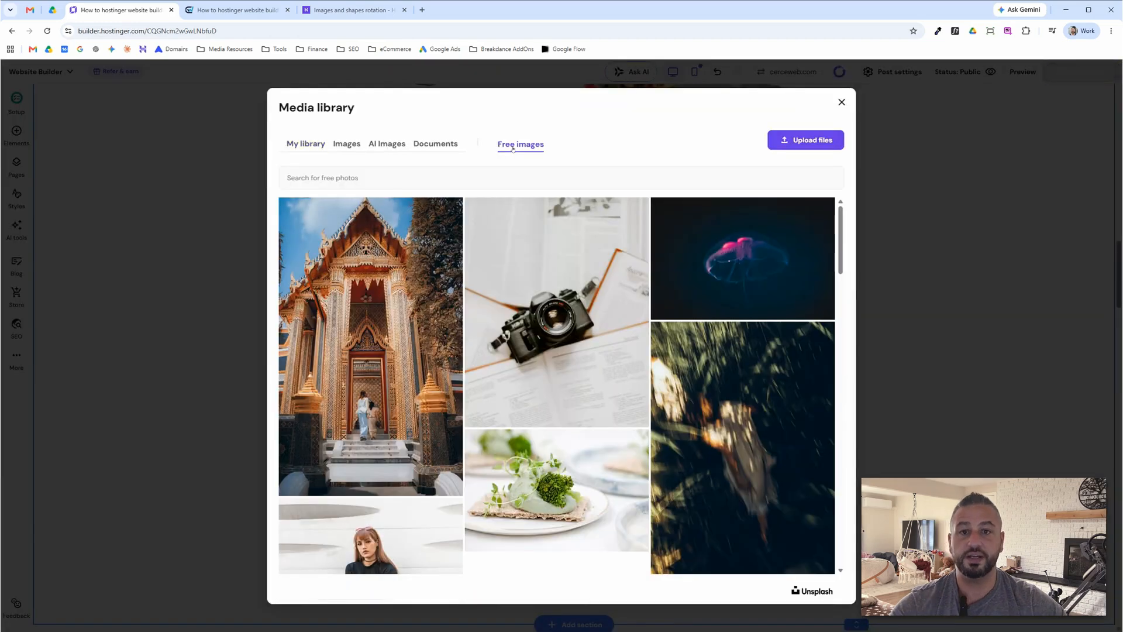
# Replace the living-room image with the free stock portrait of a woman in a light patterned headscarf
pyautogui.click(528, 174)
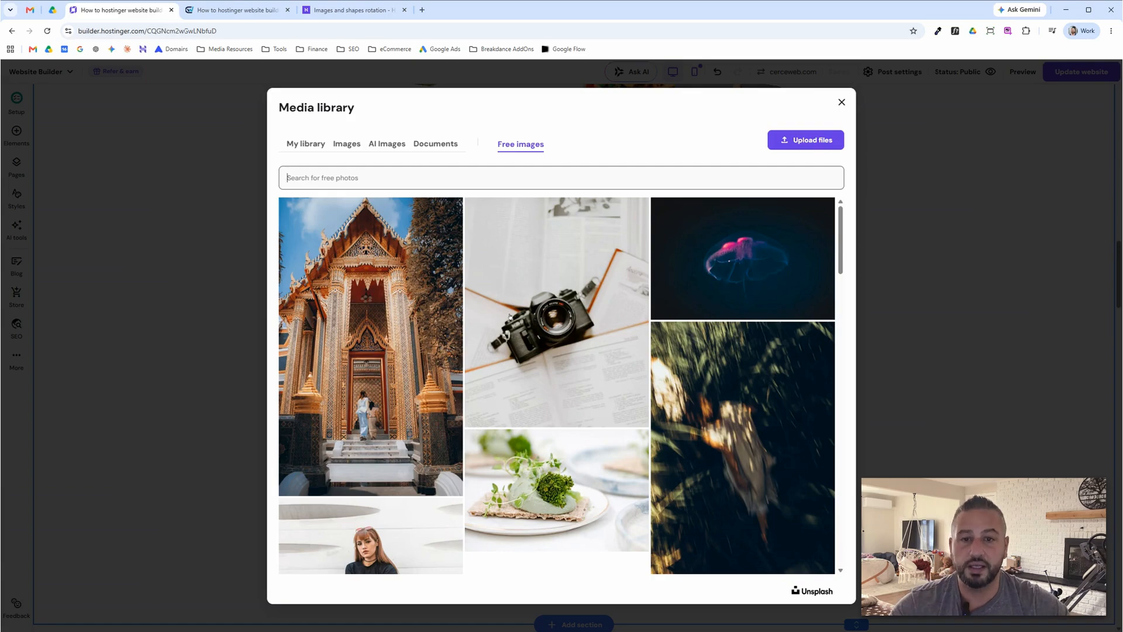
pyautogui.scroll(-1, 534, 334)
pyautogui.scroll(-15, 535, 335)
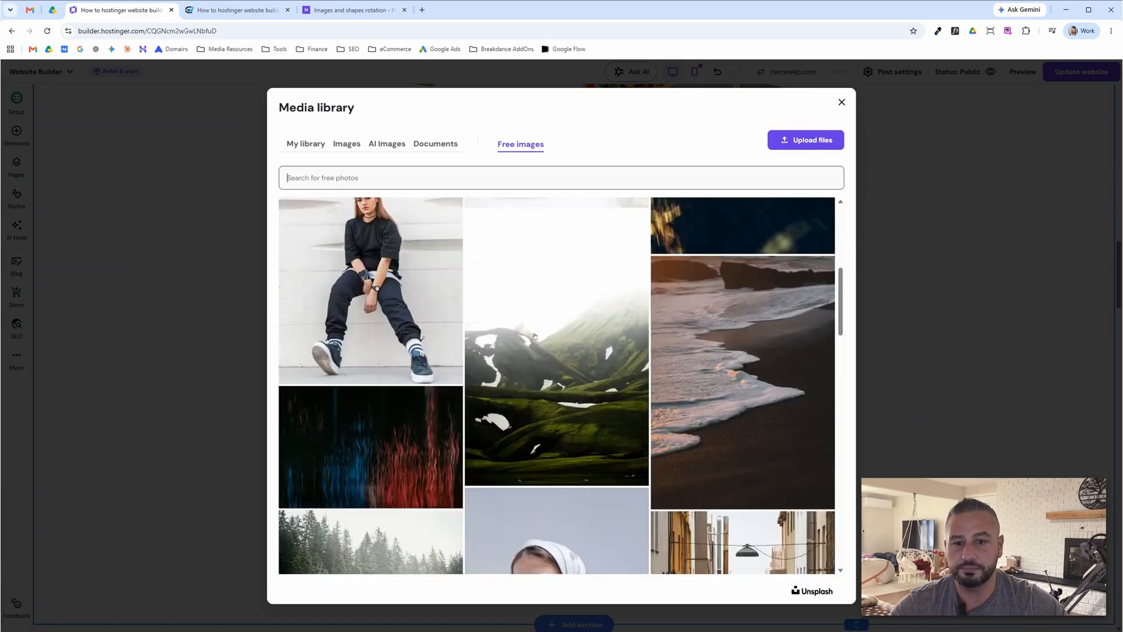
pyautogui.scroll(10, 534, 336)
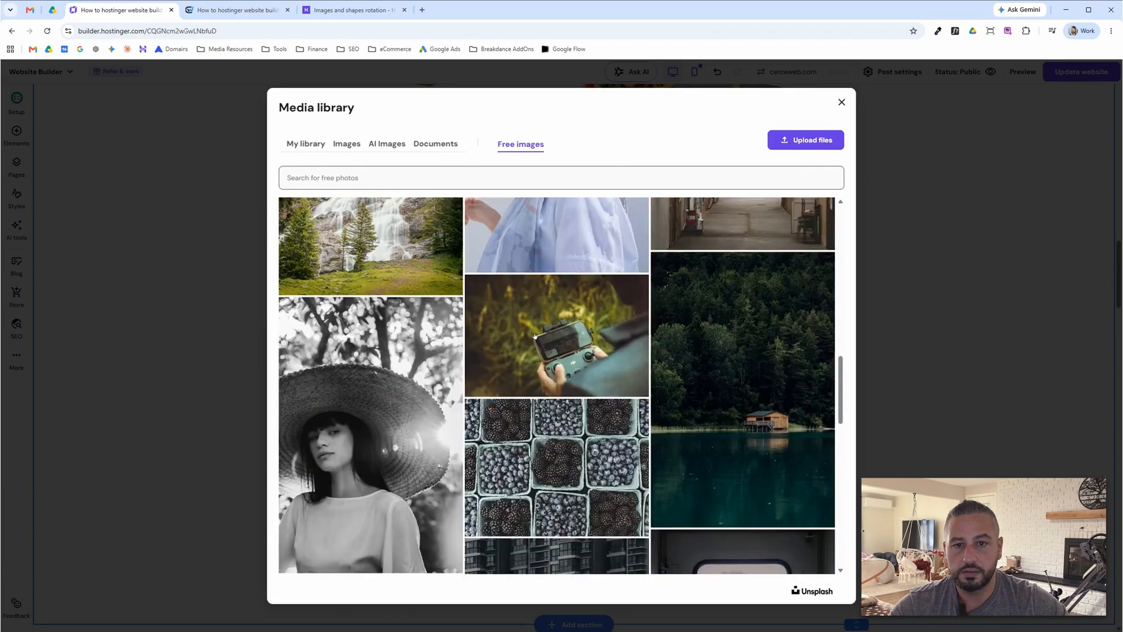
pyautogui.click(537, 336)
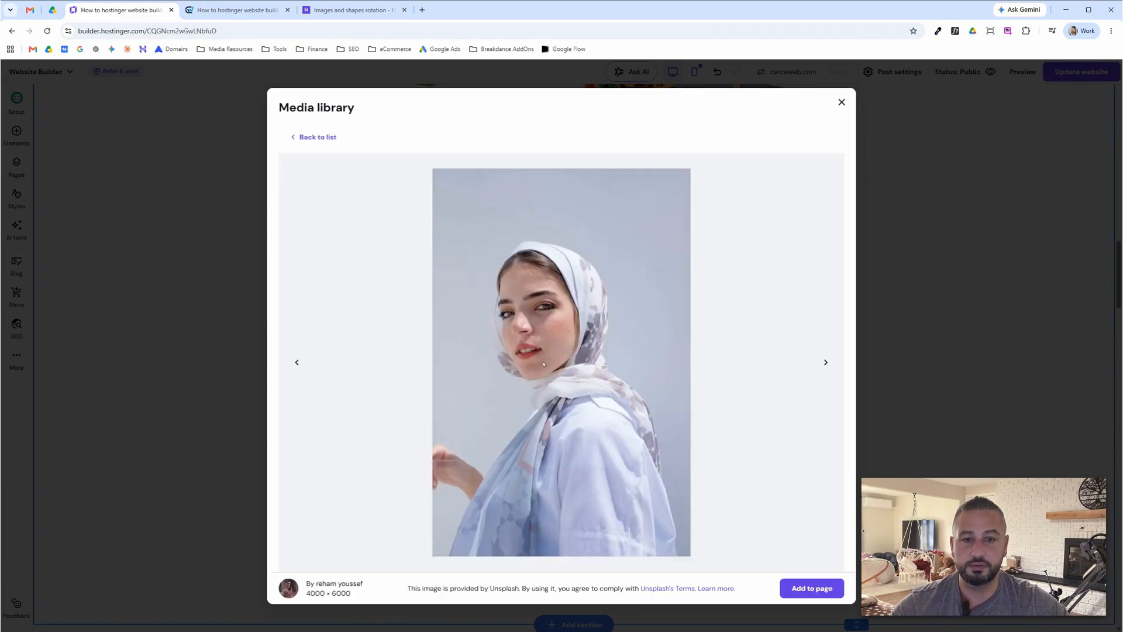
pyautogui.click(803, 583)
pyautogui.click(767, 424)
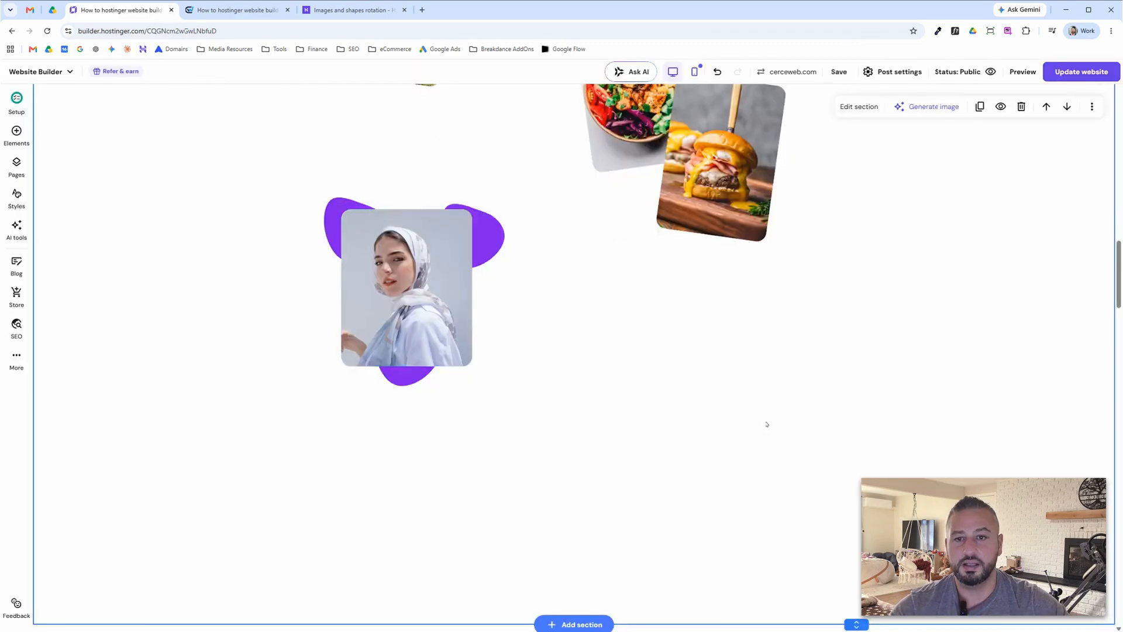
# Rotate the portrait slightly counter-clockwise and nudge it into place over the purple blobs
pyautogui.moveTo(410, 319); pyautogui.dragTo(410, 313)
pyautogui.moveTo(332, 370); pyautogui.dragTo(350, 384)
pyautogui.click(579, 429)
pyautogui.moveTo(475, 320)
pyautogui.mouseDown()
pyautogui.moveTo(480, 336)
pyautogui.moveTo(483, 326)
pyautogui.mouseUp()
pyautogui.click(508, 423)
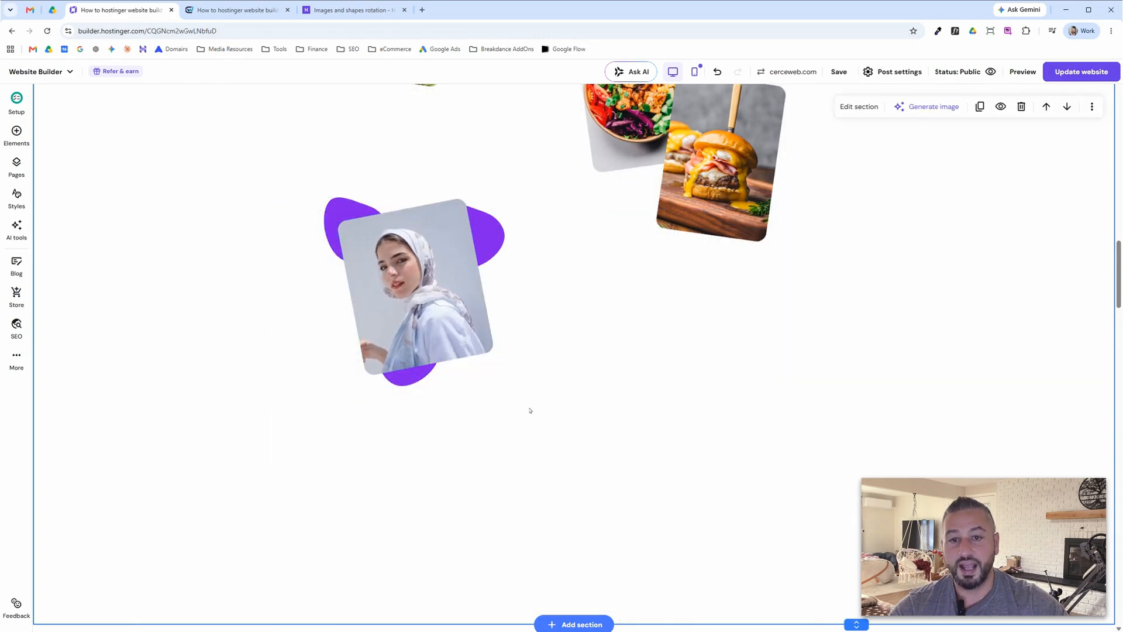
# Reposition the three purple blobs so they peek out at the portrait's top edge, lower-right corner and lower-left corner
pyautogui.moveTo(351, 228); pyautogui.dragTo(402, 209)
pyautogui.moveTo(480, 219); pyautogui.dragTo(495, 329)
pyautogui.moveTo(399, 378); pyautogui.dragTo(367, 398)
pyautogui.click(471, 446)
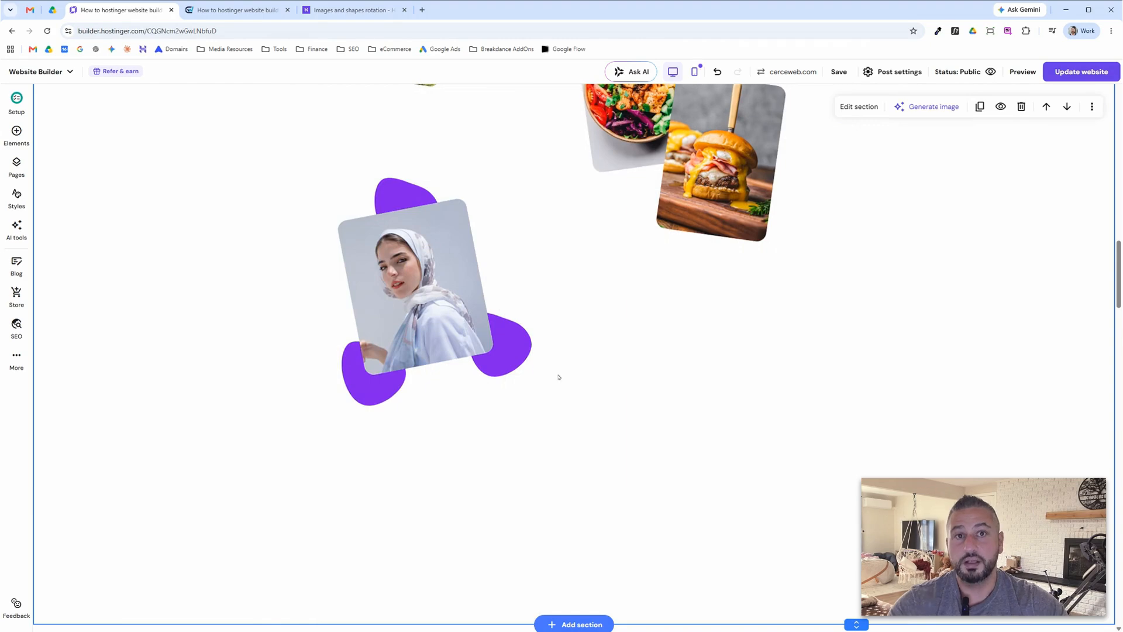
# Rotate the blob at the portrait's lower-right corner counter-clockwise and tuck it further behind the image
pyautogui.click(524, 348)
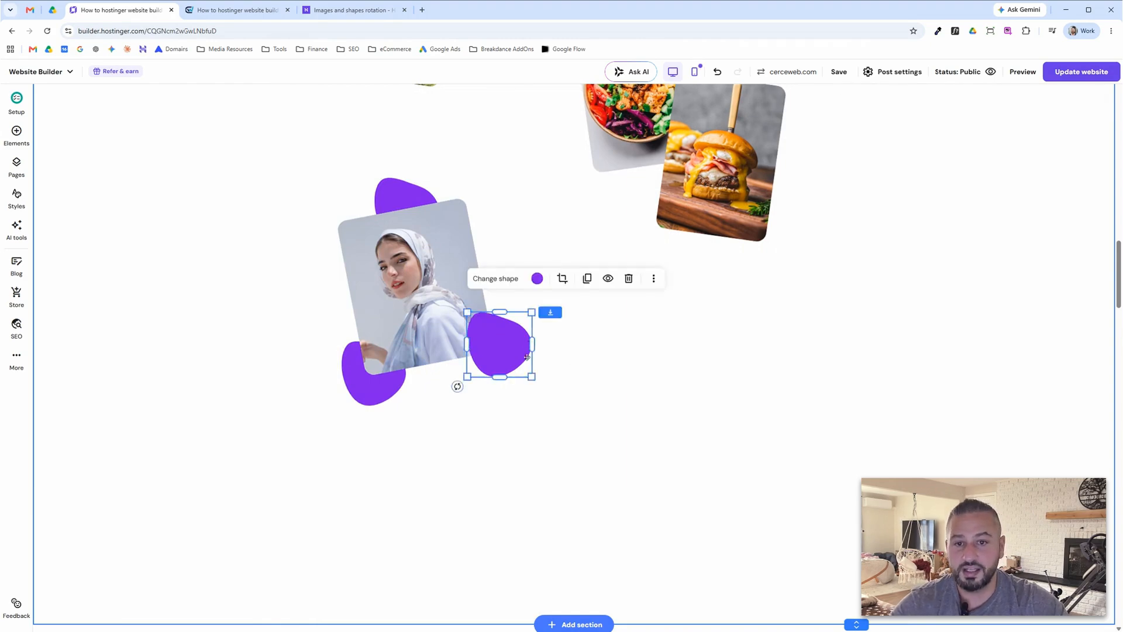
pyautogui.moveTo(457, 387); pyautogui.dragTo(520, 400)
pyautogui.moveTo(508, 359)
pyautogui.mouseDown()
pyautogui.moveTo(487, 358)
pyautogui.moveTo(523, 368)
pyautogui.mouseUp()
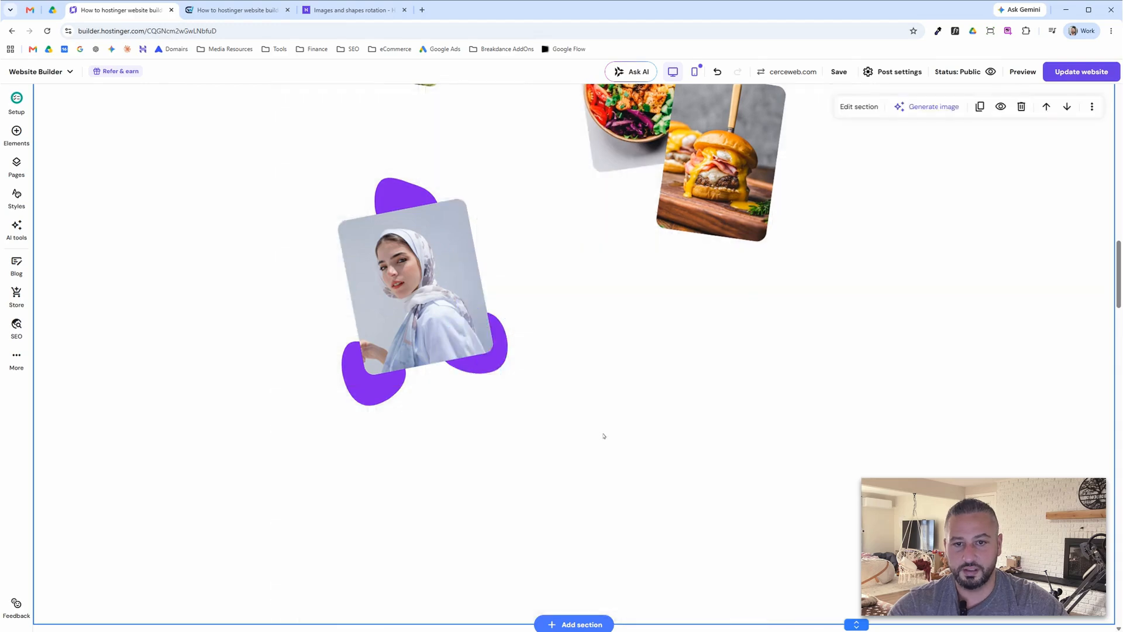
# Move the lower-left blob slightly up and inward so it tucks closer behind the portrait's corner
pyautogui.click(375, 386)
pyautogui.moveTo(374, 386); pyautogui.dragTo(381, 380)
pyautogui.click(352, 395)
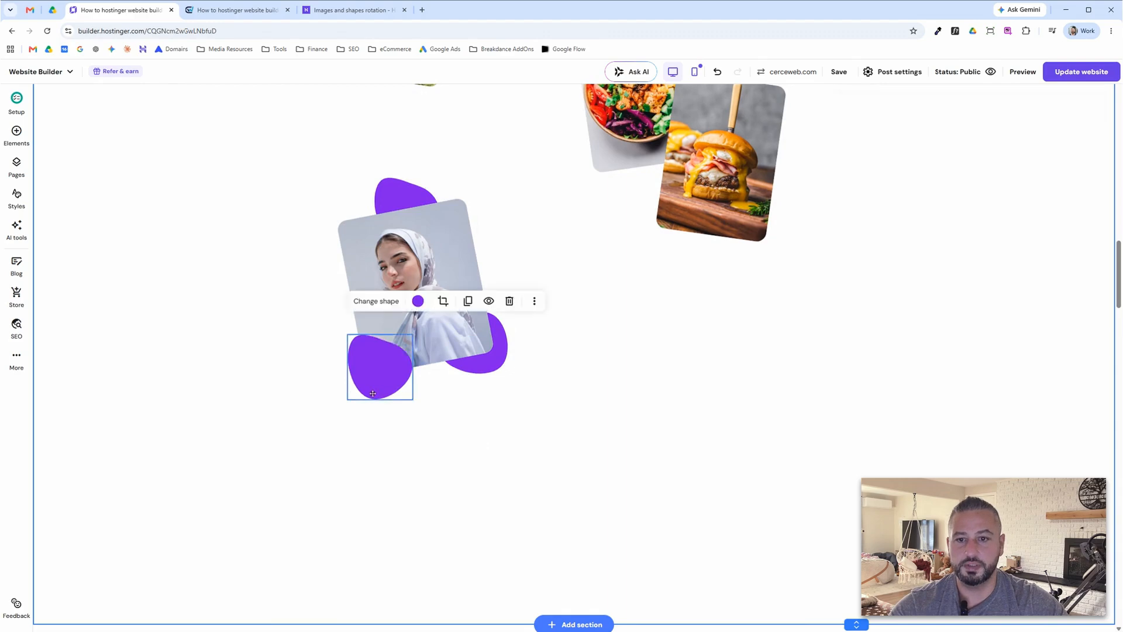
pyautogui.moveTo(385, 396); pyautogui.dragTo(385, 389)
pyautogui.click(574, 459)
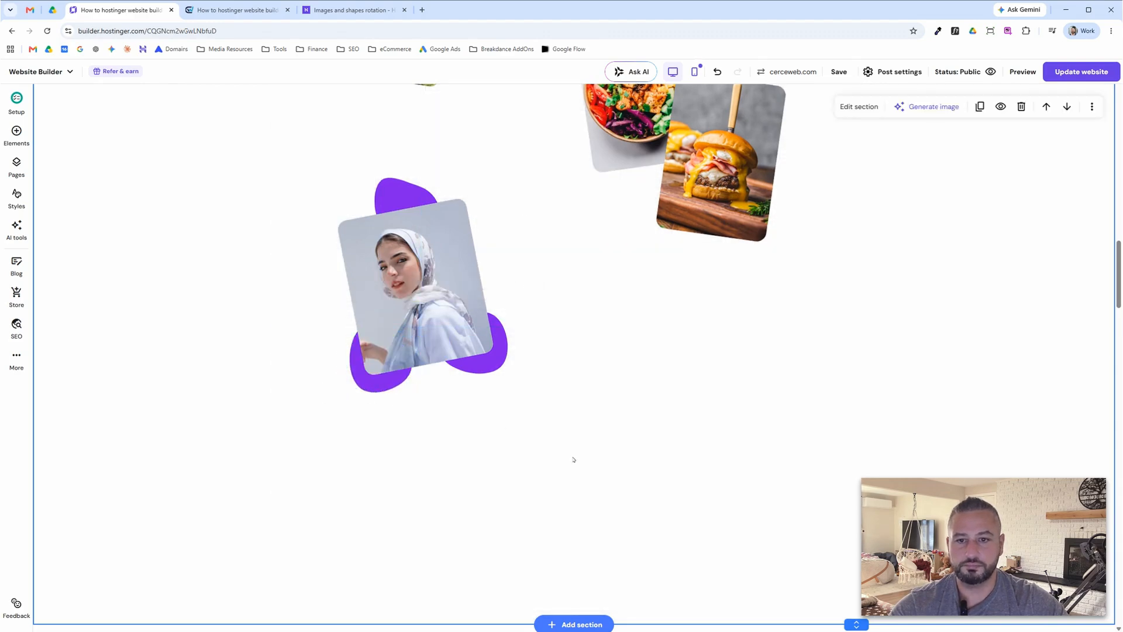
# Rotate the top blob so its rounded side points up and tuck it behind the portrait's upper edge
pyautogui.click(411, 179)
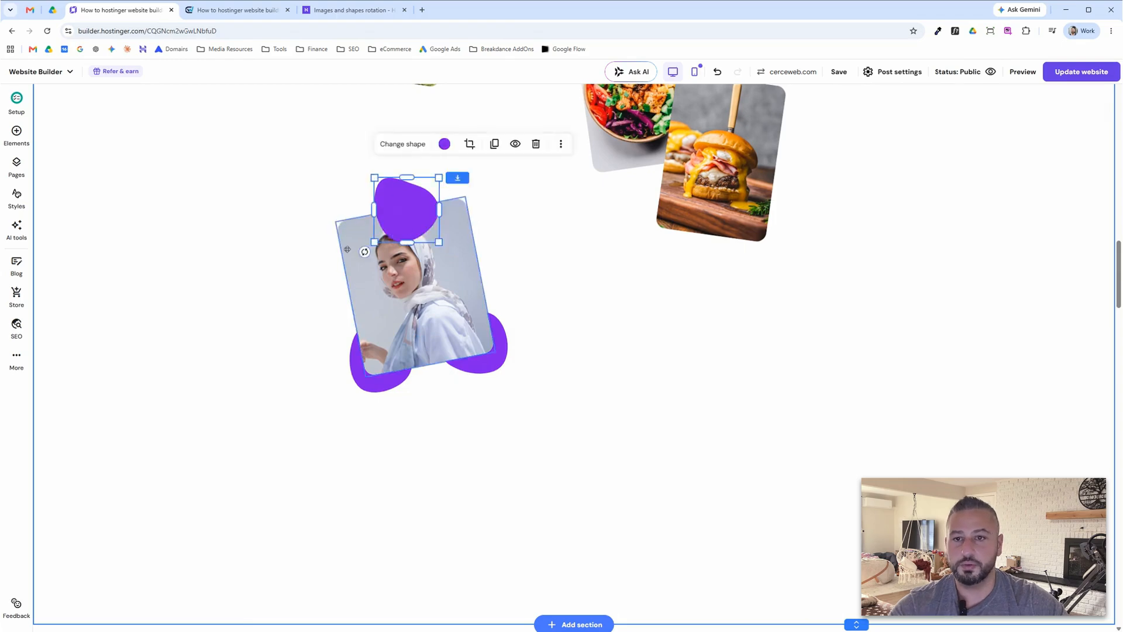
pyautogui.moveTo(365, 252); pyautogui.dragTo(450, 249)
pyautogui.moveTo(394, 213); pyautogui.dragTo(383, 214)
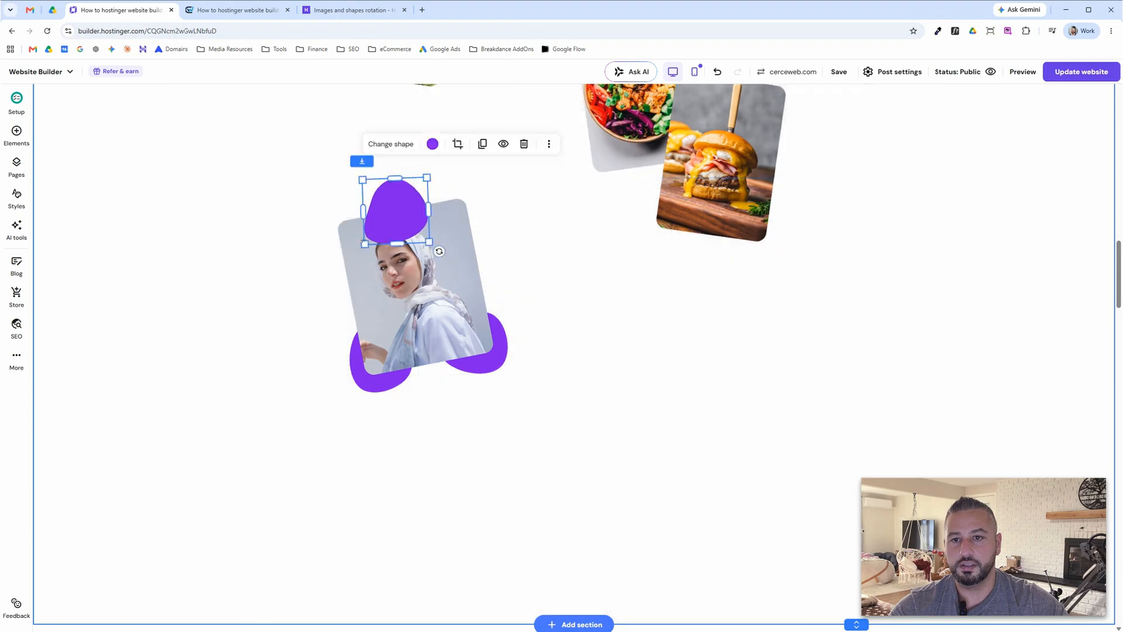
pyautogui.moveTo(440, 252); pyautogui.dragTo(398, 151)
pyautogui.click(579, 282)
pyautogui.moveTo(396, 193); pyautogui.dragTo(397, 200)
pyautogui.click(581, 292)
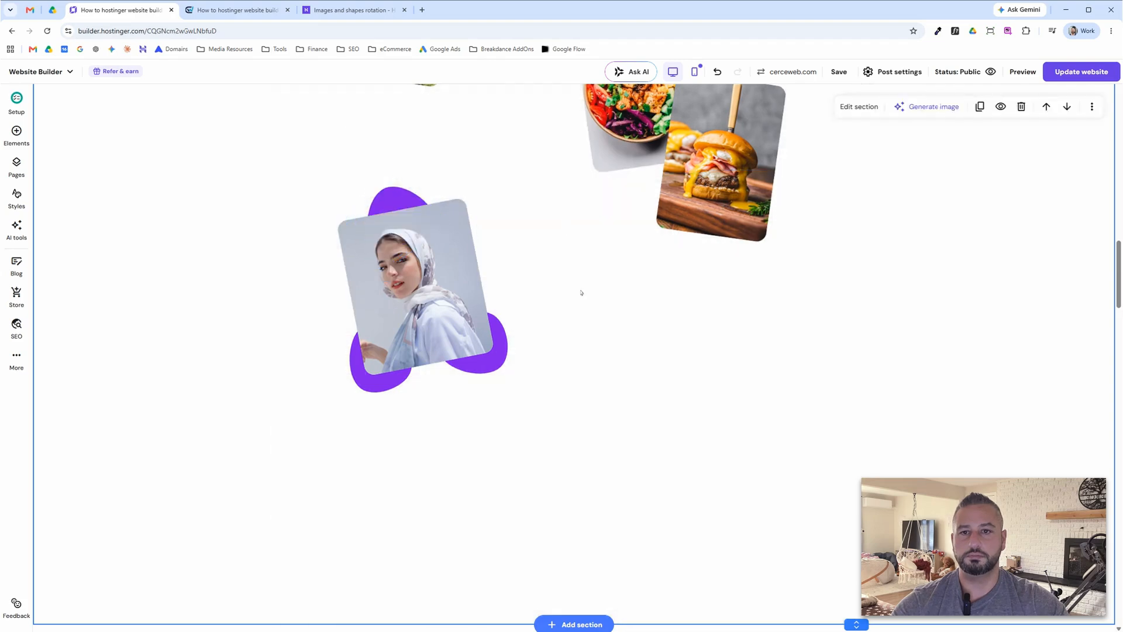
# Nudge the two lower blobs slightly outward so more of each shows beside the portrait
pyautogui.moveTo(393, 395); pyautogui.dragTo(387, 395)
pyautogui.click(521, 430)
pyautogui.moveTo(497, 364); pyautogui.dragTo(503, 364)
pyautogui.click(620, 469)
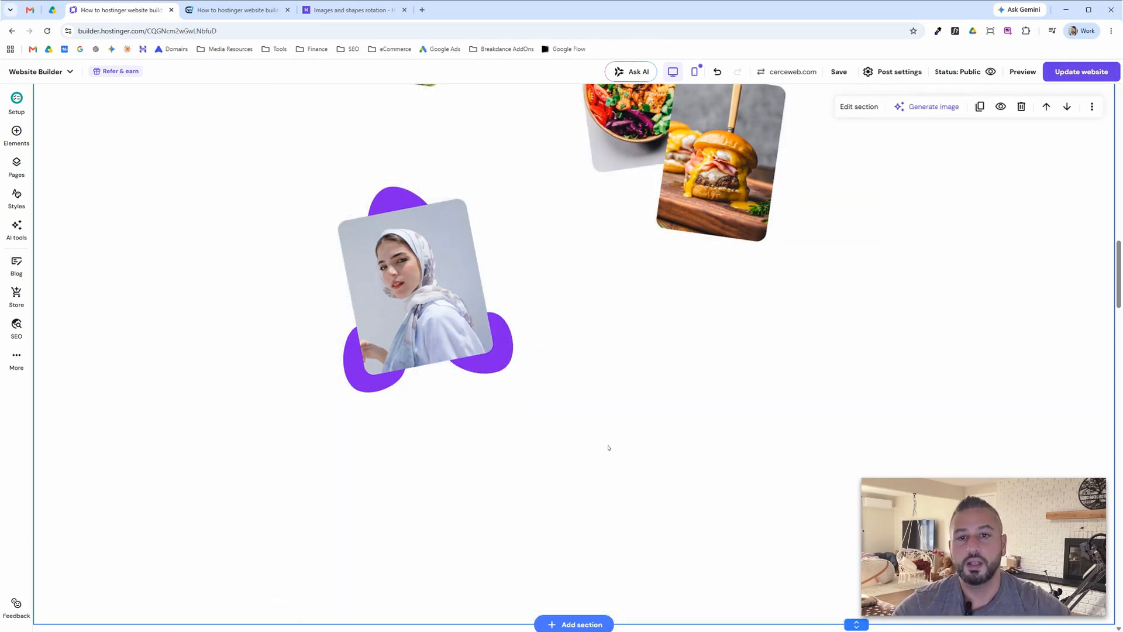
# Increase the section's height to make more empty space below the portrait
pyautogui.scroll(10, 608, 447)
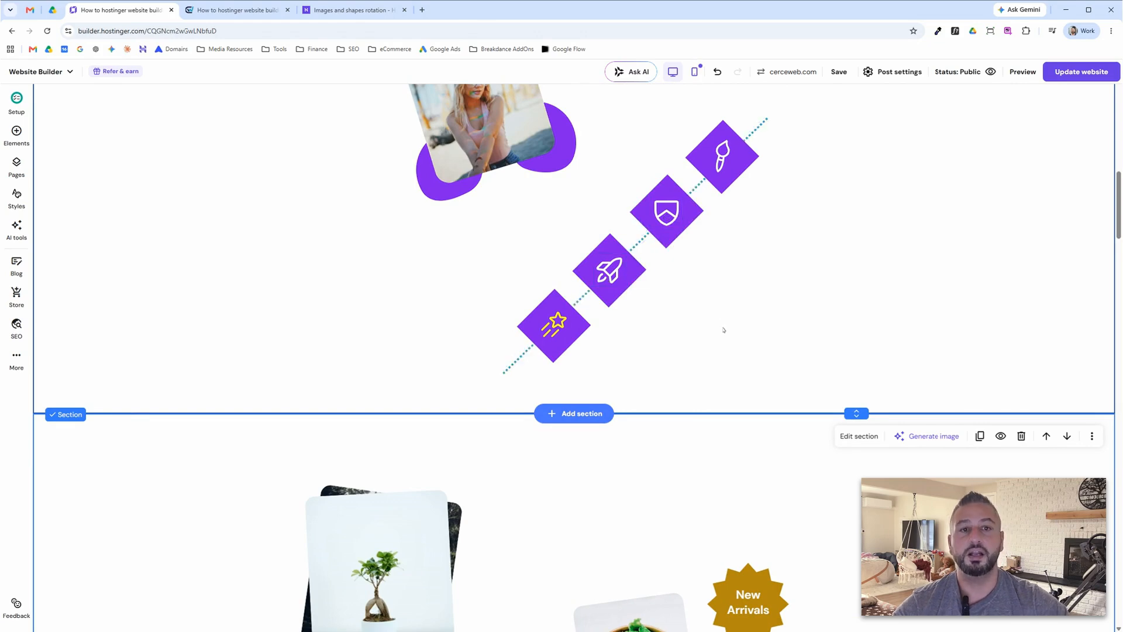
pyautogui.scroll(-10, 709, 309)
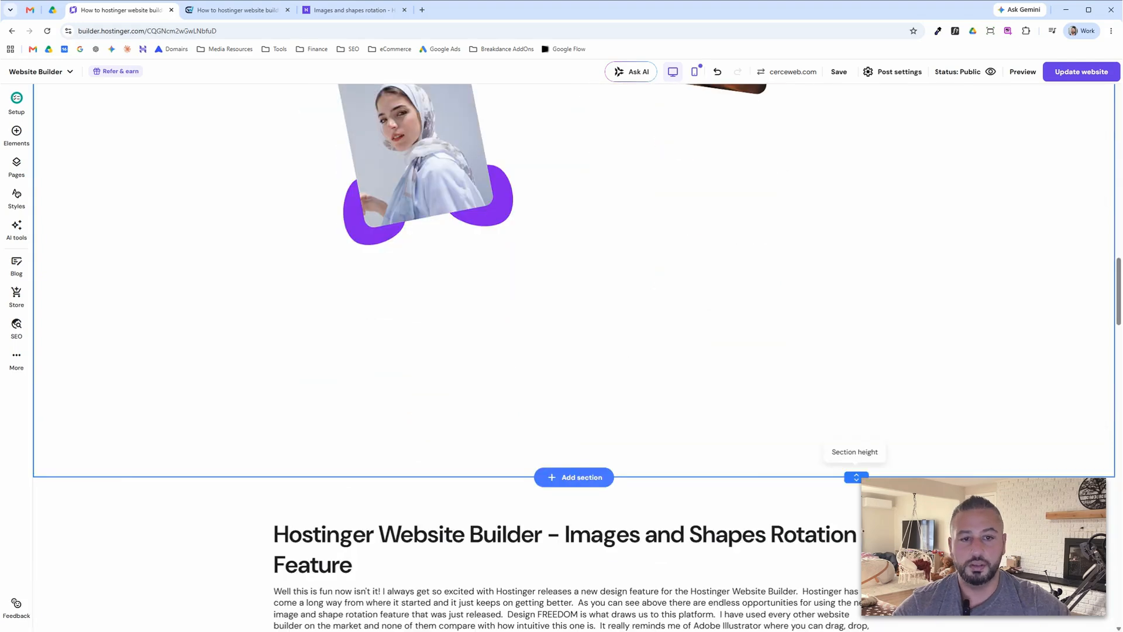
pyautogui.moveTo(857, 477); pyautogui.dragTo(856, 560)
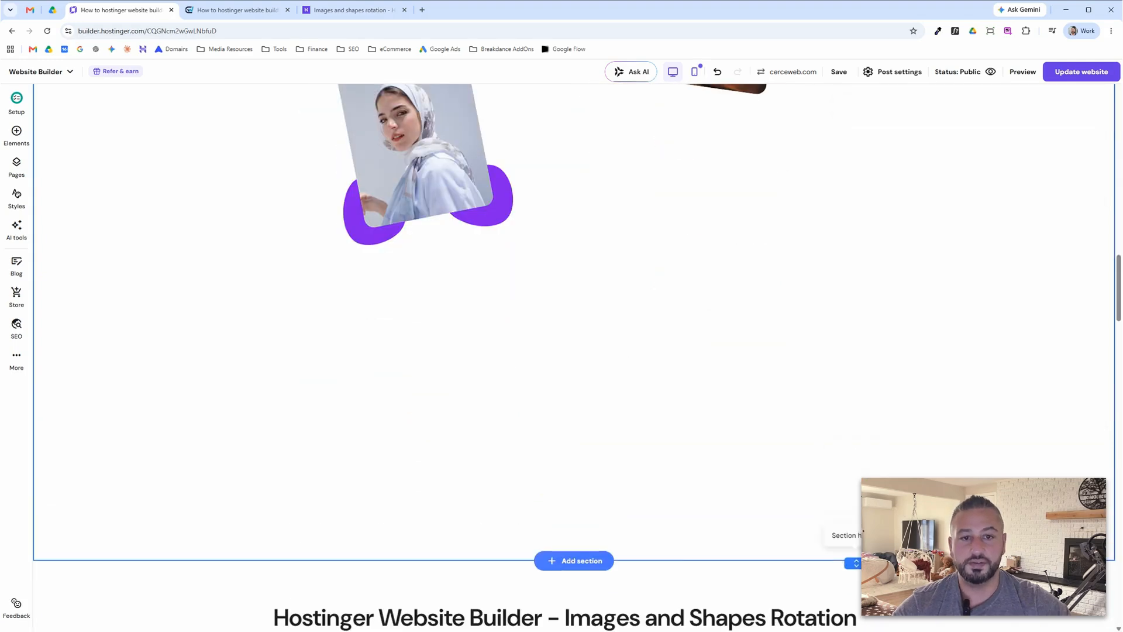
# Add a shape in the empty space below the portrait and change it to the horizontal dotted line
pyautogui.click(16, 136)
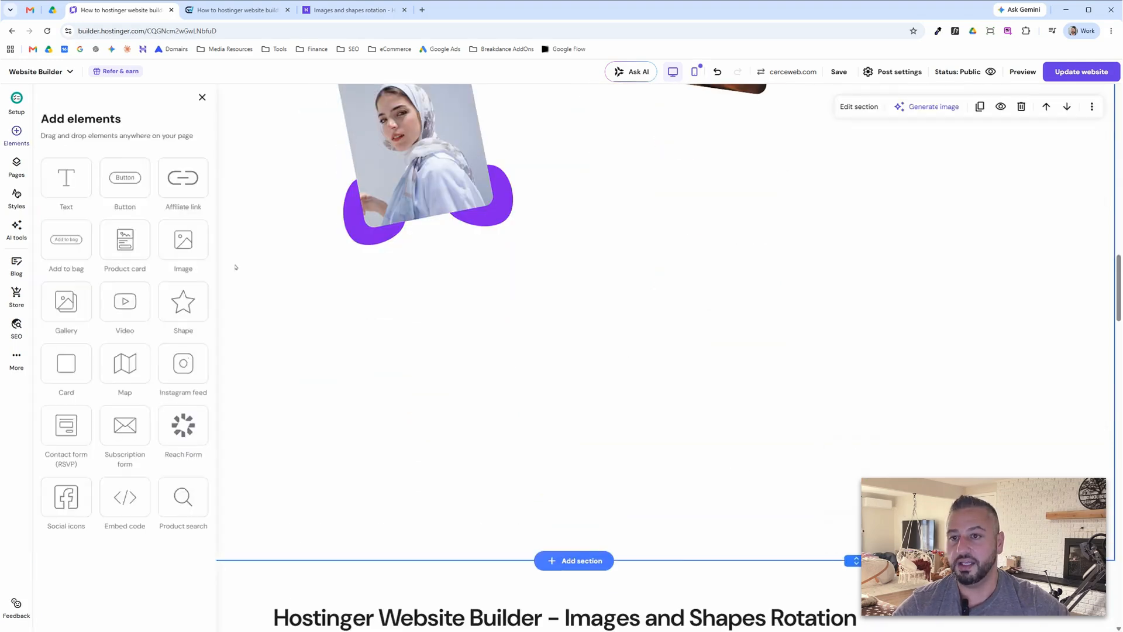
pyautogui.click(183, 302)
pyautogui.click(203, 97)
pyautogui.scroll(-4, 526, 351)
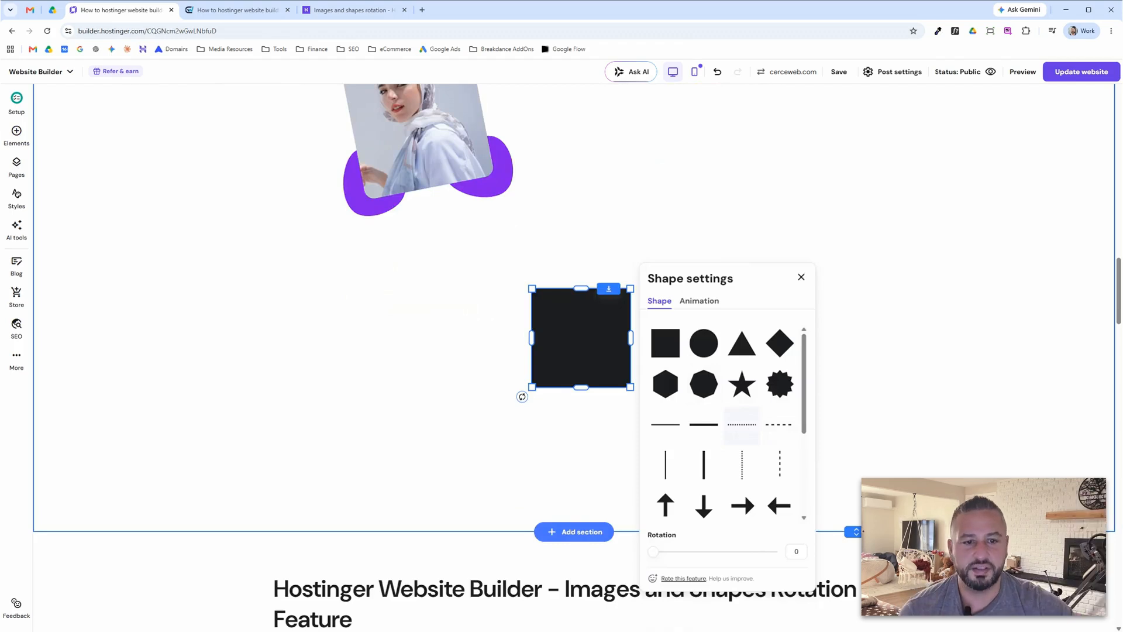
pyautogui.click(743, 425)
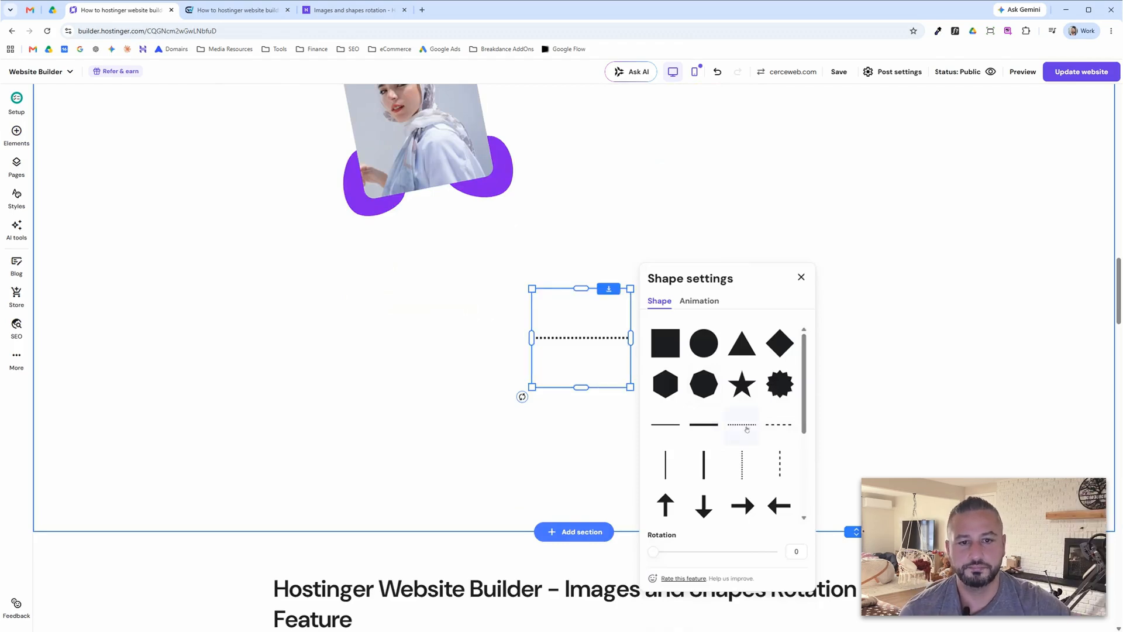
pyautogui.click(584, 446)
# Shrink the dotted line's frame to a thin strip and rotate the line about 45° so it rises to the right
pyautogui.click(583, 377)
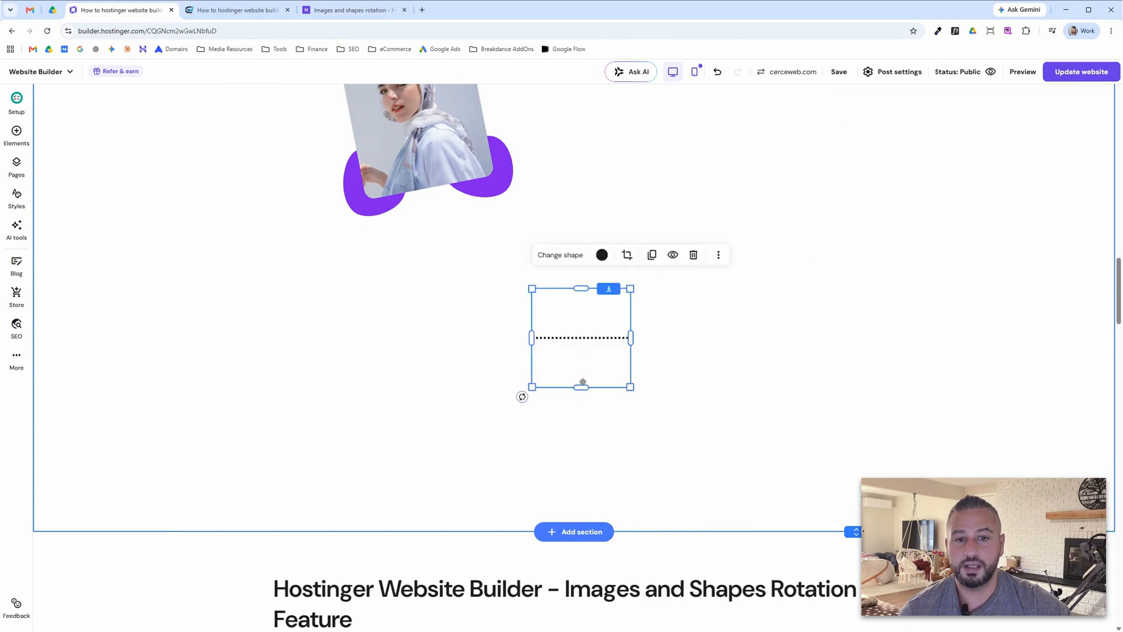
pyautogui.moveTo(532, 387); pyautogui.dragTo(545, 331)
pyautogui.click(601, 368)
pyautogui.click(566, 291)
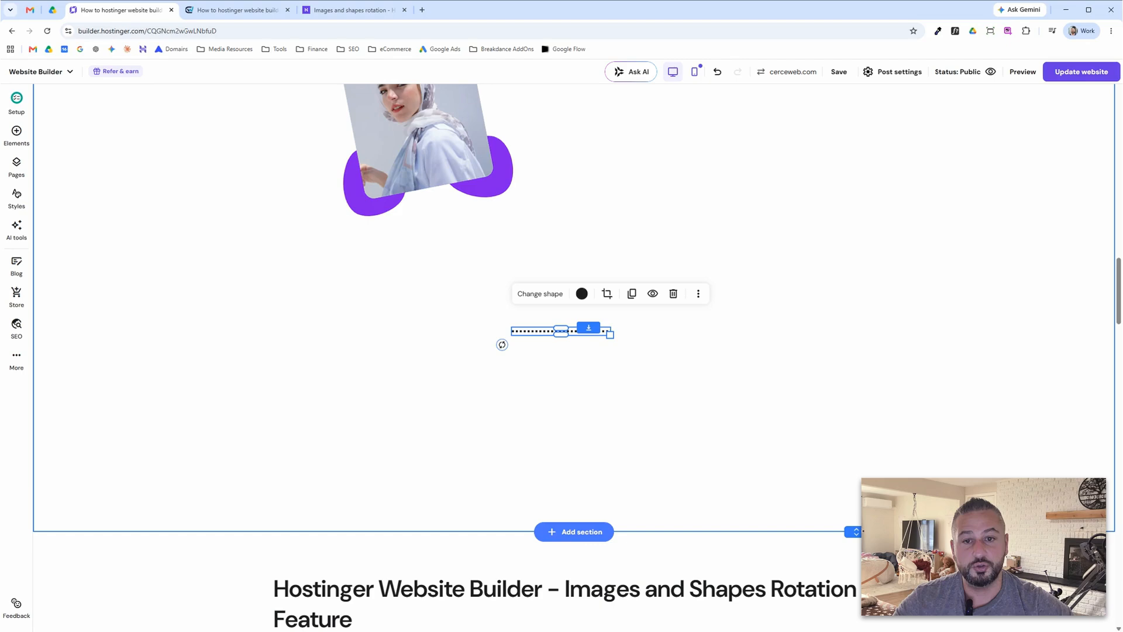
pyautogui.moveTo(502, 345); pyautogui.dragTo(516, 382)
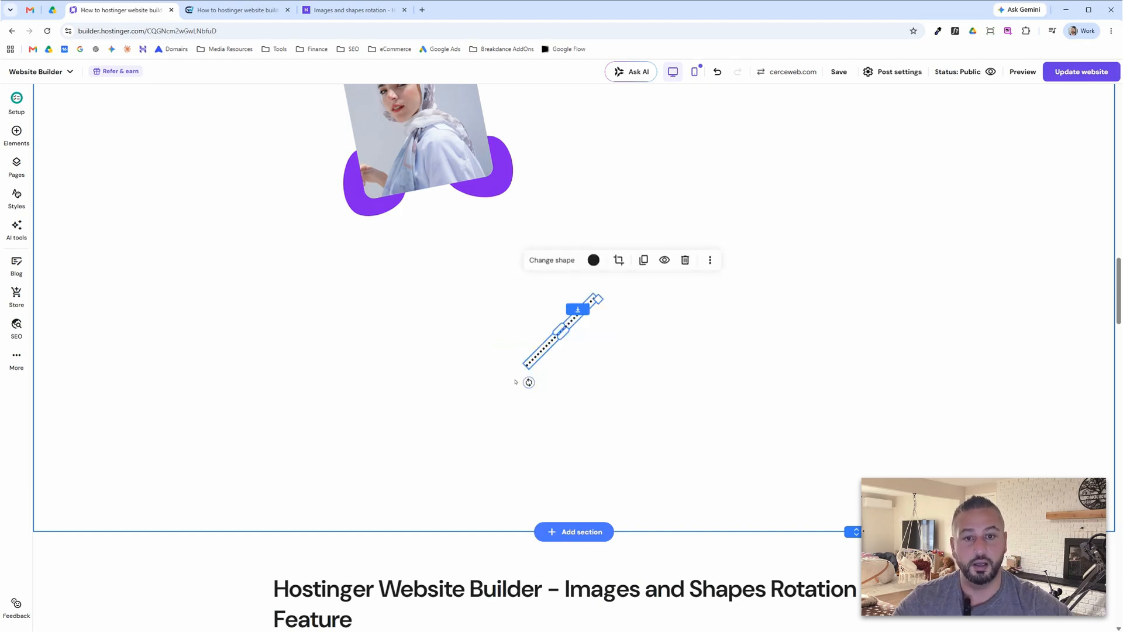
pyautogui.click(613, 402)
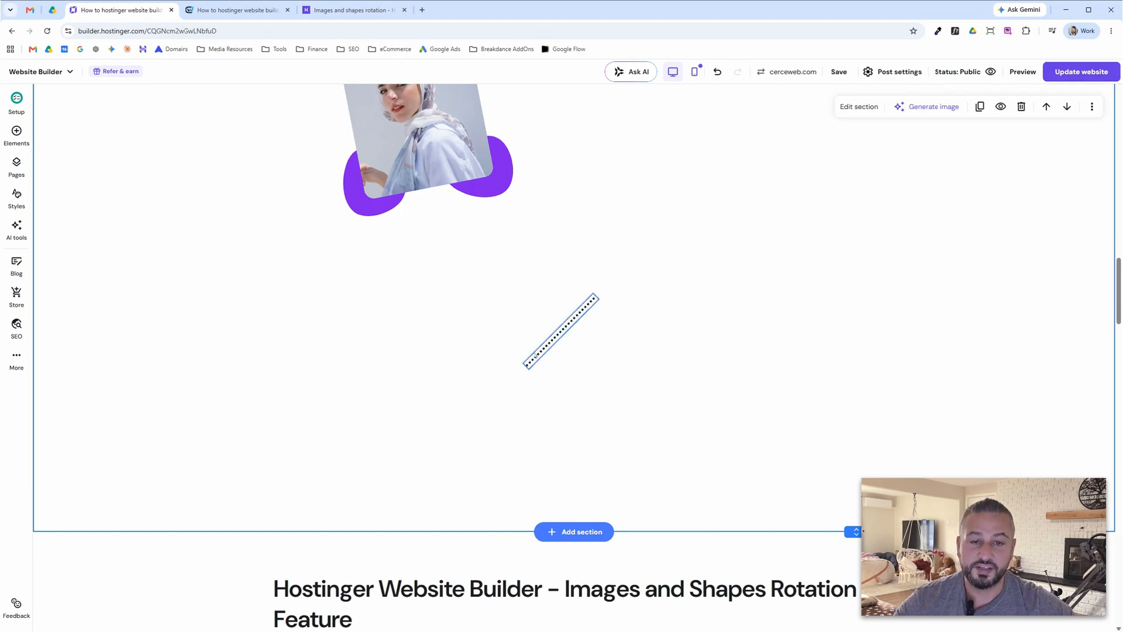
# Stretch the diagonal dotted line to about three times its length and shift it down and left in the empty space
pyautogui.click(561, 328)
pyautogui.moveTo(599, 298); pyautogui.dragTo(781, 128)
pyautogui.moveTo(652, 279); pyautogui.dragTo(615, 318)
pyautogui.click(701, 348)
pyautogui.click(625, 294)
pyautogui.click(696, 351)
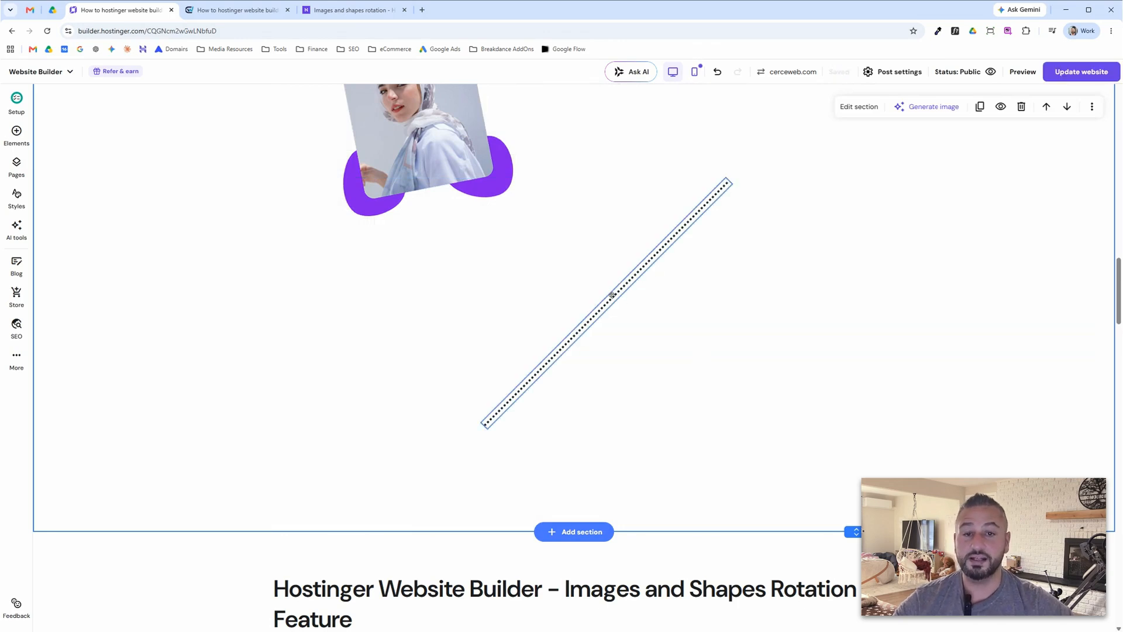
# Recolor the diagonal dotted line bright magenta and nudge it slightly to the left
pyautogui.click(611, 296)
pyautogui.click(552, 144)
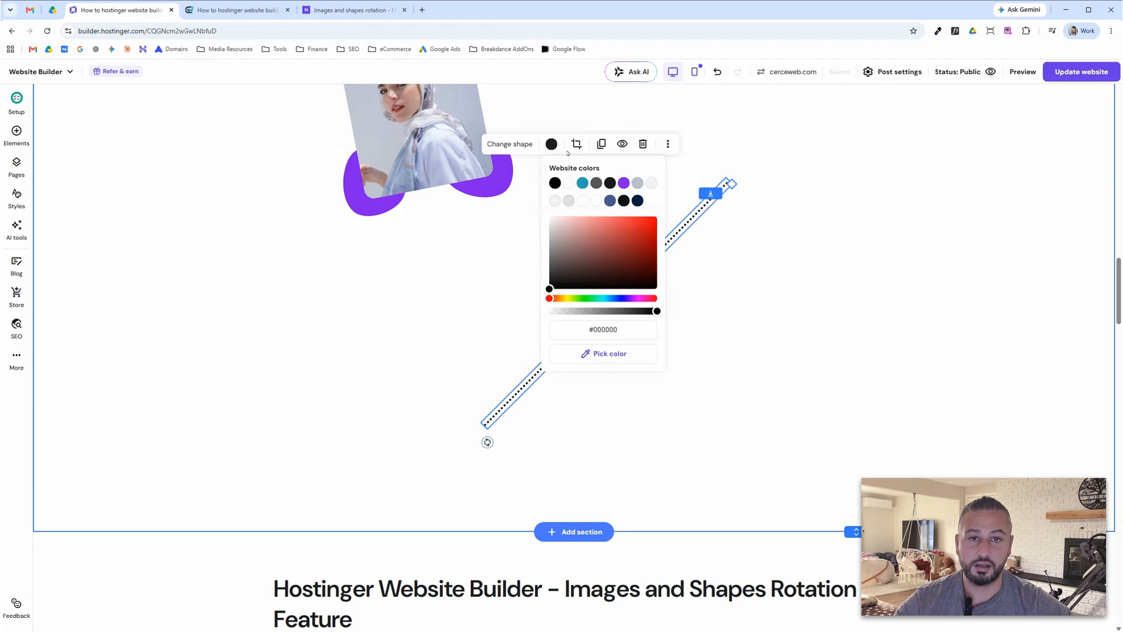
pyautogui.click(583, 183)
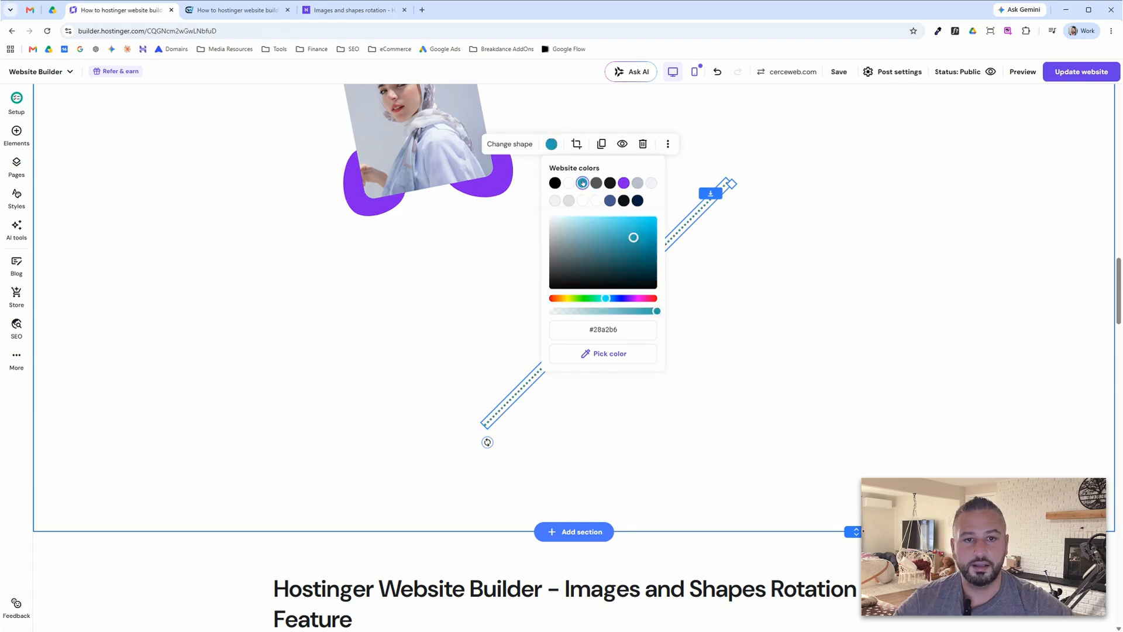
pyautogui.click(641, 299)
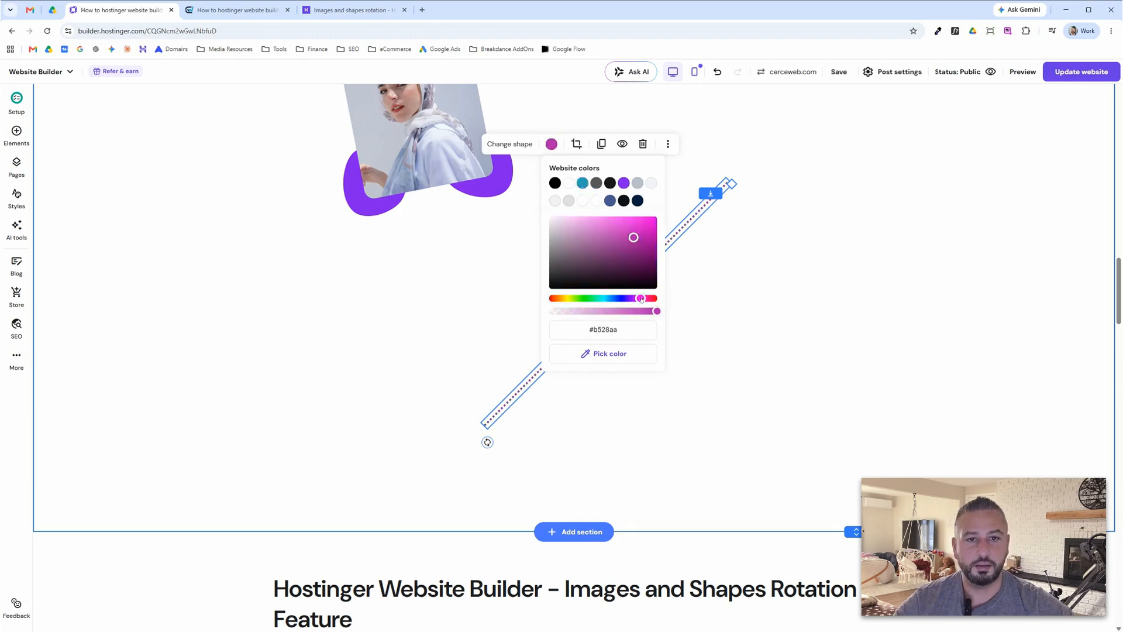
pyautogui.moveTo(635, 247)
pyautogui.mouseDown()
pyautogui.moveTo(635, 218)
pyautogui.moveTo(647, 217)
pyautogui.mouseUp()
pyautogui.click(778, 354)
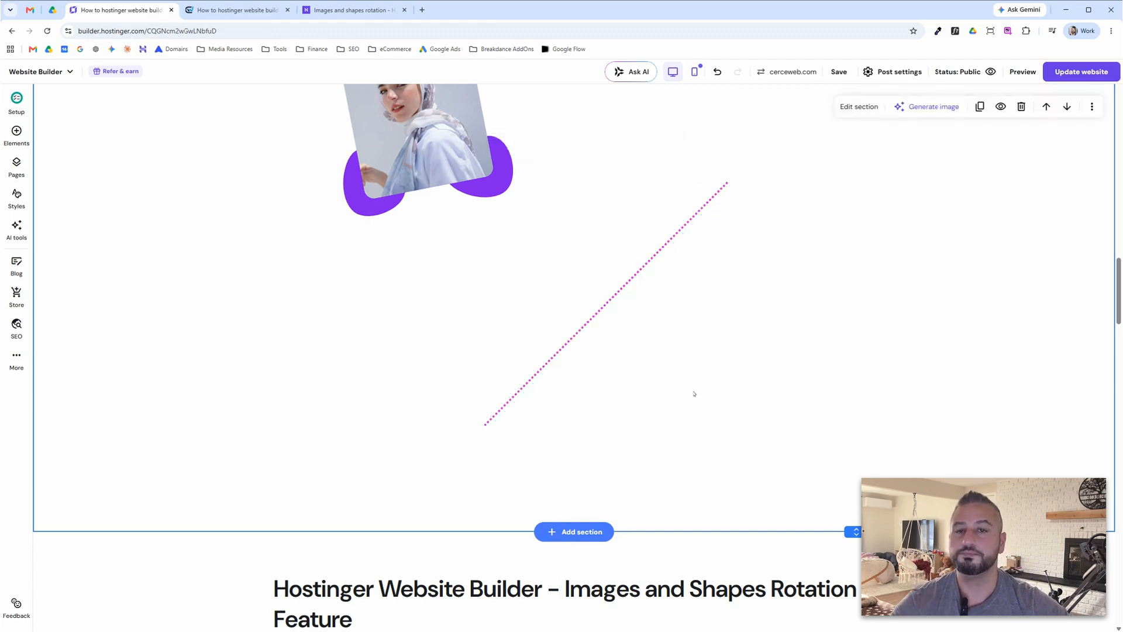
pyautogui.click(595, 318)
pyautogui.moveTo(594, 318); pyautogui.dragTo(577, 319)
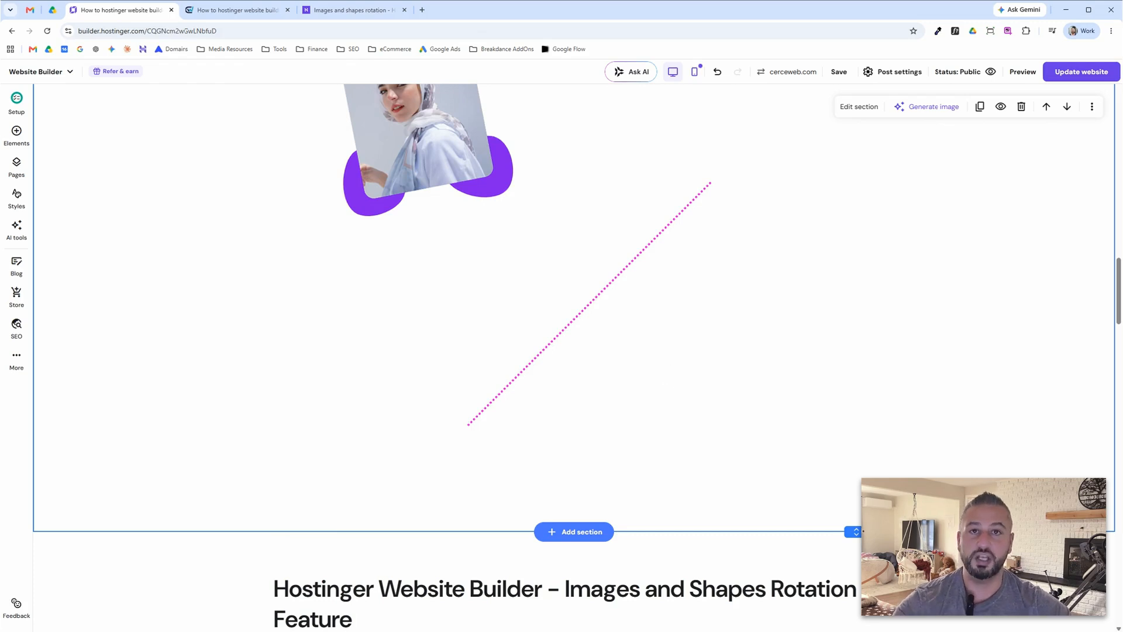
# Add a square shape, shrink it to about half its size and place it on the lower part of the dotted line
pyautogui.click(17, 135)
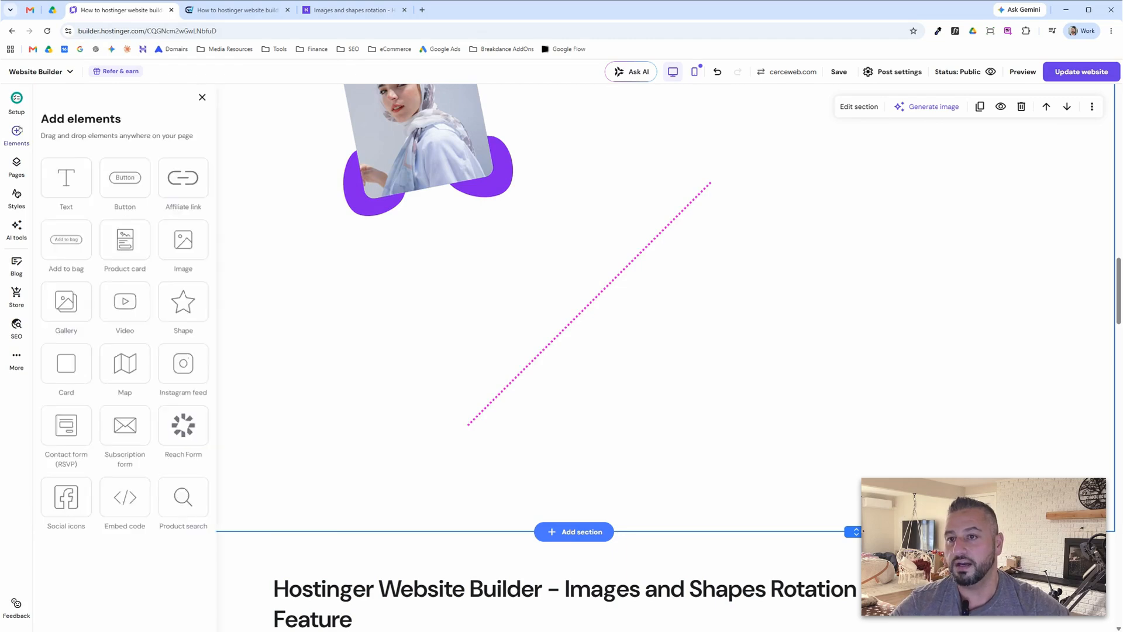
pyautogui.click(183, 305)
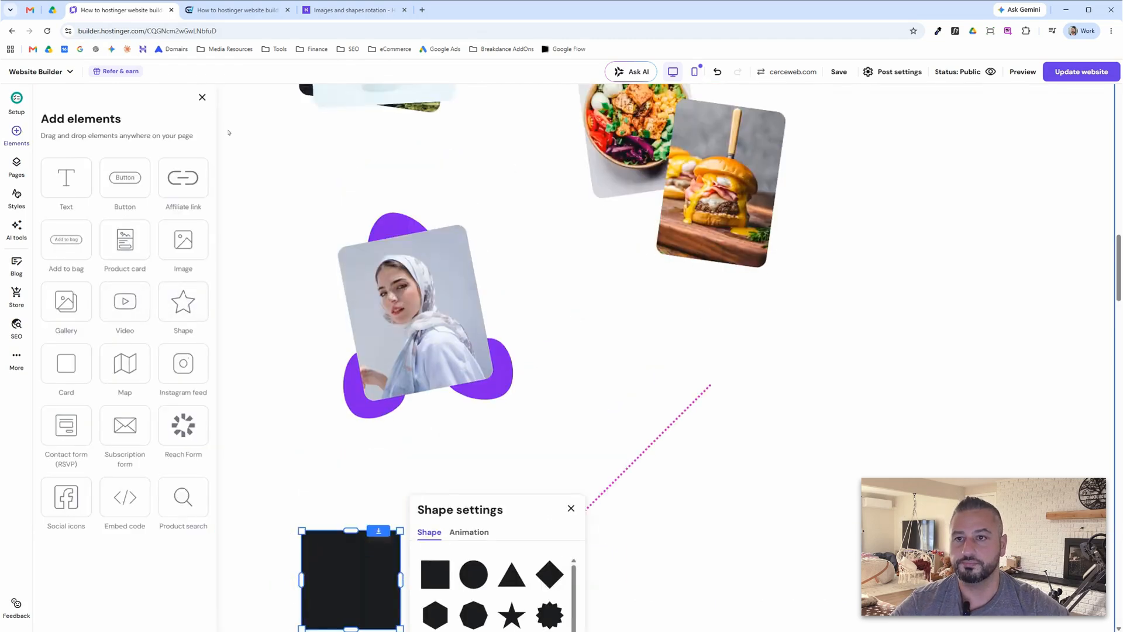
pyautogui.scroll(-4, 237, 314)
pyautogui.click(241, 341)
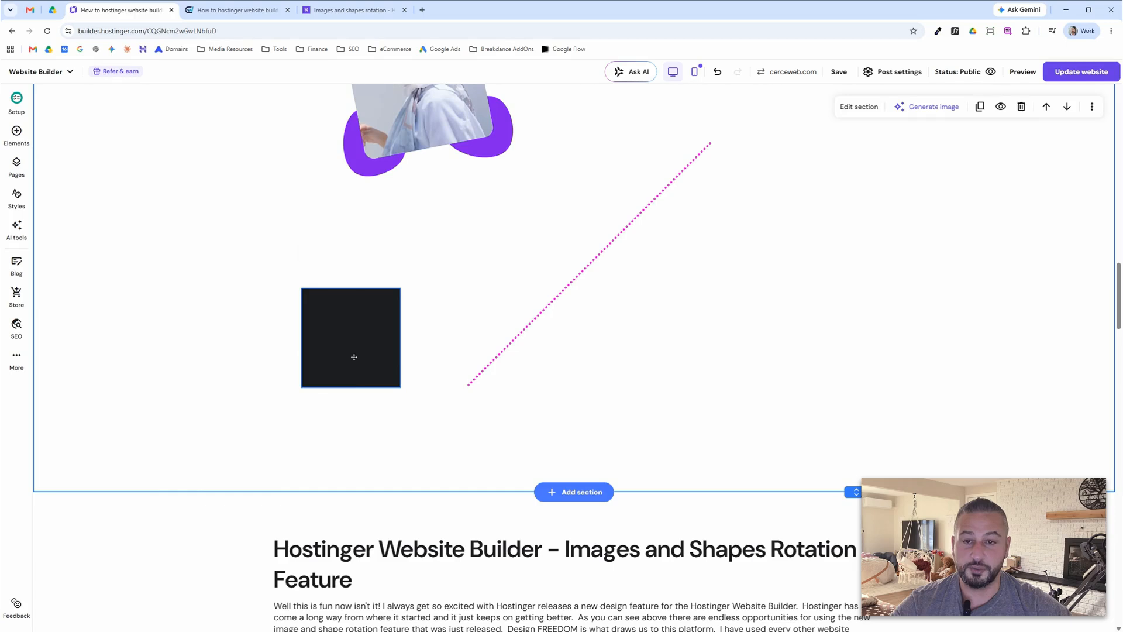
pyautogui.click(354, 356)
pyautogui.moveTo(402, 388); pyautogui.dragTo(533, 321)
pyautogui.click(375, 374)
# Fill the small square on the dotted line with the website purple #8021ed
pyautogui.scroll(15, 543, 376)
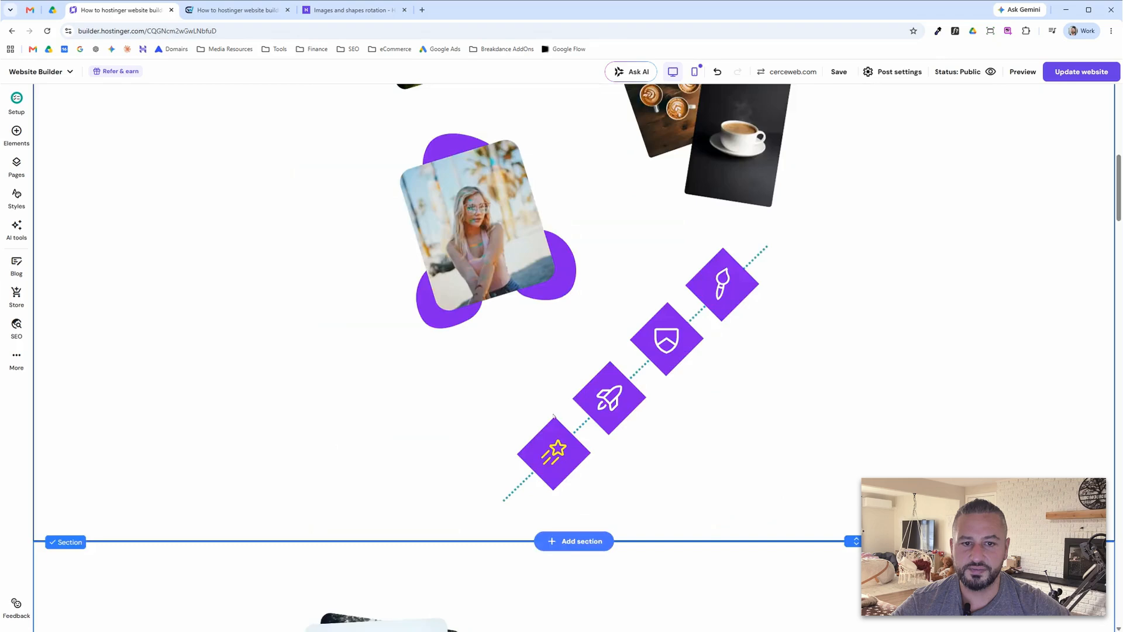
pyautogui.scroll(-12, 643, 392)
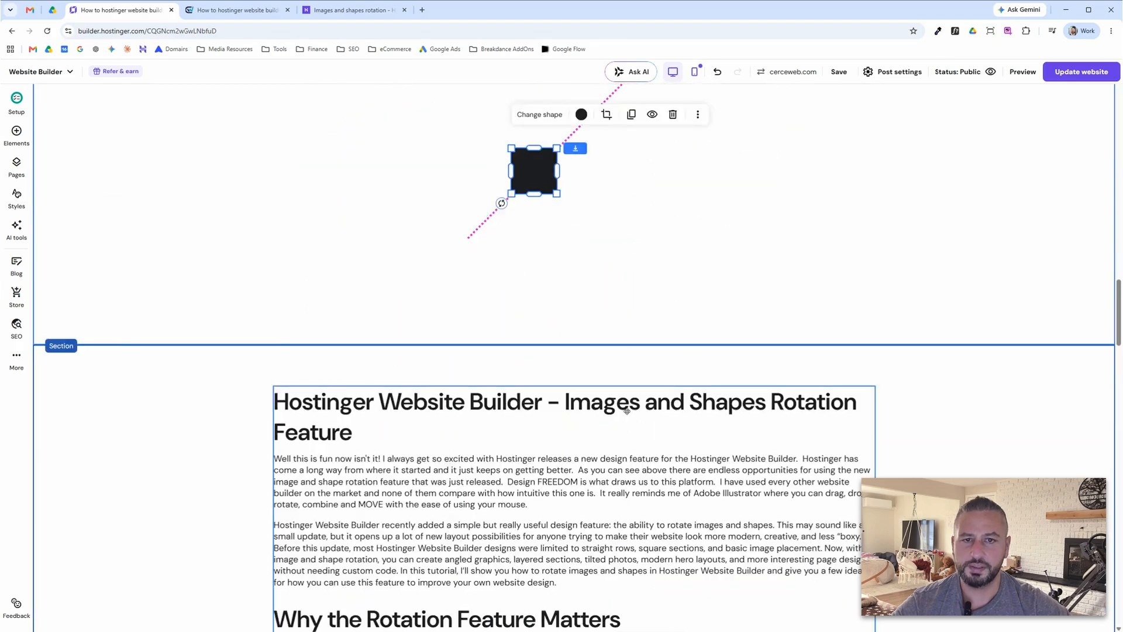
pyautogui.scroll(4, 580, 301)
pyautogui.click(534, 419)
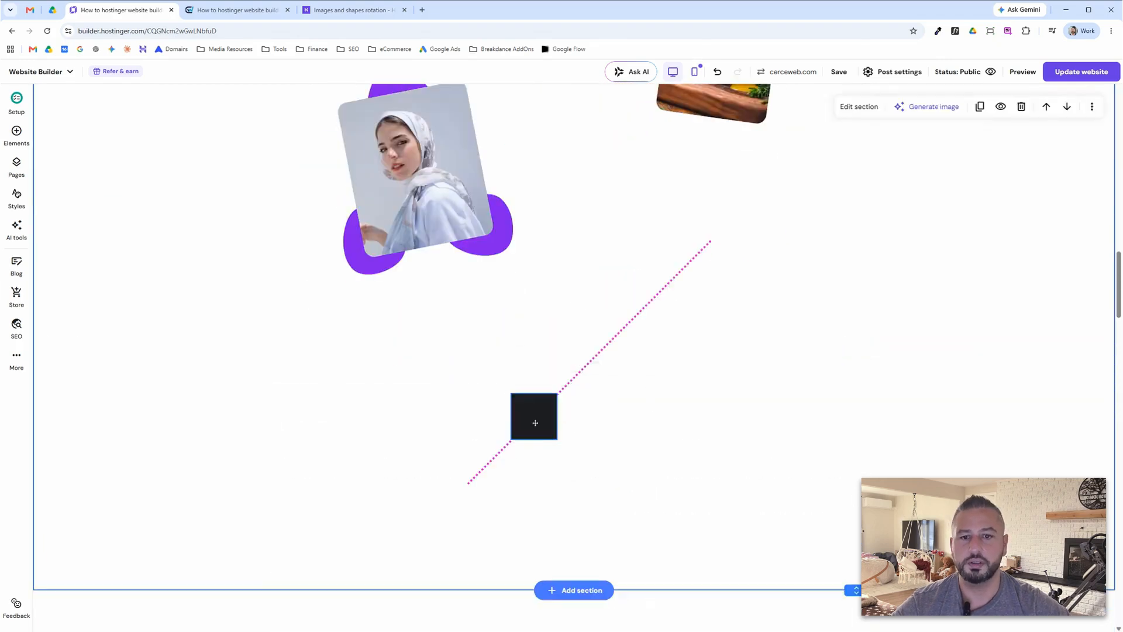
pyautogui.click(581, 359)
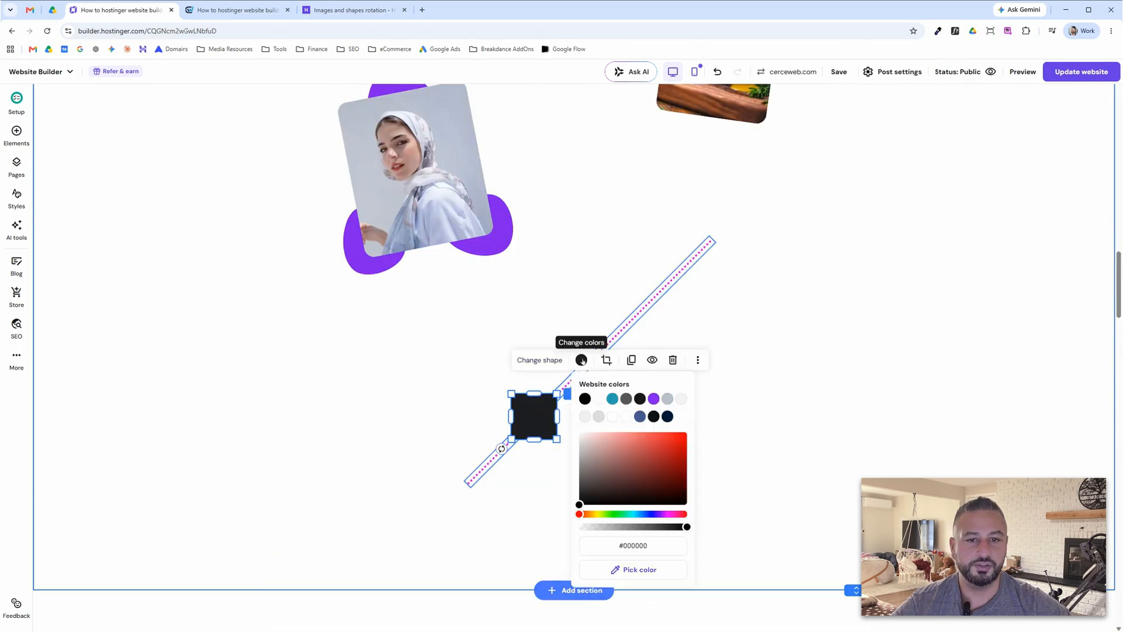
pyautogui.click(654, 398)
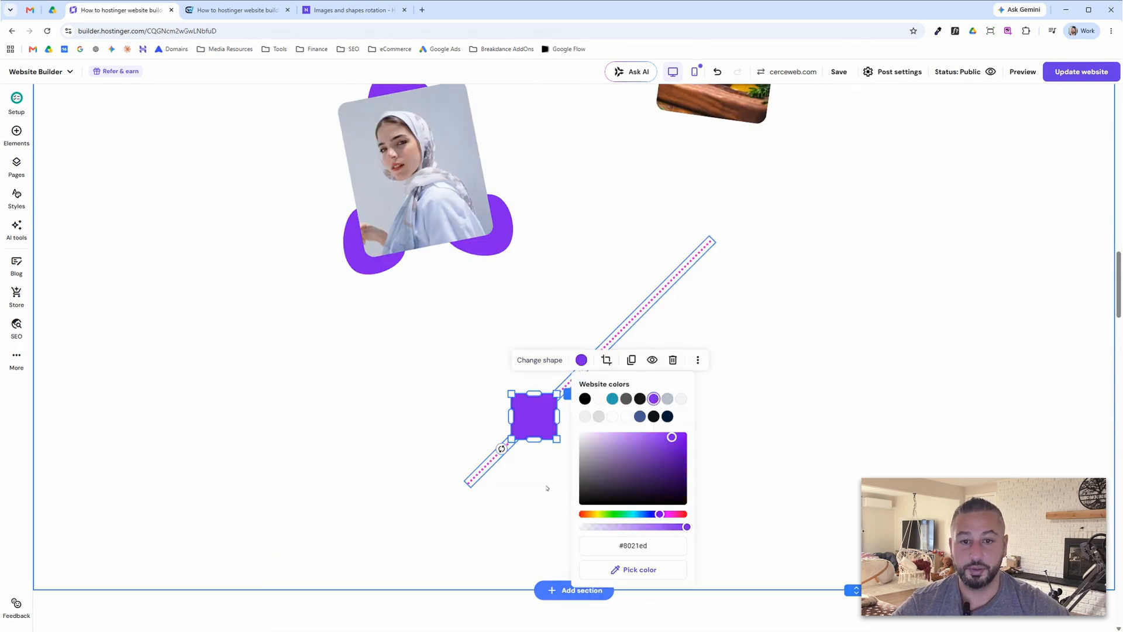
pyautogui.click(547, 488)
# Enlarge the purple square slightly and move it down and left along the dotted line
pyautogui.click(555, 436)
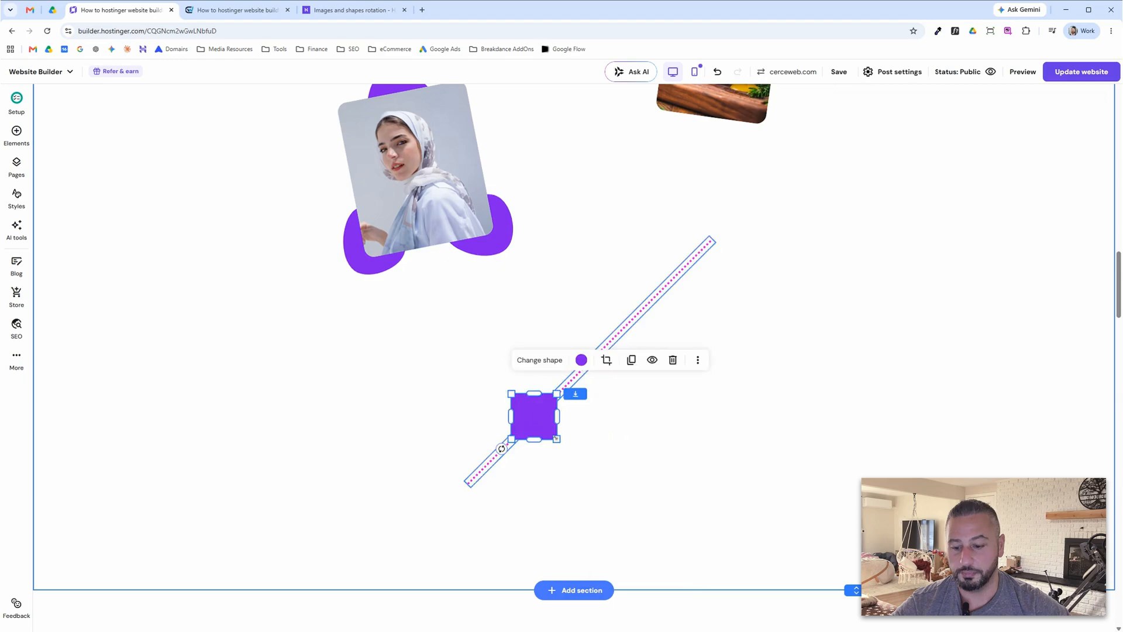
pyautogui.moveTo(556, 439); pyautogui.dragTo(525, 446)
pyautogui.click(620, 471)
pyautogui.click(545, 438)
pyautogui.click(572, 473)
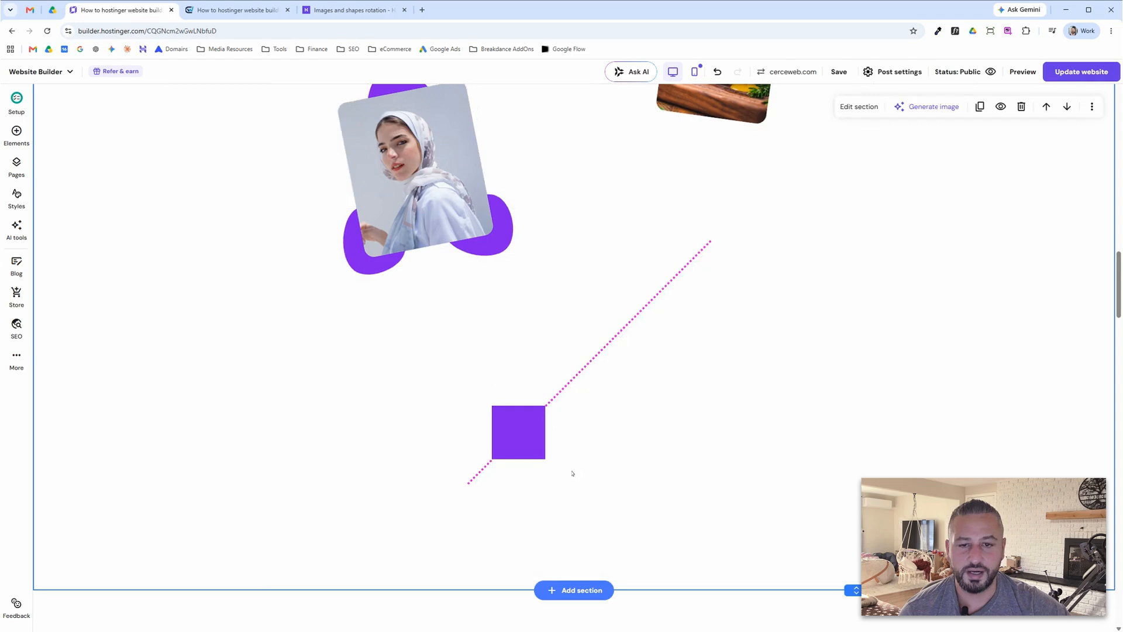
# Duplicate the purple square and place the copy above and to the right of the first on the dotted line
pyautogui.click(553, 398)
pyautogui.moveTo(519, 447); pyautogui.dragTo(575, 379)
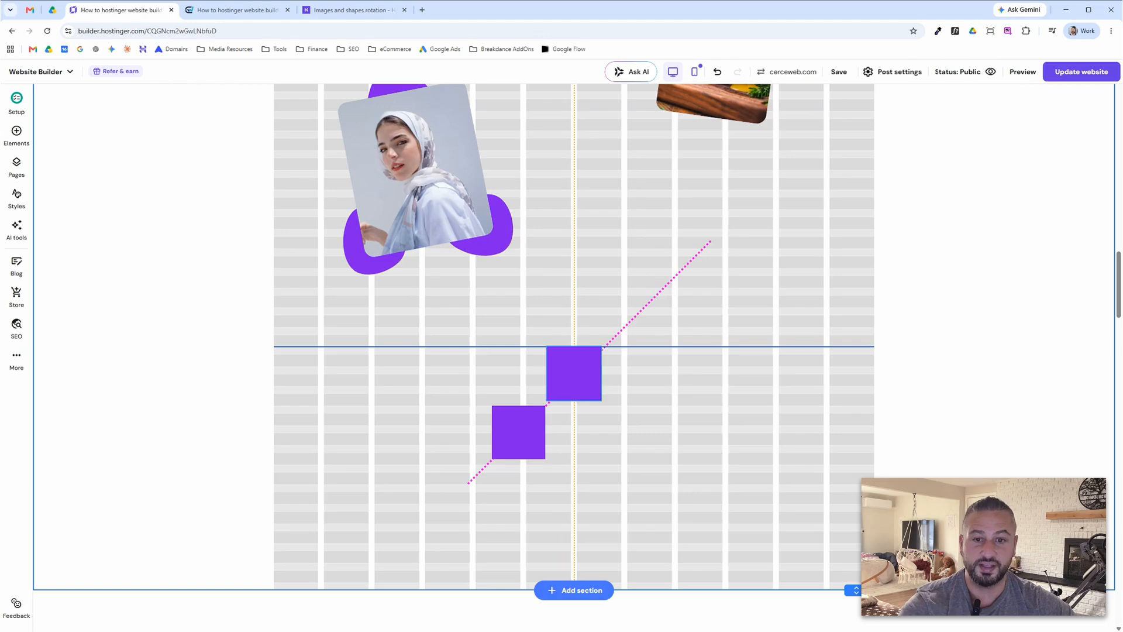
pyautogui.moveTo(573, 378); pyautogui.dragTo(579, 379)
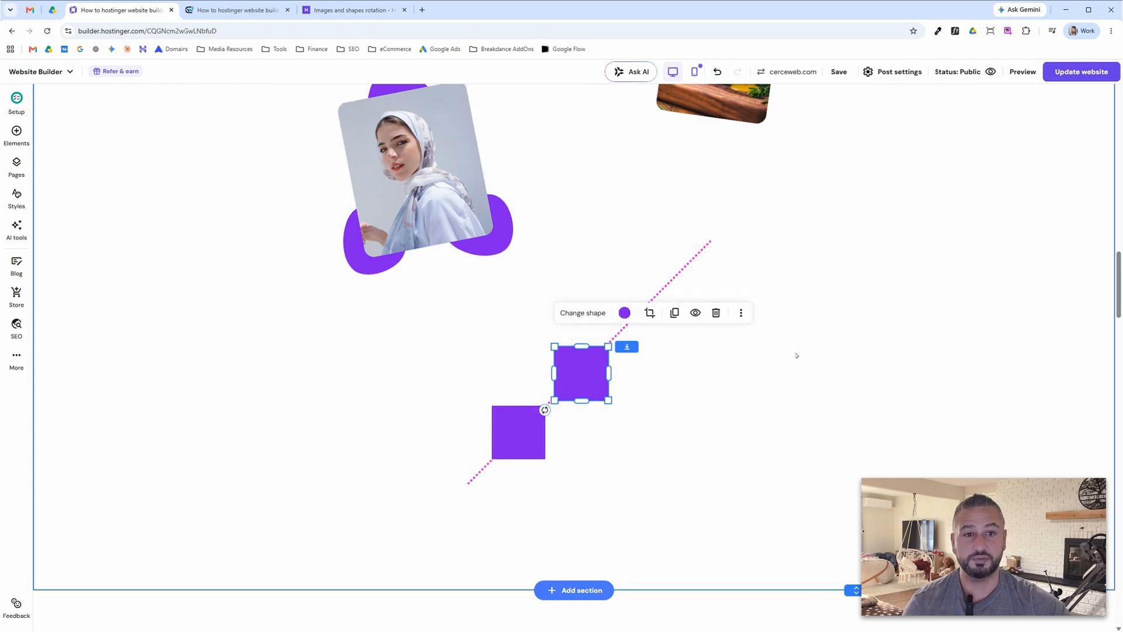
# Turn off Snap to guides in the section's layout and nudge the upper purple square slightly up
pyautogui.click(848, 289)
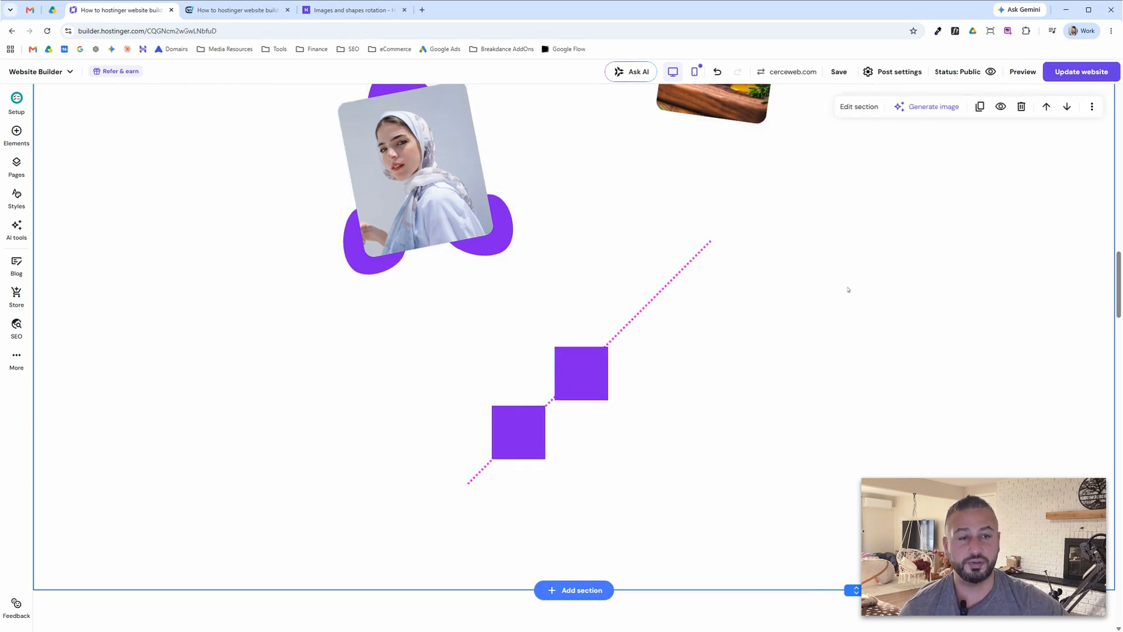
pyautogui.click(860, 107)
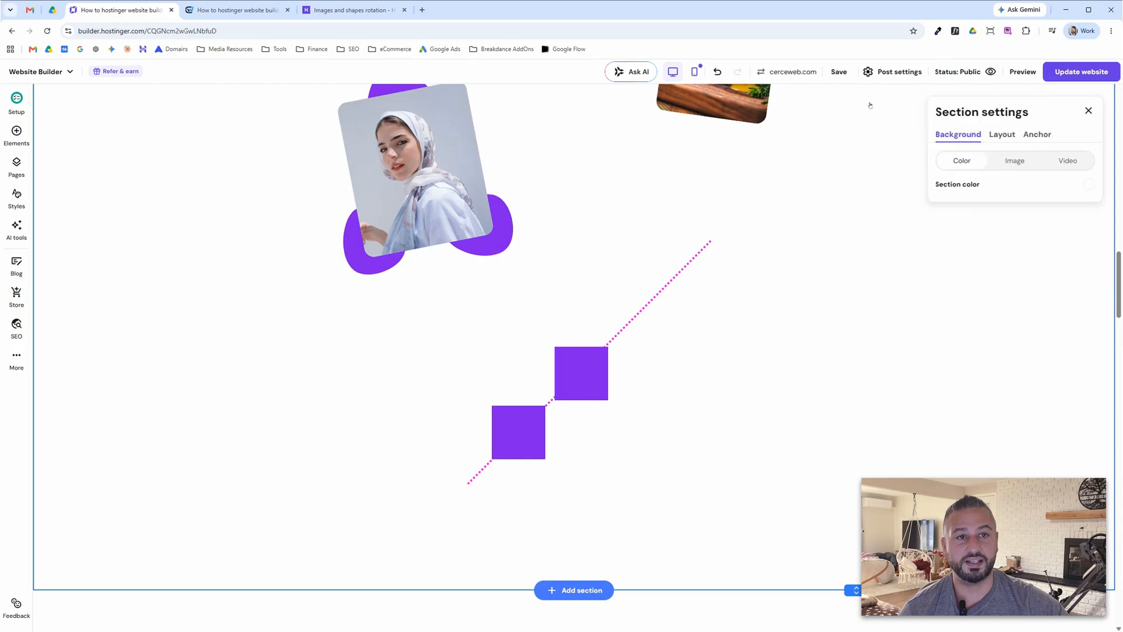
pyautogui.click(1001, 135)
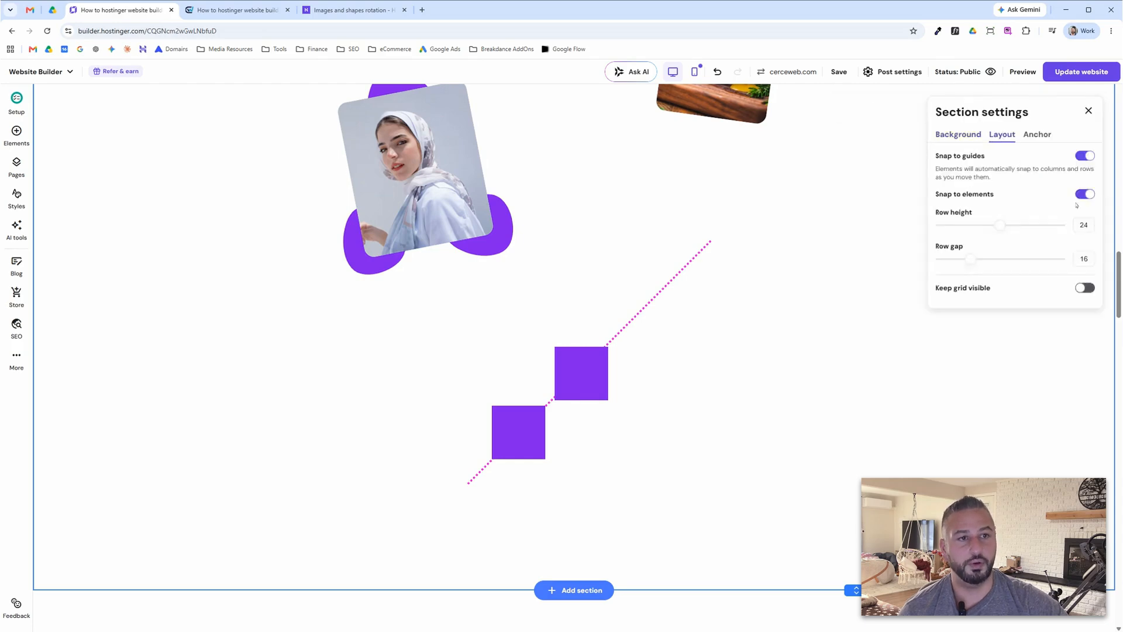
pyautogui.click(1086, 156)
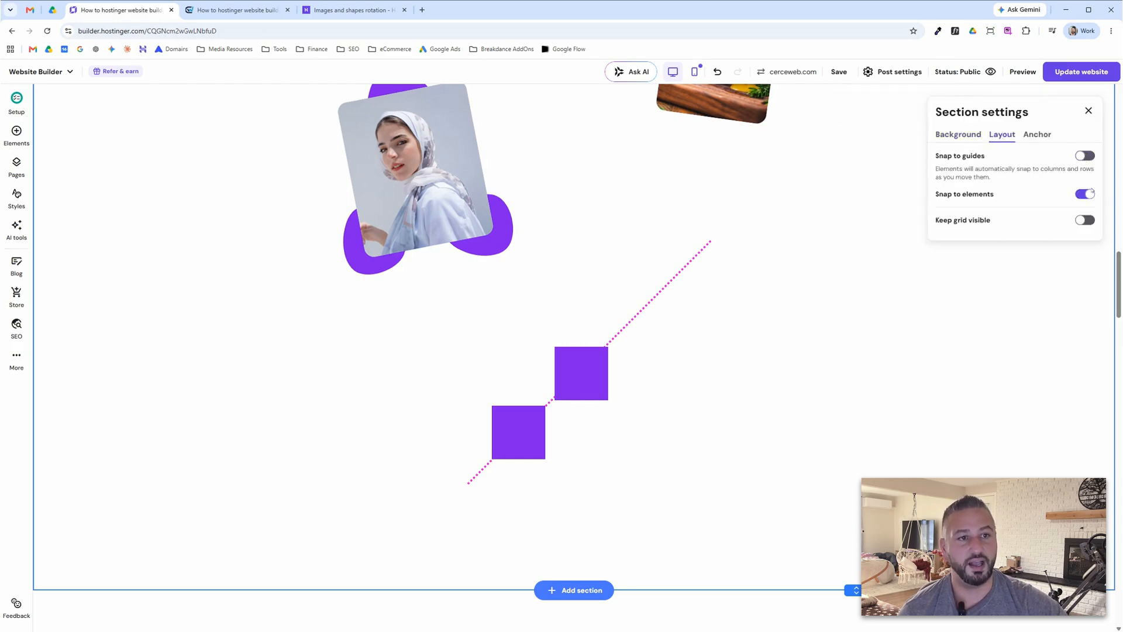
pyautogui.click(761, 442)
pyautogui.moveTo(579, 381)
pyautogui.mouseDown()
pyautogui.moveTo(598, 382)
pyautogui.moveTo(581, 383)
pyautogui.mouseUp()
pyautogui.click(682, 427)
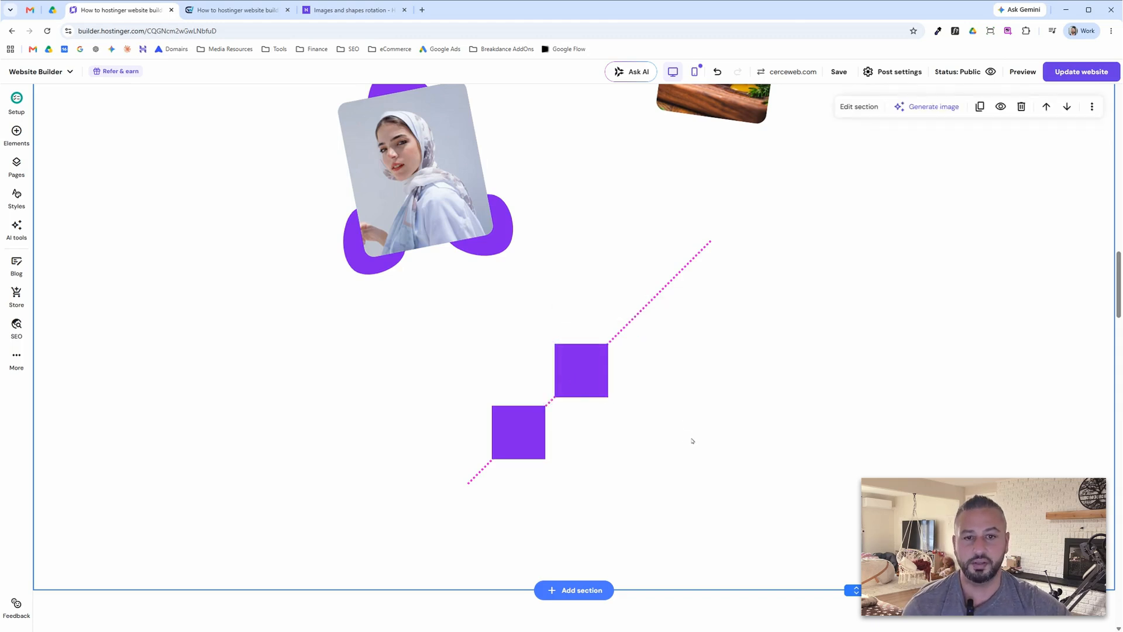
# Duplicate the upper purple square, place the third one farther up the diagonal and shift the dotted line slightly down and left
pyautogui.click(597, 372)
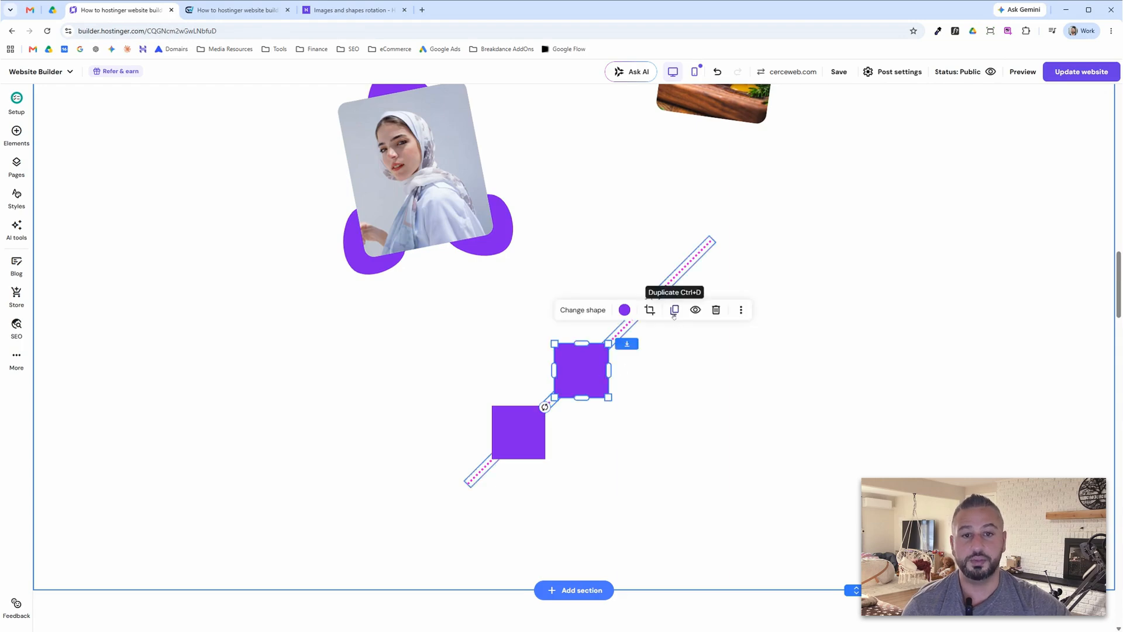
pyautogui.click(674, 310)
pyautogui.moveTo(581, 387); pyautogui.dragTo(645, 322)
pyautogui.click(705, 247)
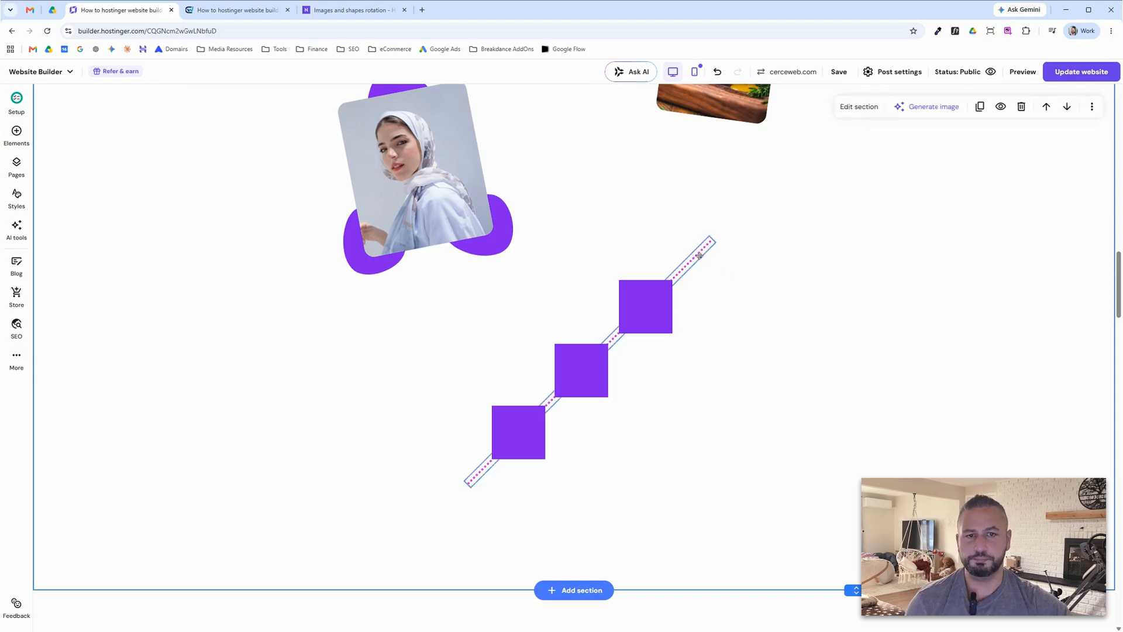
pyautogui.moveTo(699, 259); pyautogui.dragTo(697, 263)
pyautogui.click(735, 351)
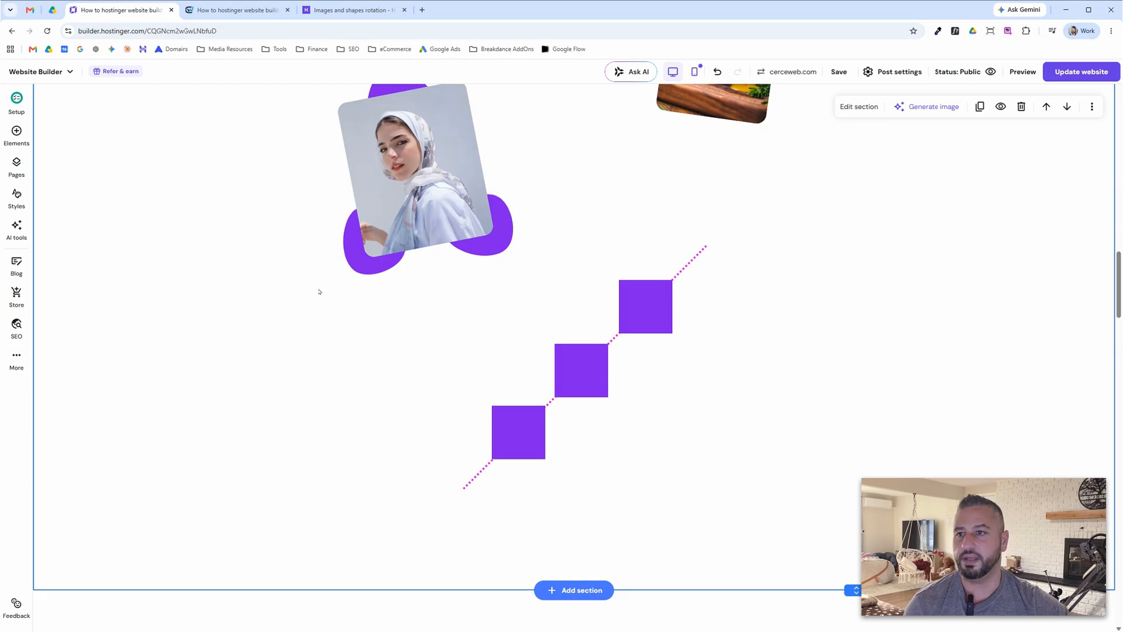
# Add an image element in the empty space left of the purple squares and shrink it to a small, nearly square thumbnail
pyautogui.click(25, 146)
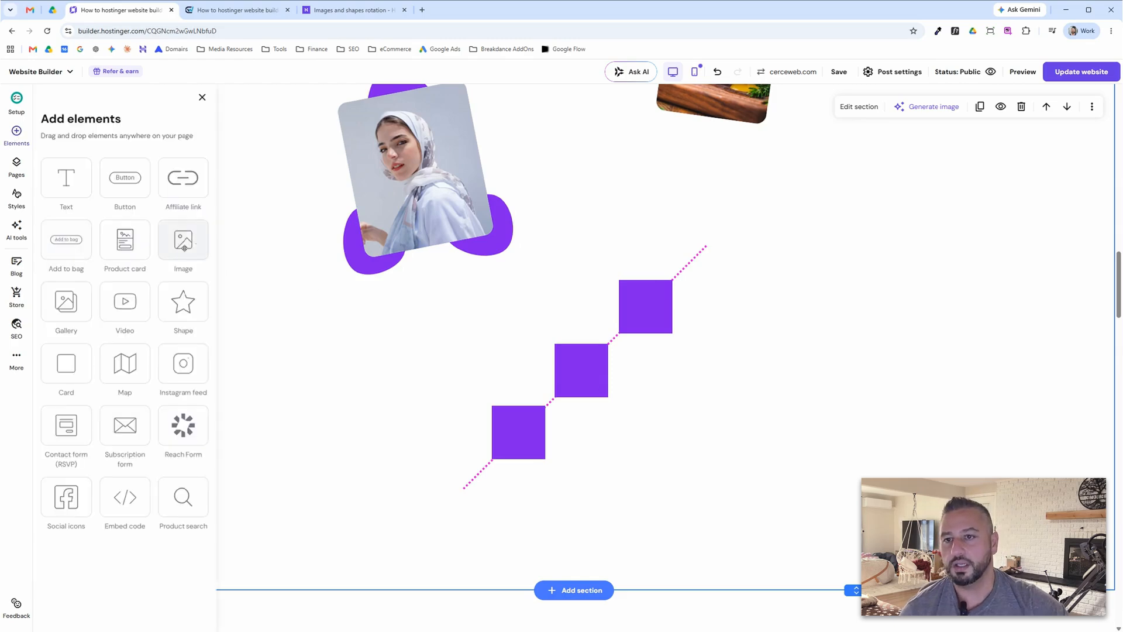
pyautogui.moveTo(310, 369); pyautogui.dragTo(310, 369)
pyautogui.click(202, 98)
pyautogui.scroll(-5, 351, 258)
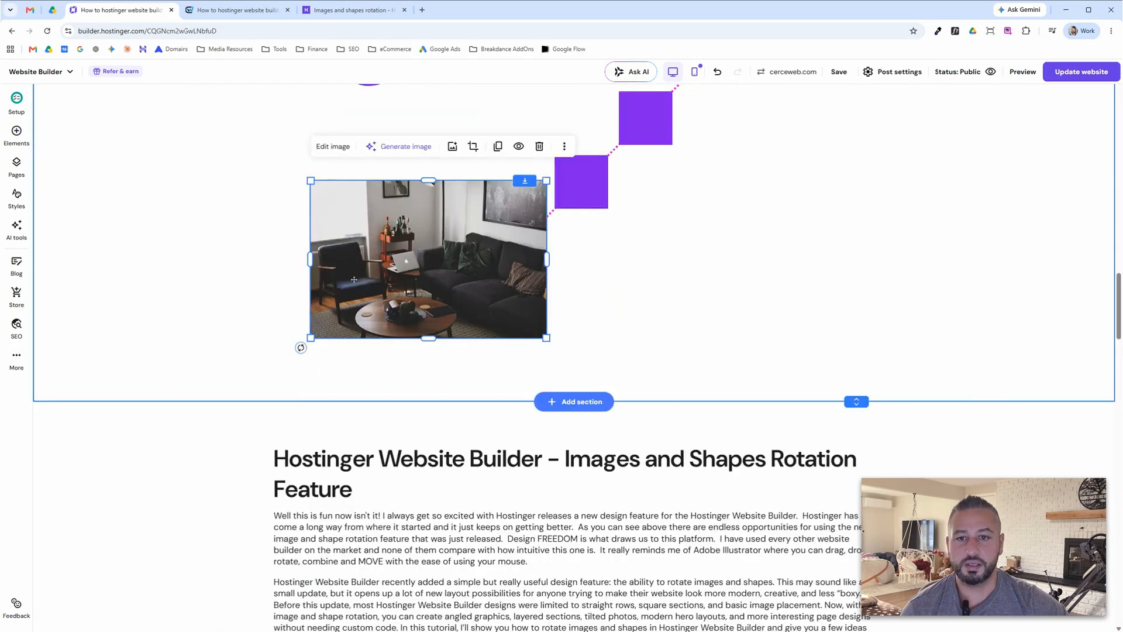
pyautogui.moveTo(397, 276); pyautogui.dragTo(359, 246)
pyautogui.moveTo(510, 227); pyautogui.dragTo(323, 227)
pyautogui.moveTo(301, 306); pyautogui.dragTo(301, 187)
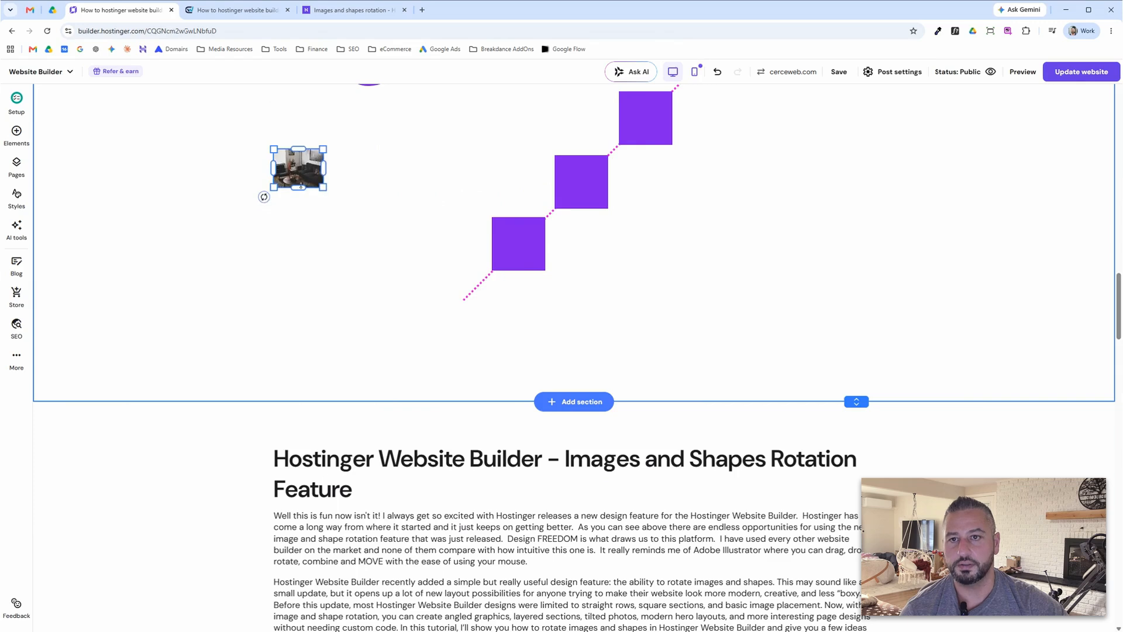
pyautogui.click(364, 218)
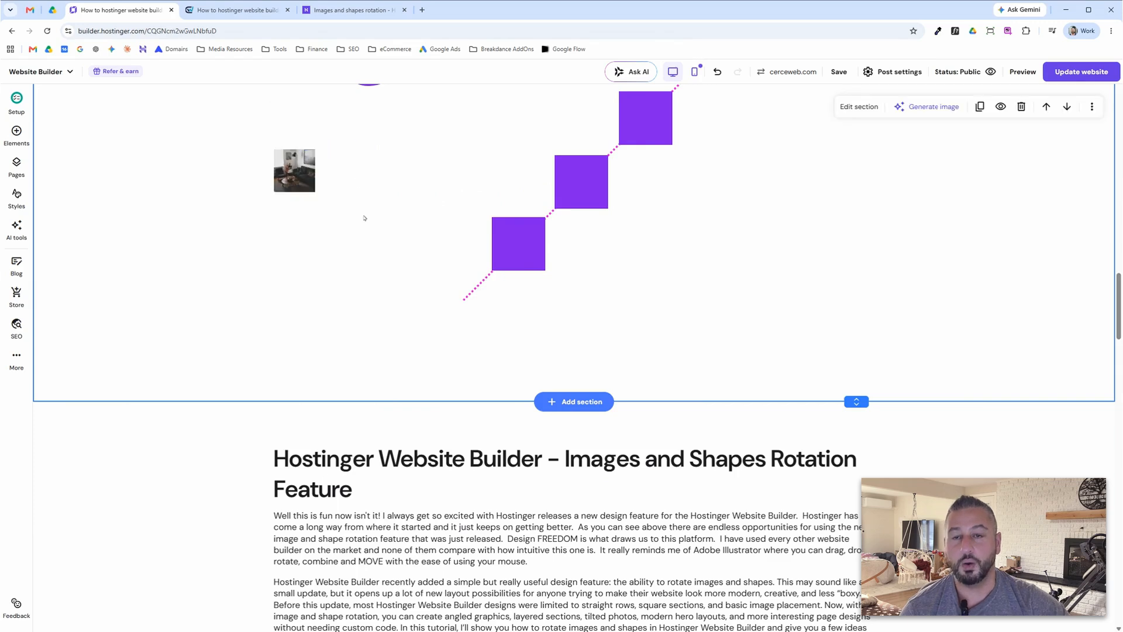
# Replace the small thumbnail's picture with the rocket-launch SVG from the media library
pyautogui.scroll(3, 364, 218)
pyautogui.click(300, 316)
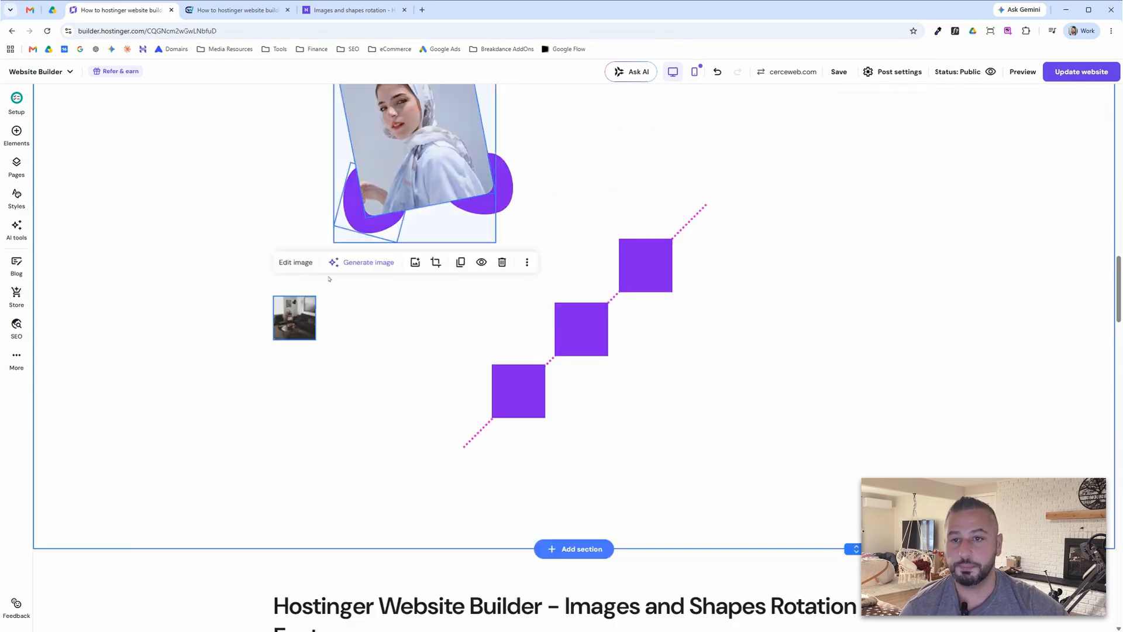
pyautogui.click(298, 263)
pyautogui.click(436, 427)
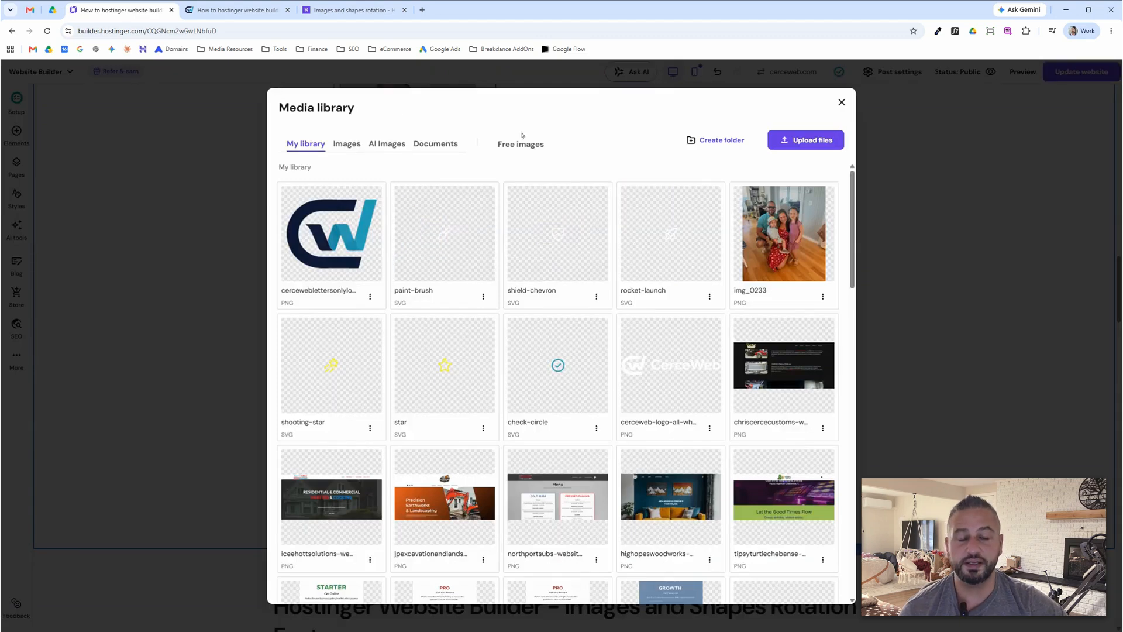
pyautogui.moveTo(685, 213)
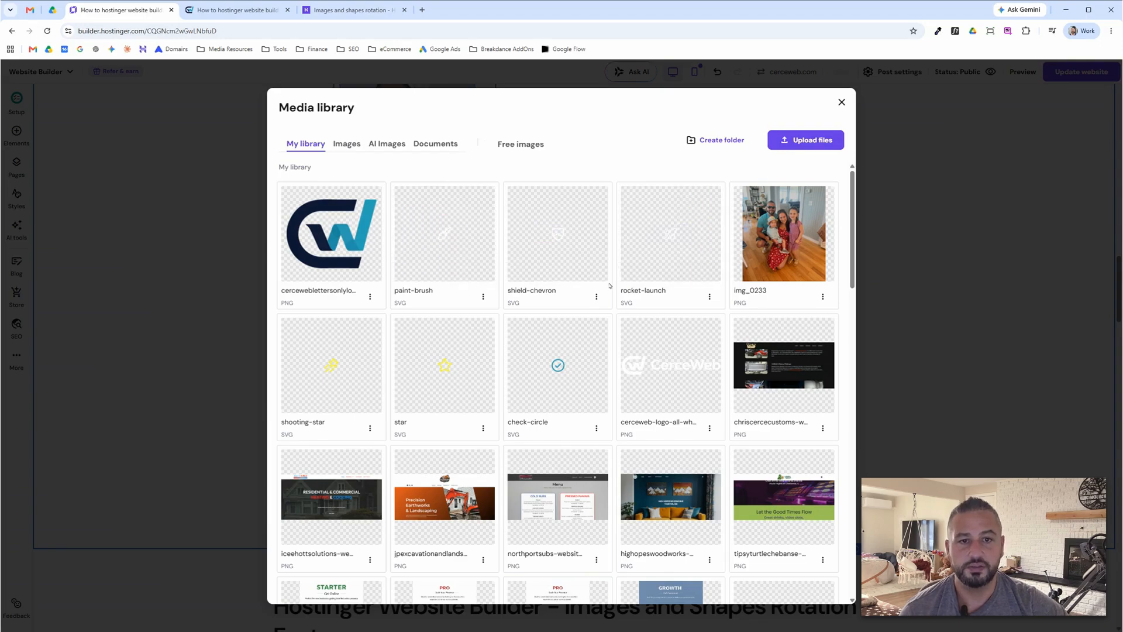
pyautogui.click(673, 235)
pyautogui.click(681, 421)
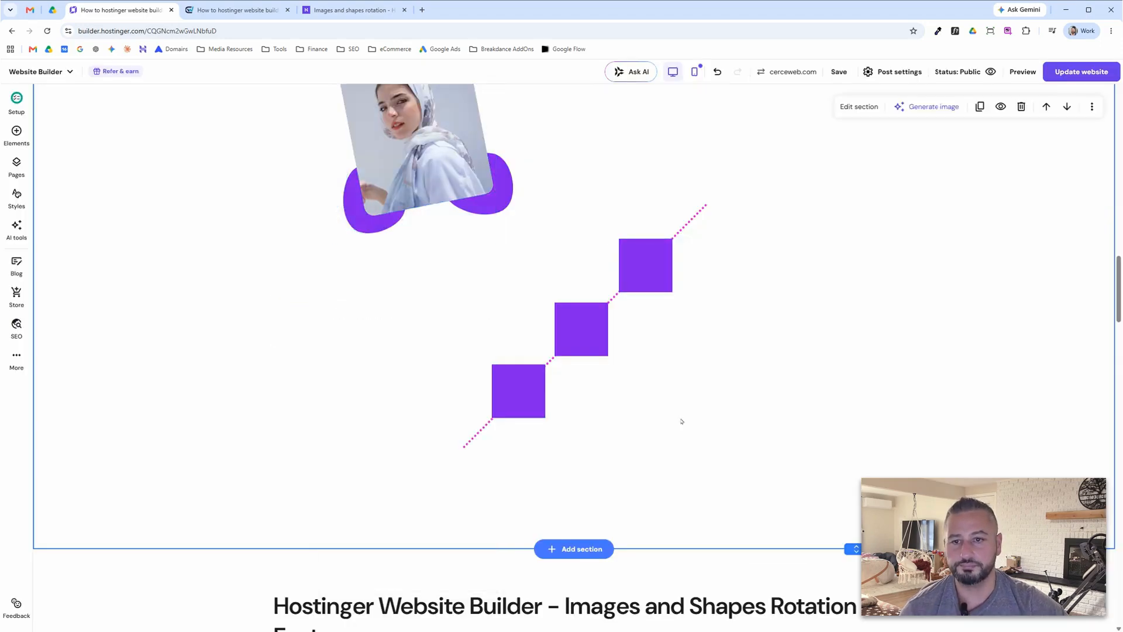
pyautogui.click(285, 319)
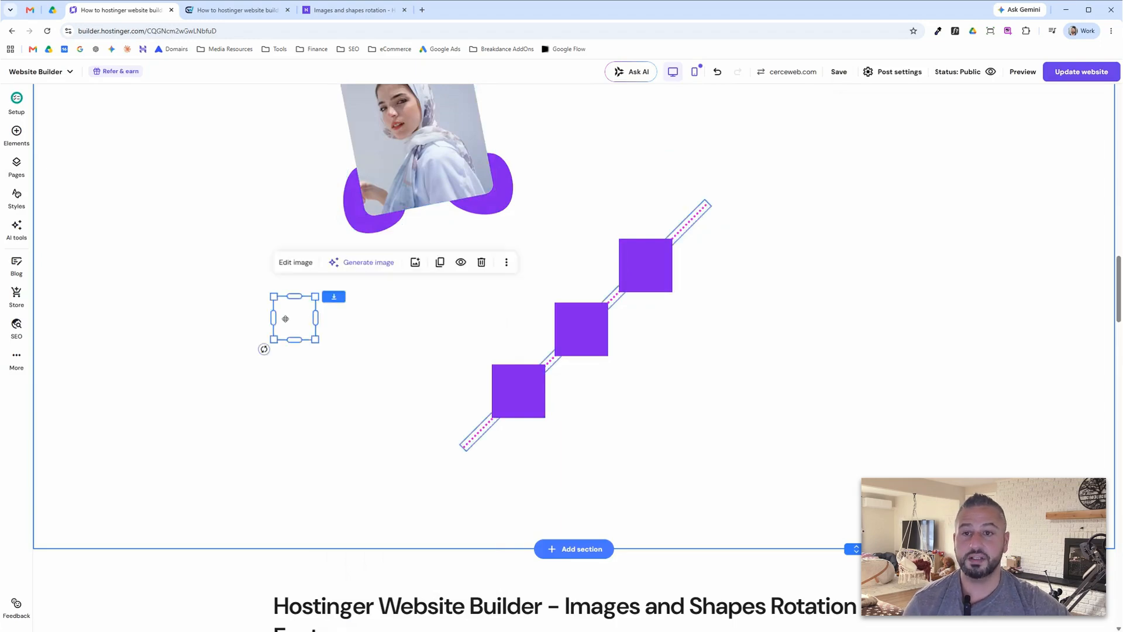
pyautogui.click(348, 322)
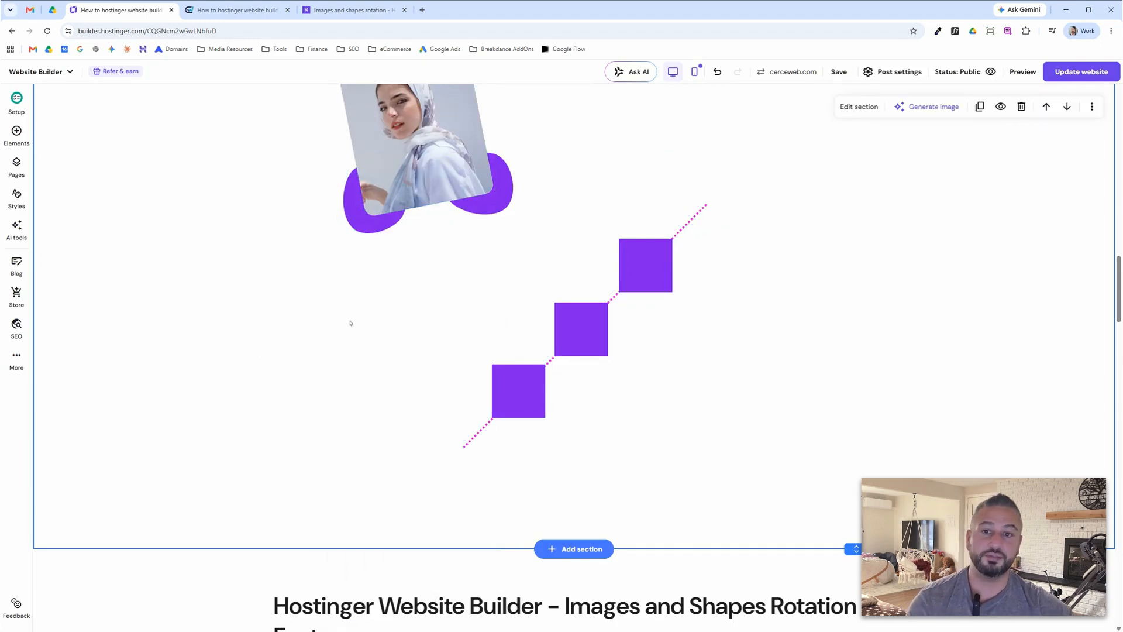
# Place the rocket icon on the lowest purple square, shrink it slightly and center it within the square
pyautogui.moveTo(302, 316); pyautogui.dragTo(517, 391)
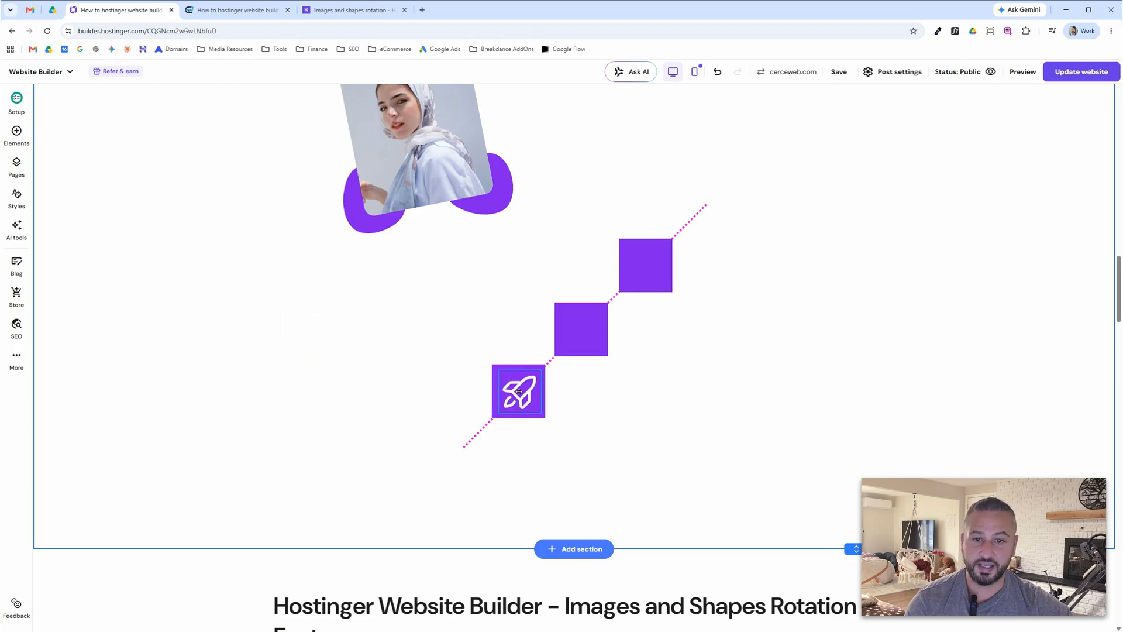
pyautogui.click(625, 421)
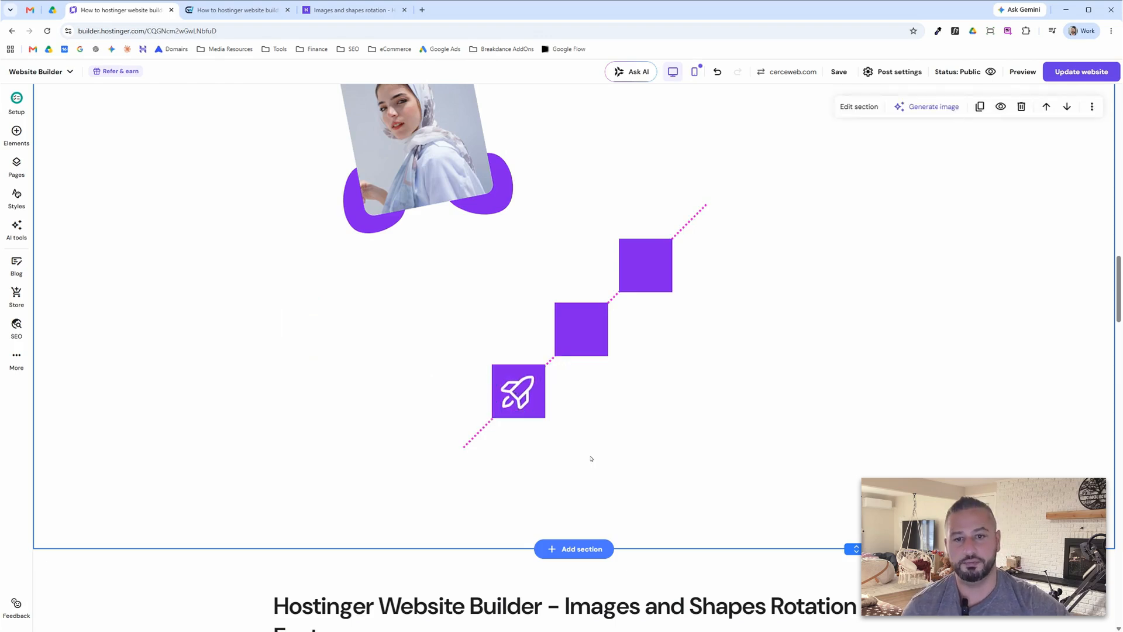
pyautogui.click(537, 411)
pyautogui.moveTo(540, 414); pyautogui.dragTo(509, 385)
pyautogui.click(512, 392)
pyautogui.click(648, 411)
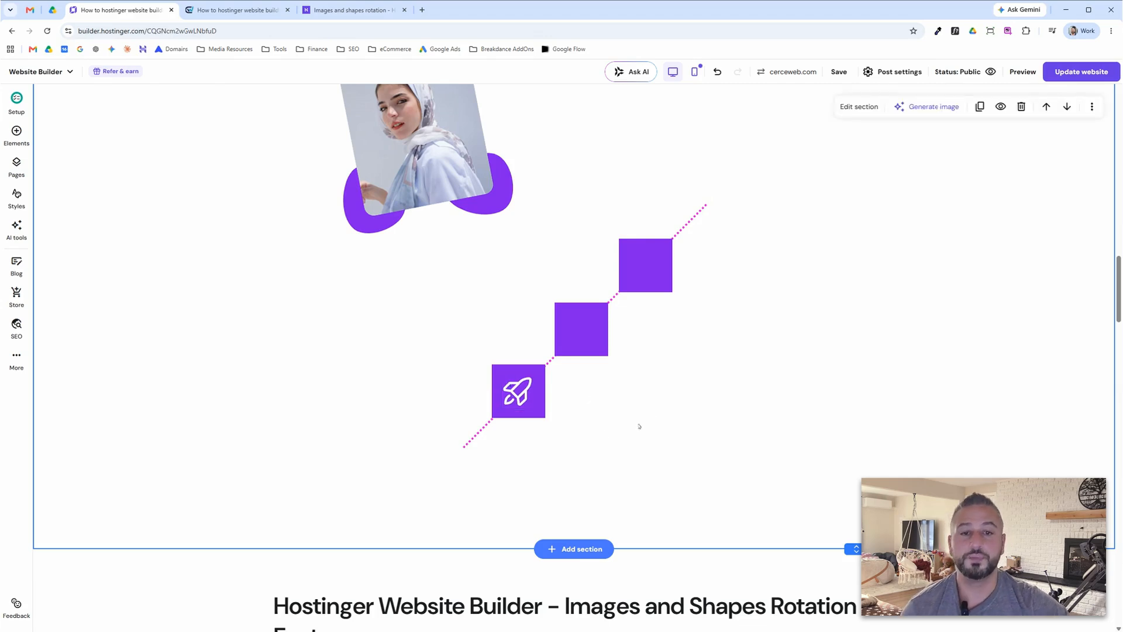
# Duplicate the rocket icon twice and center the copies on the middle and upper purple squares
pyautogui.click(518, 391)
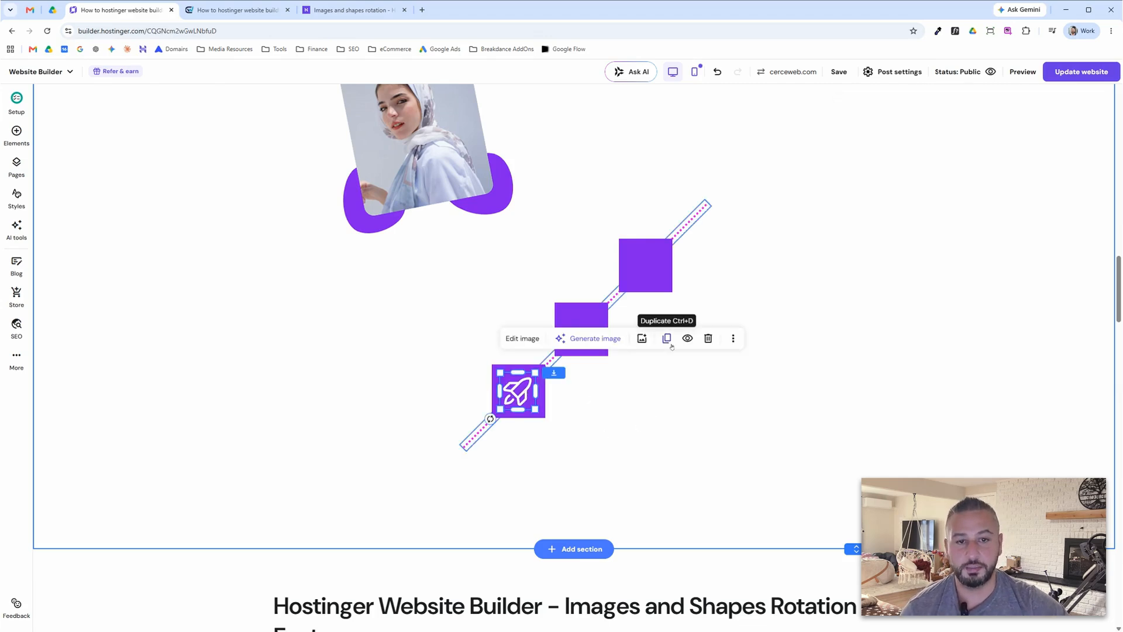
pyautogui.click(673, 398)
pyautogui.moveTo(504, 390); pyautogui.dragTo(567, 328)
pyautogui.click(689, 358)
pyautogui.click(581, 328)
pyautogui.click(730, 275)
pyautogui.moveTo(581, 328); pyautogui.dragTo(653, 266)
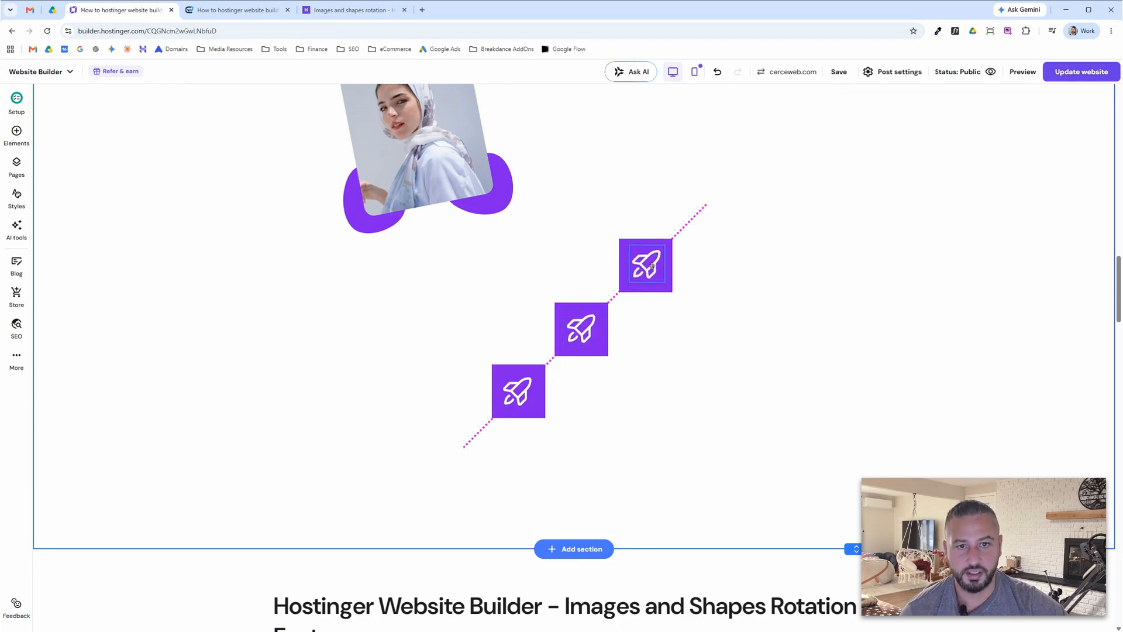
pyautogui.click(777, 364)
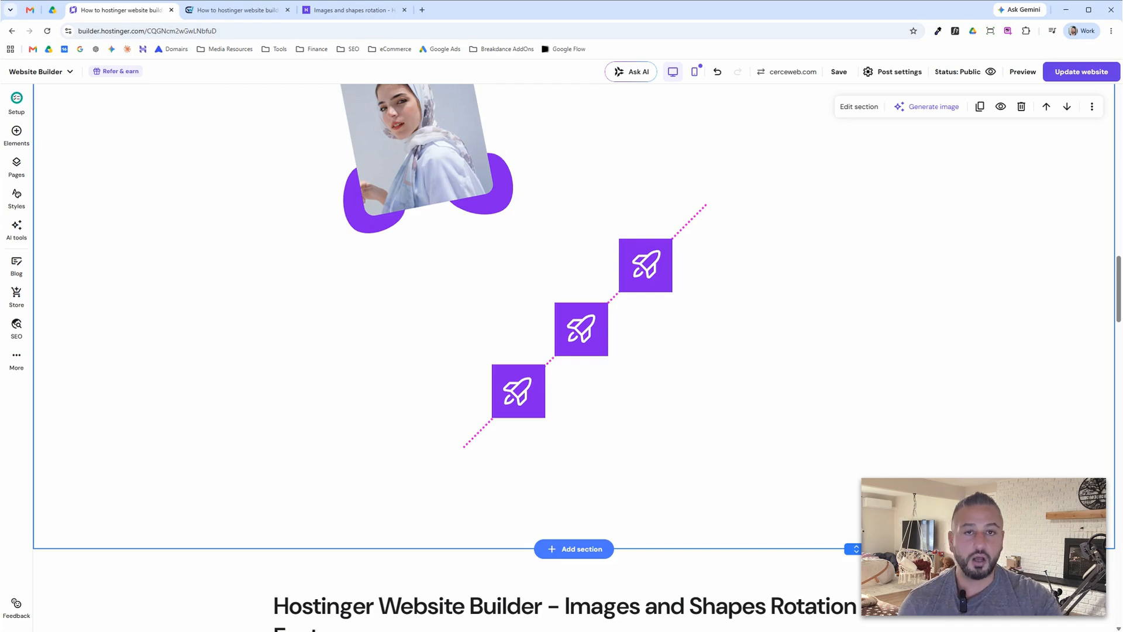
# Review the four rotated graphics and shorten the section slightly by raising its lower edge below the diagonal icons
pyautogui.scroll(5, 751, 374)
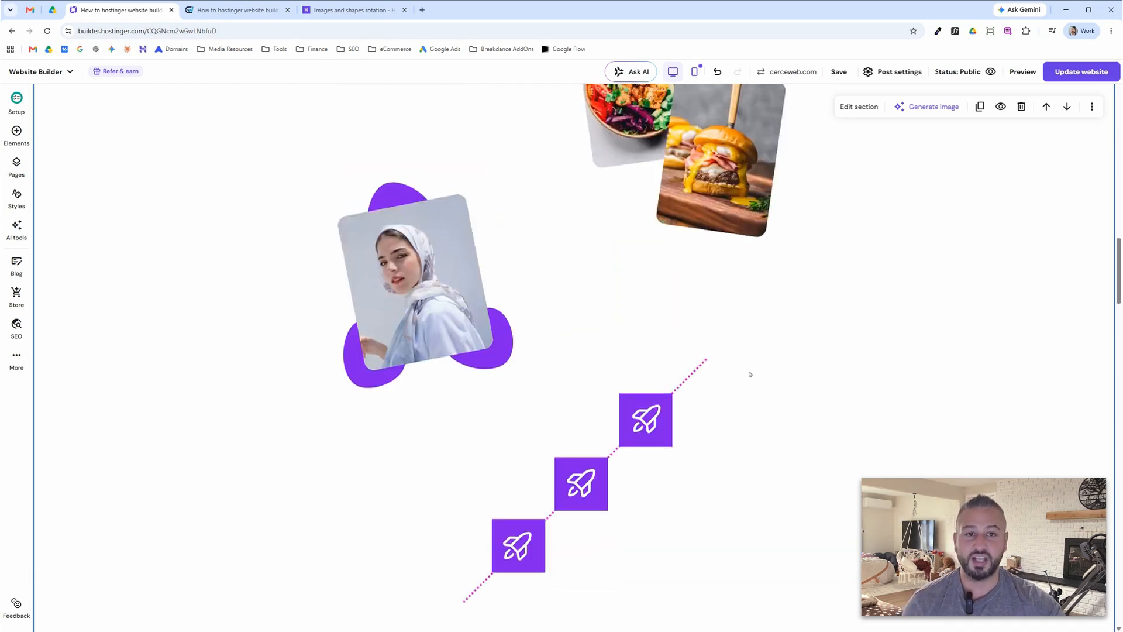
pyautogui.scroll(2, 585, 457)
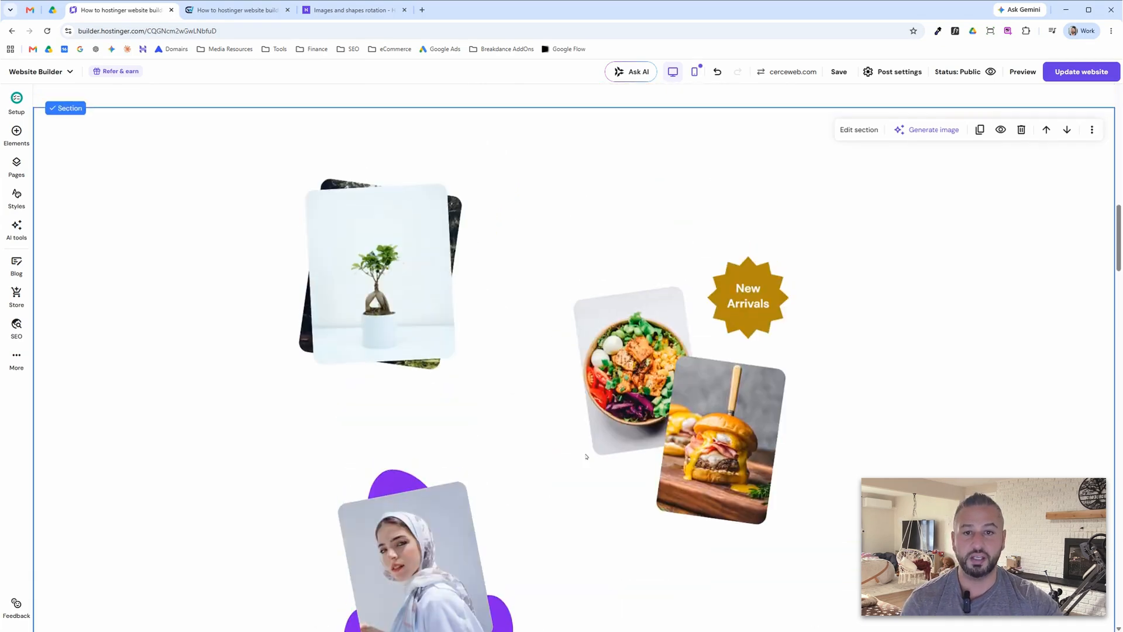
pyautogui.scroll(-3, 545, 504)
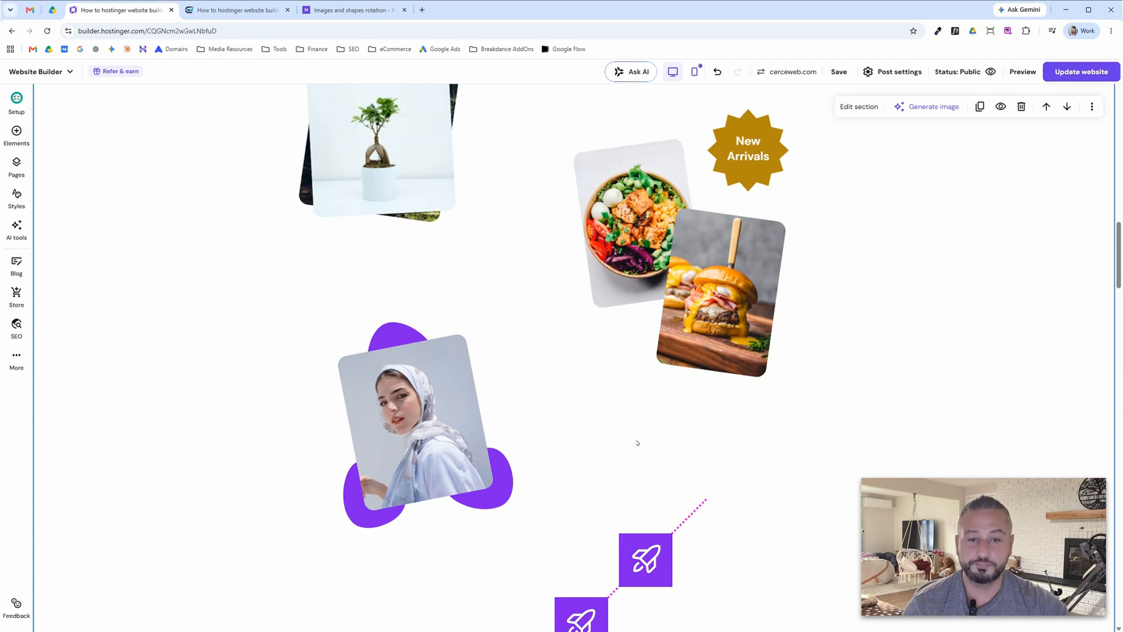
pyautogui.scroll(-3, 638, 443)
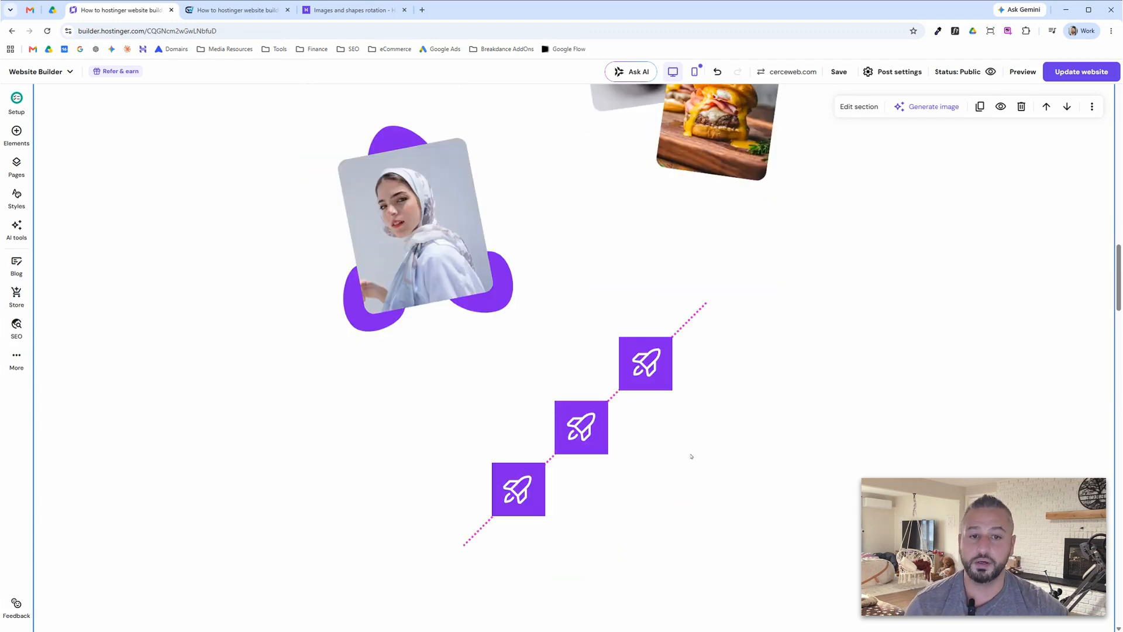
pyautogui.scroll(-2, 695, 455)
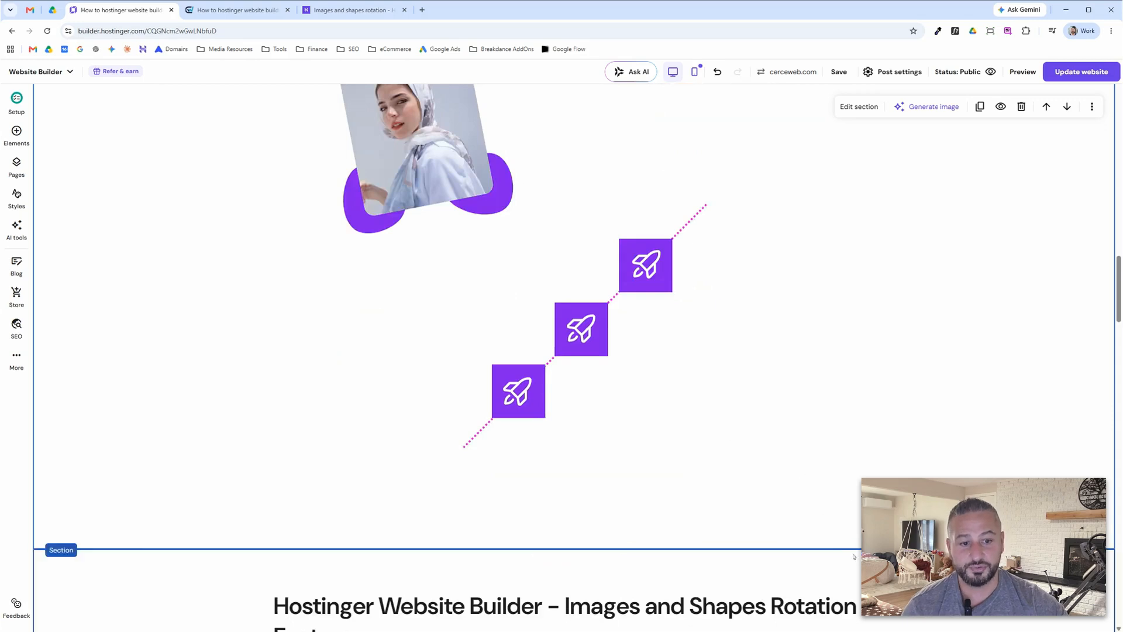
pyautogui.moveTo(856, 548); pyautogui.dragTo(860, 521)
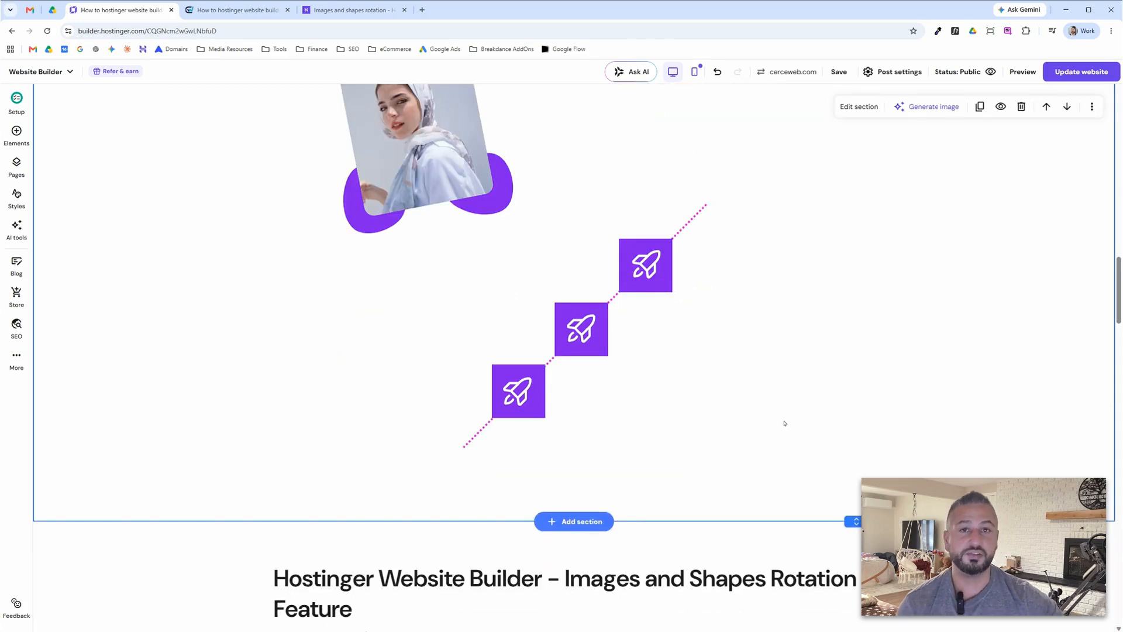